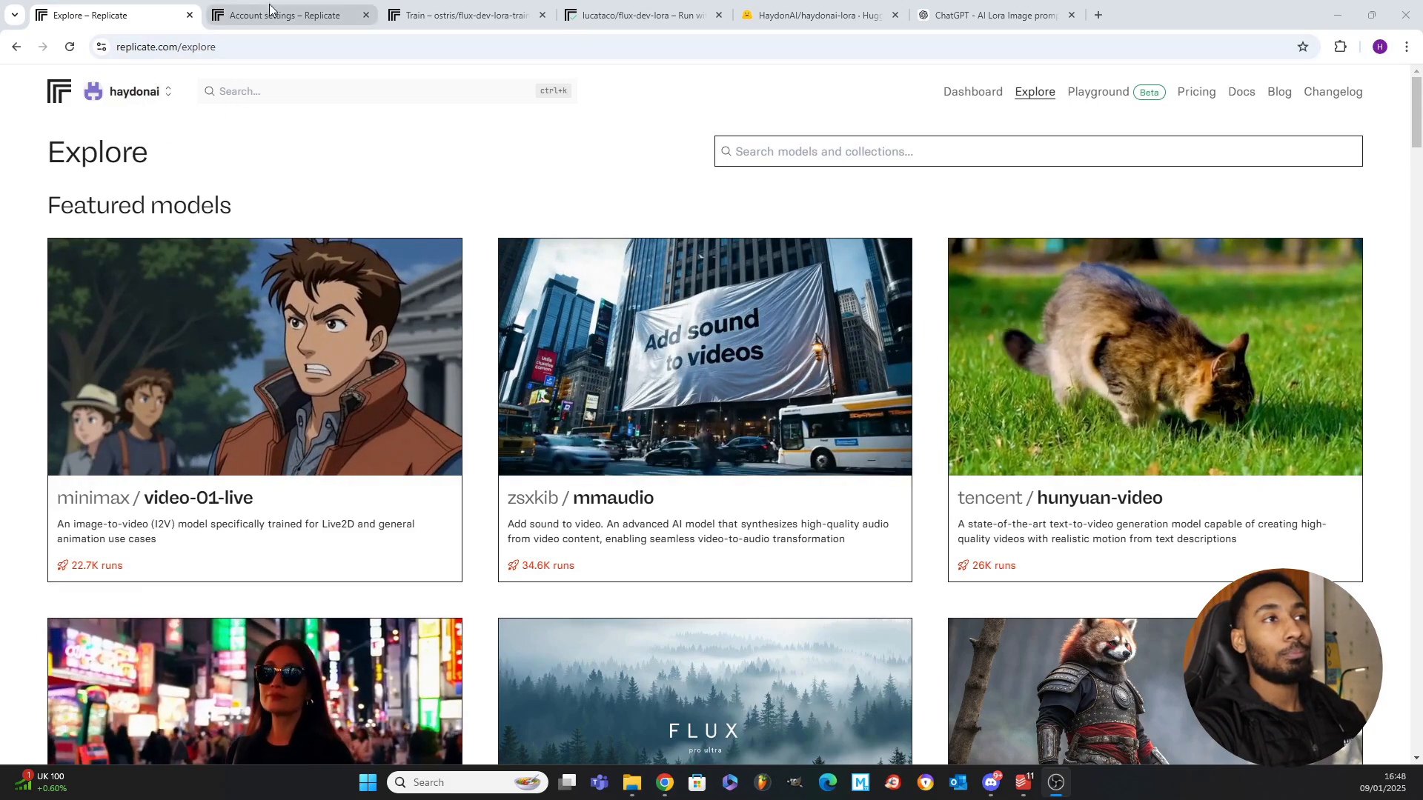
Review the account's billing page, including monthly usage, invoices and the monthly spend limit.
click(271, 7)
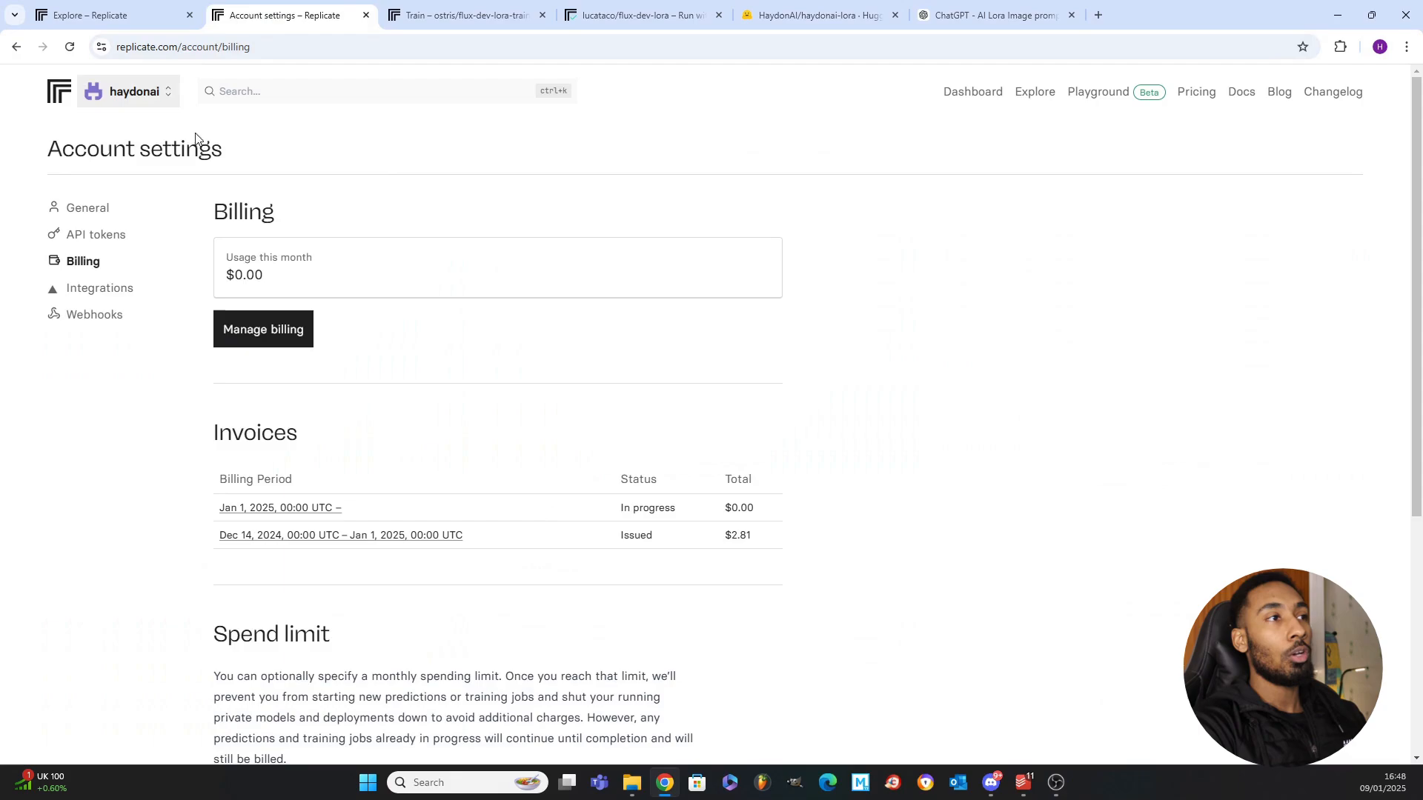
click(136, 94)
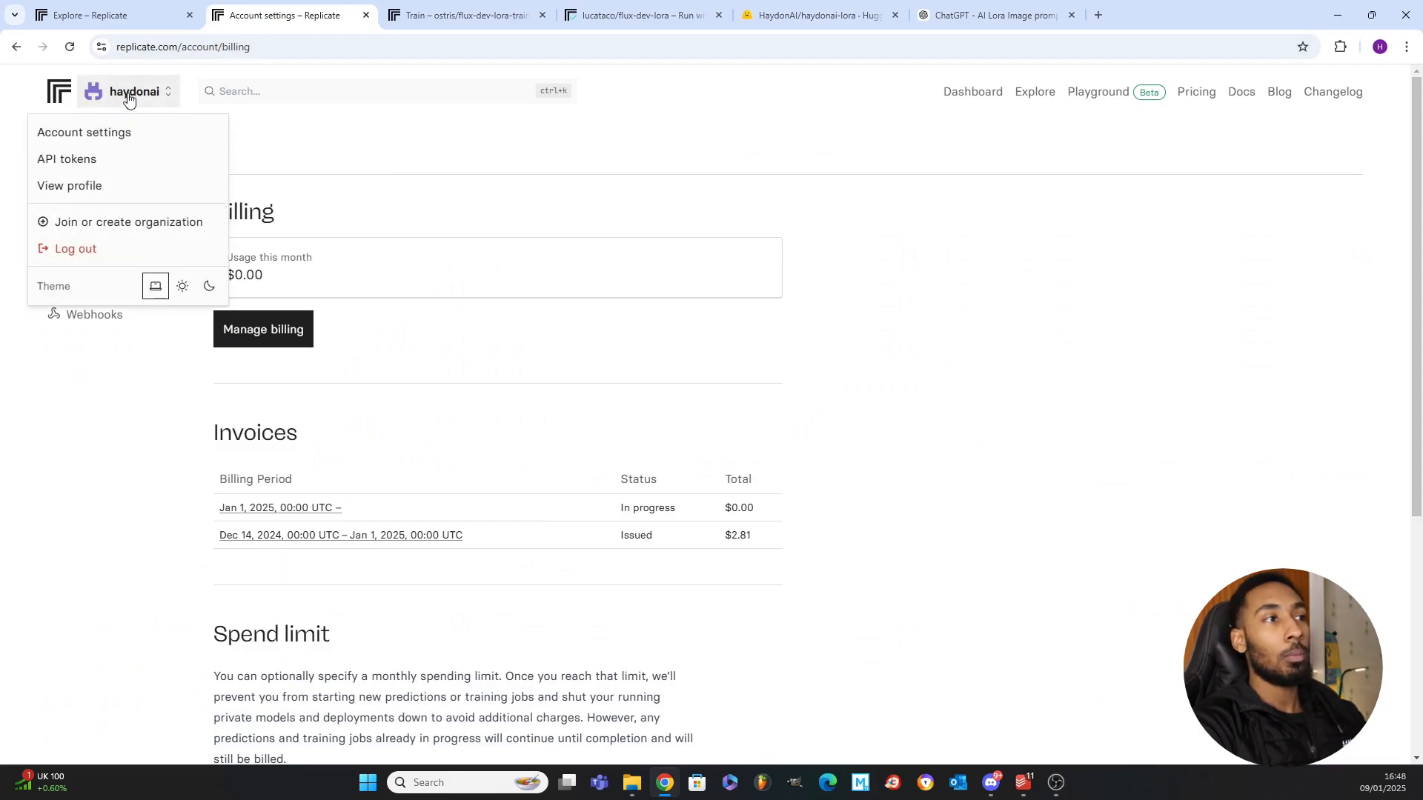
click(385, 161)
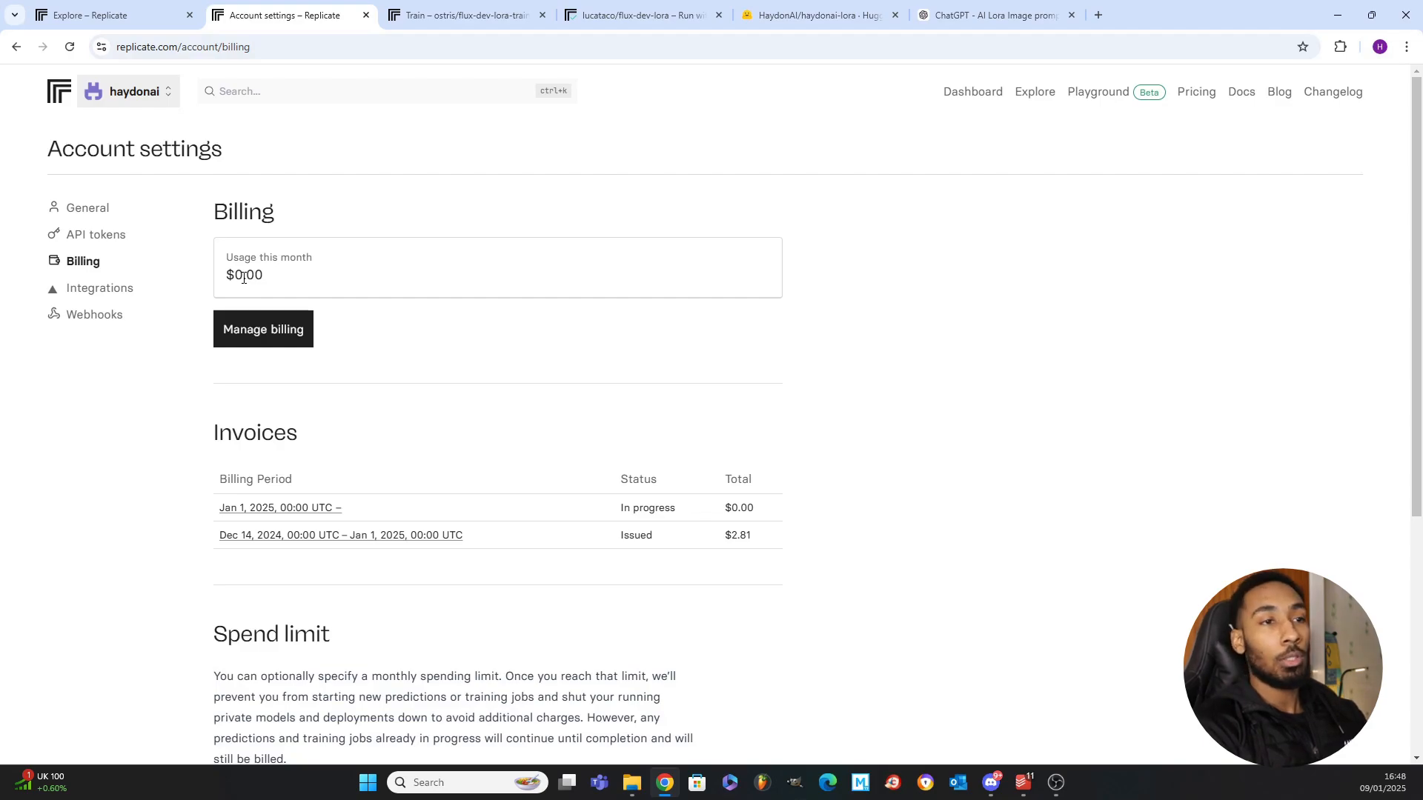
scroll(333, 467, down, 1)
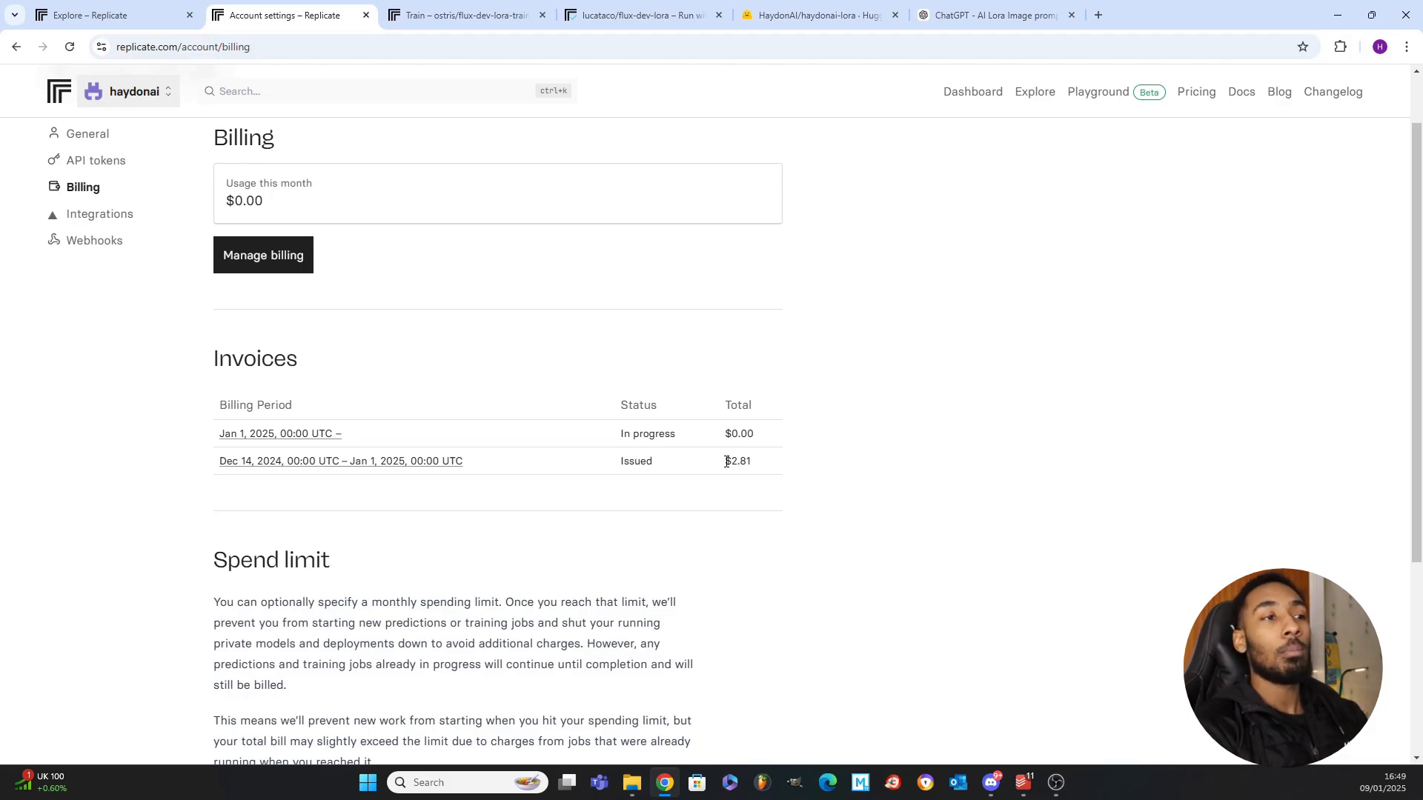
scroll(579, 391, down, 4)
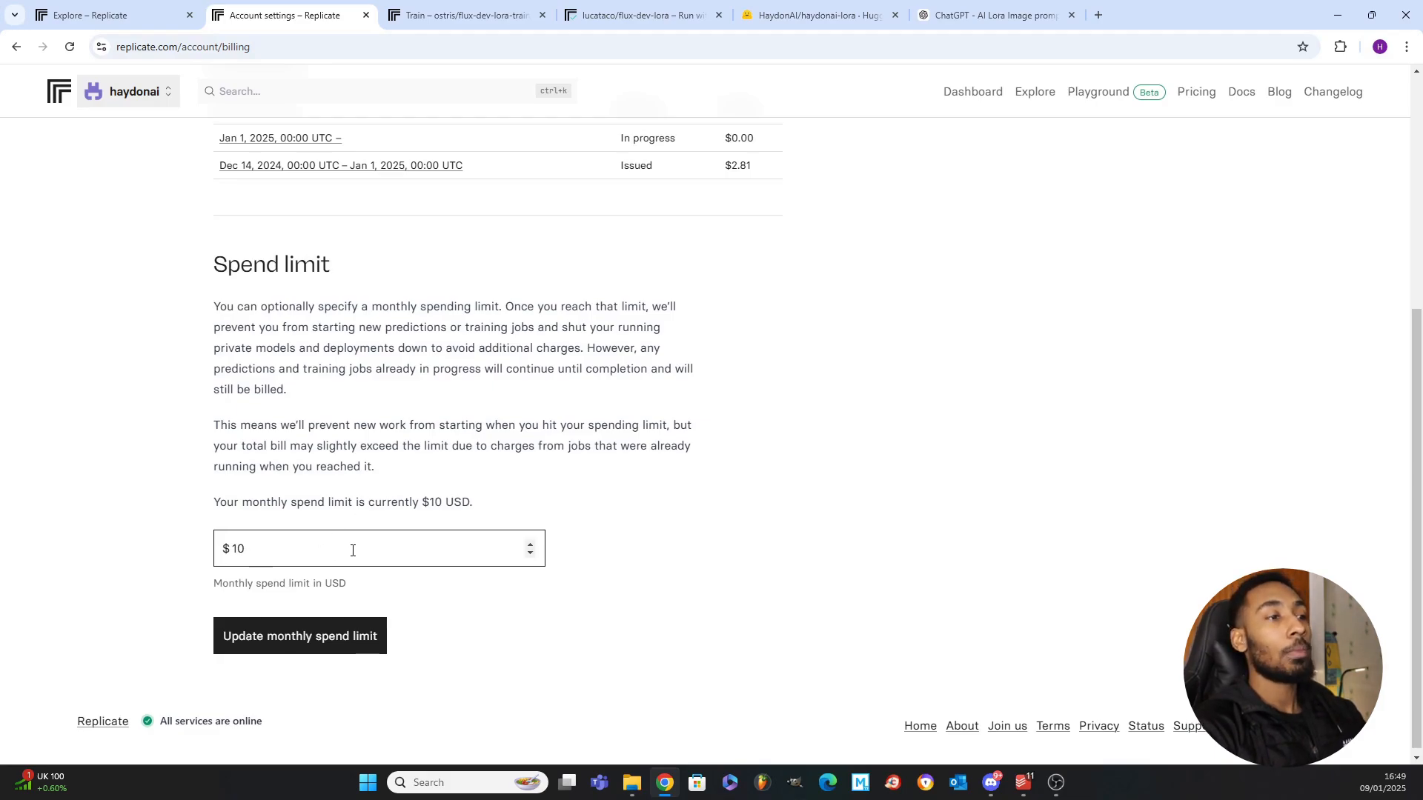
scroll(393, 541, up, 5)
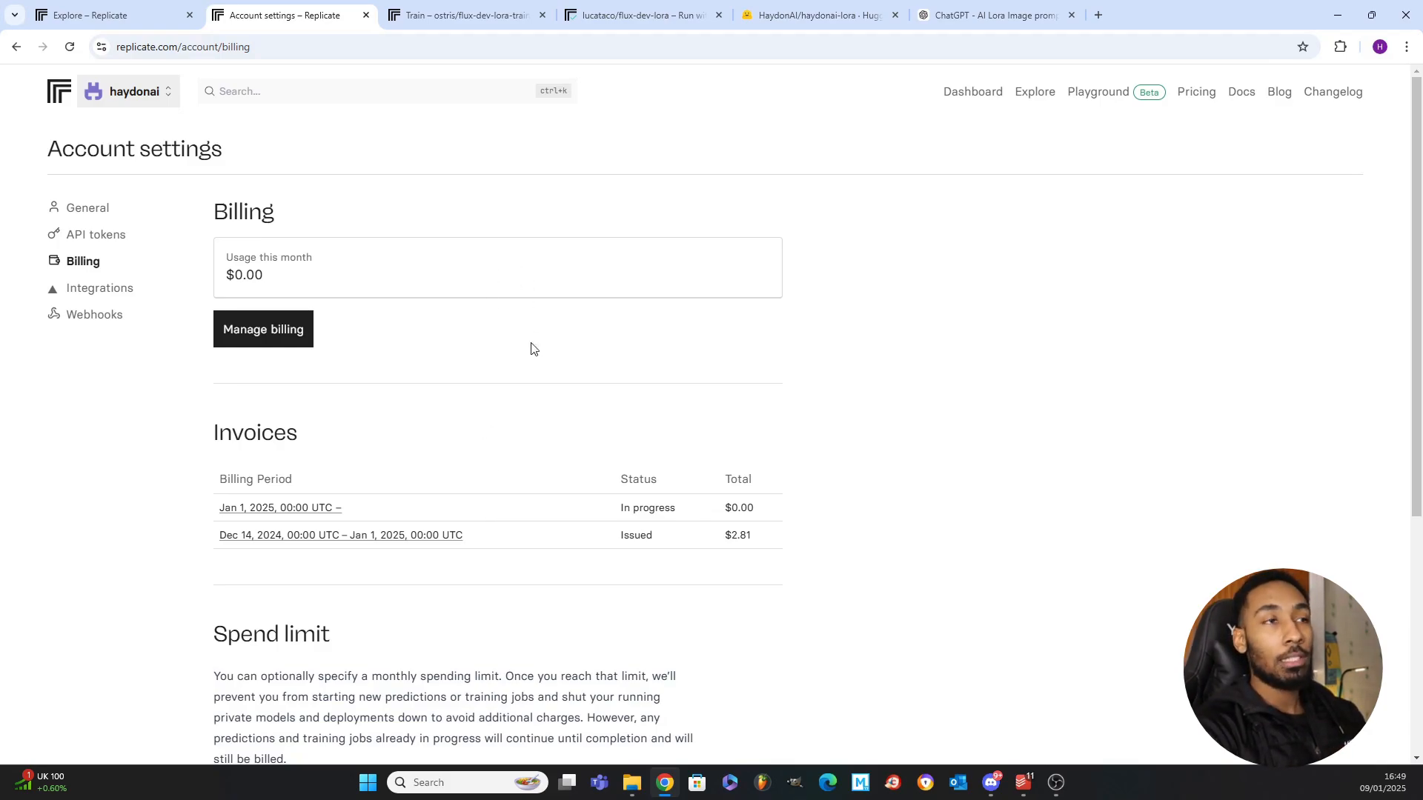
On the ostris/flux-dev-lora-trainer training form, create a new destination model named with the subject's first name followed by "lora".
click(447, 22)
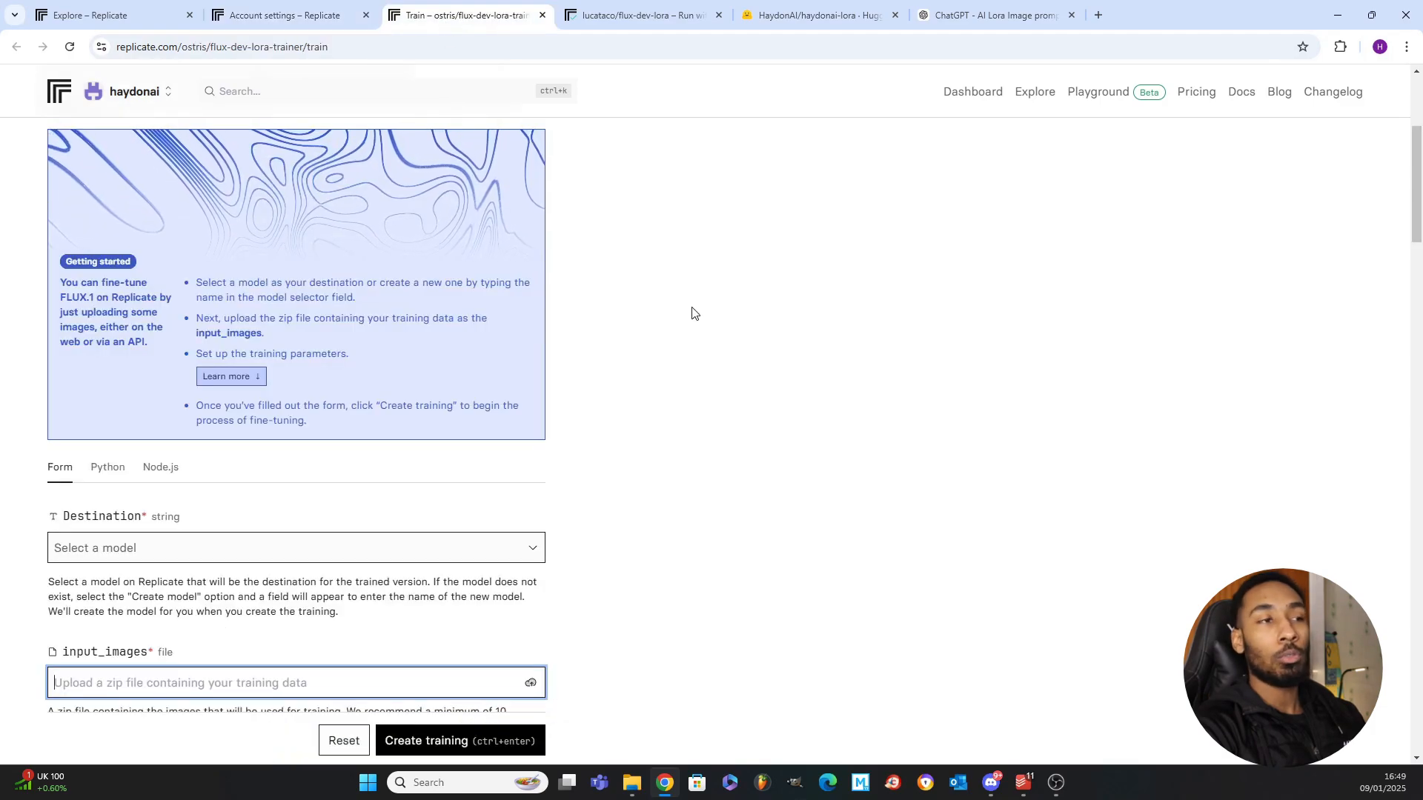
scroll(701, 317, up, 4)
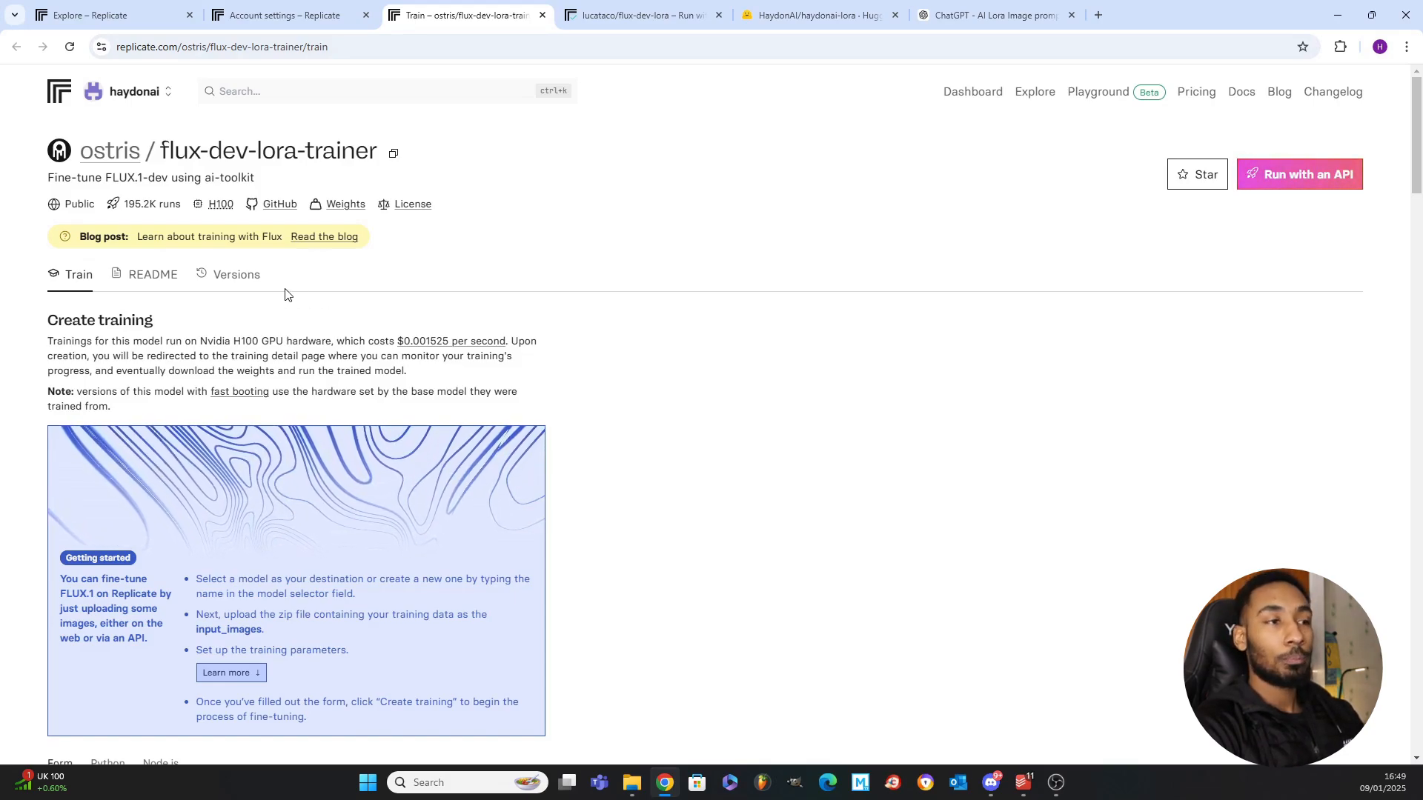
scroll(519, 305, down, 5)
scroll(563, 310, down, 3)
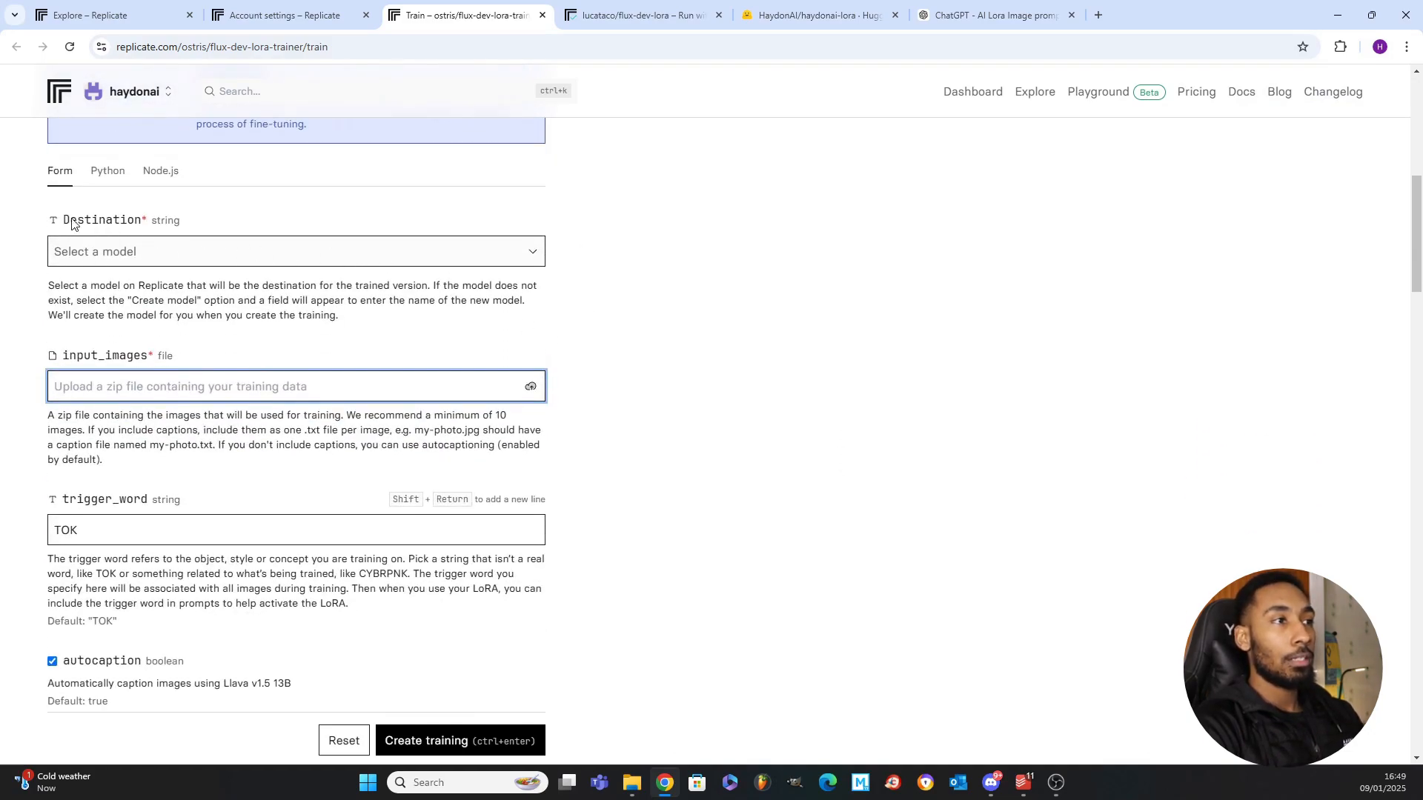
click(267, 255)
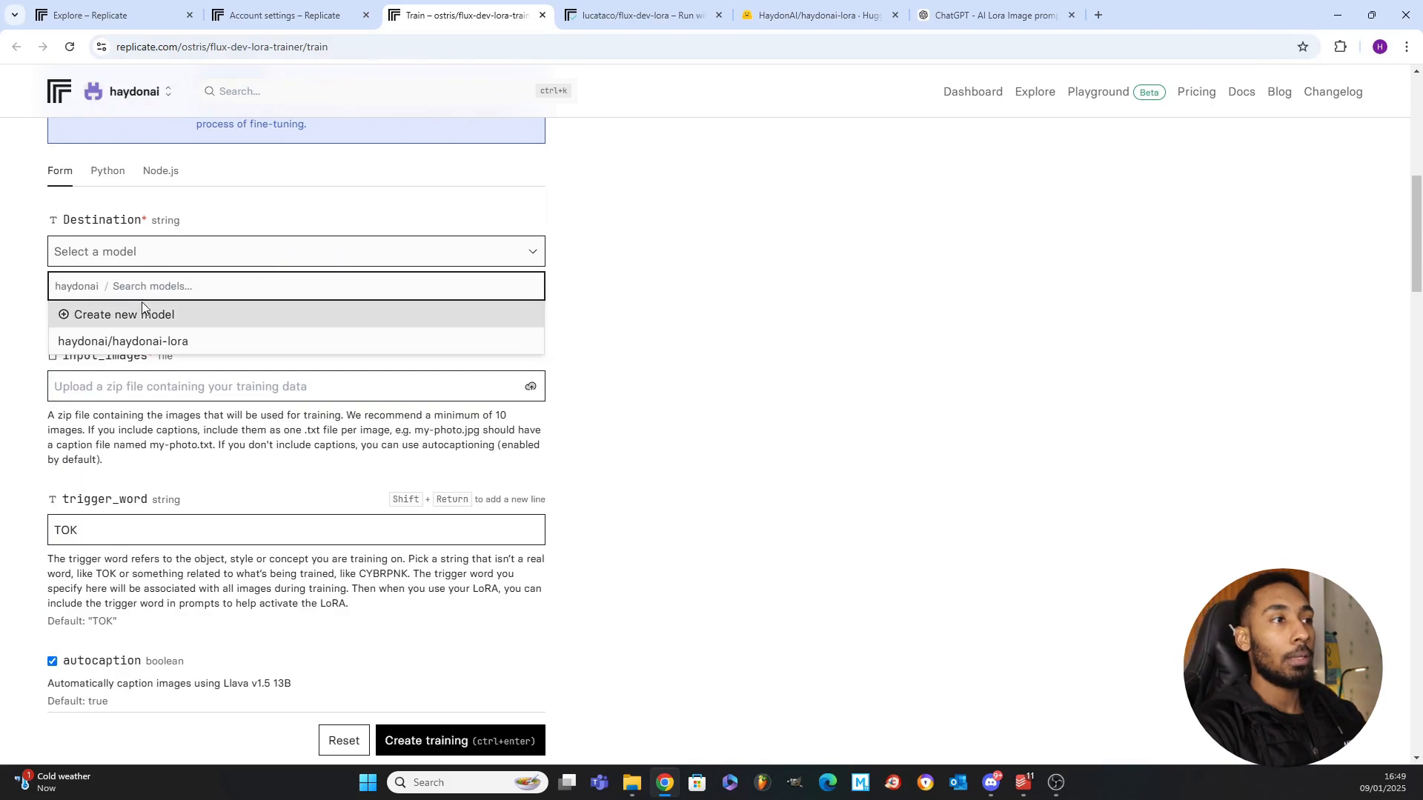
click(121, 317)
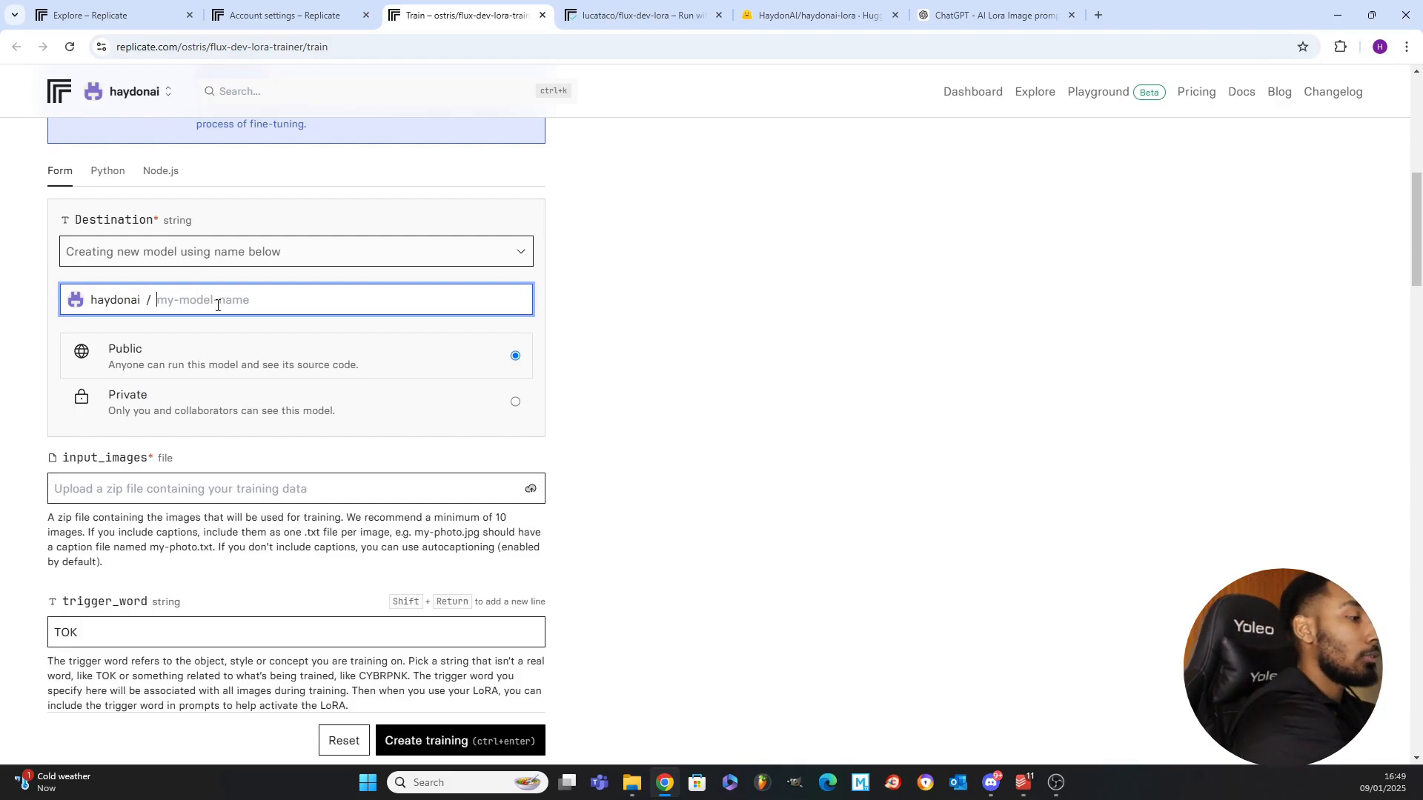
text(Hay)
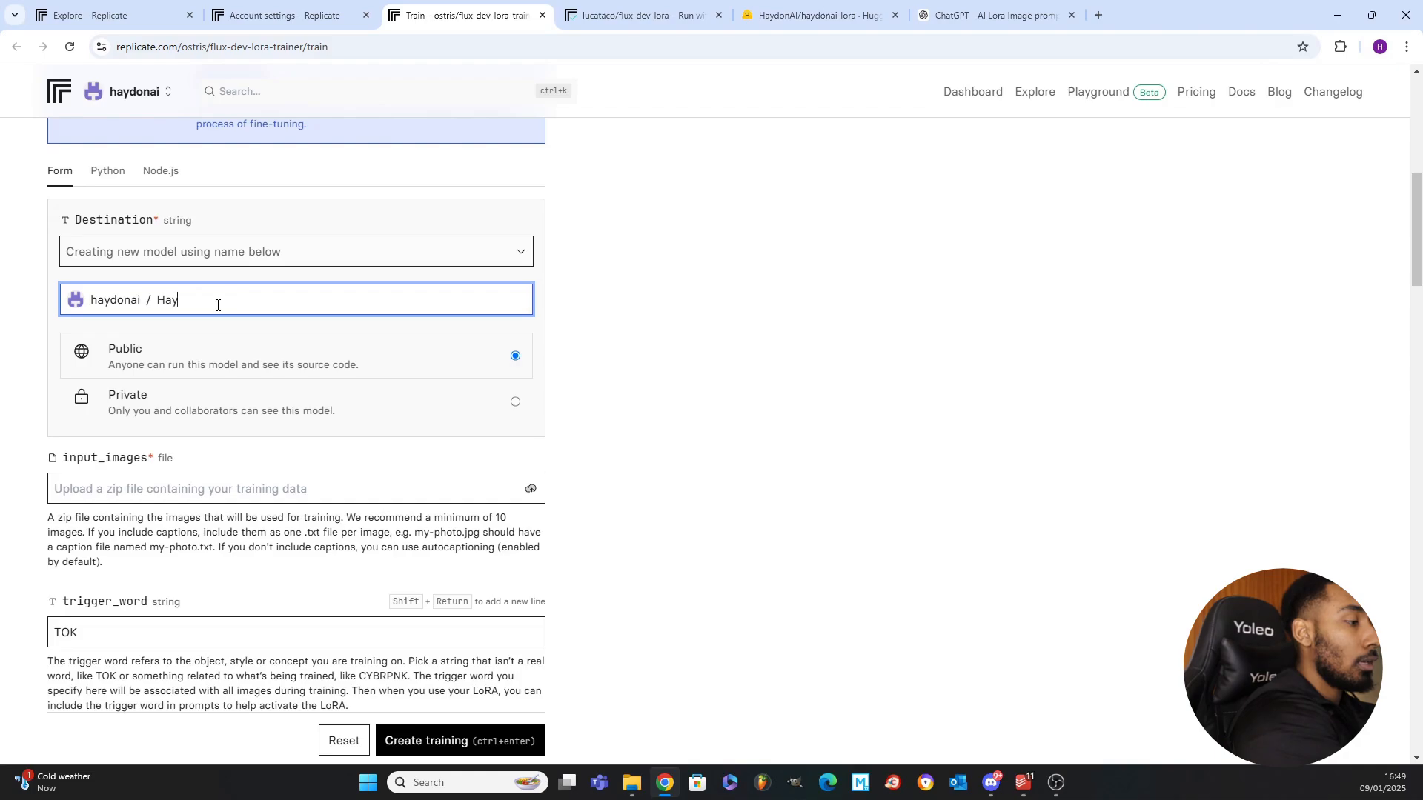
text(don)
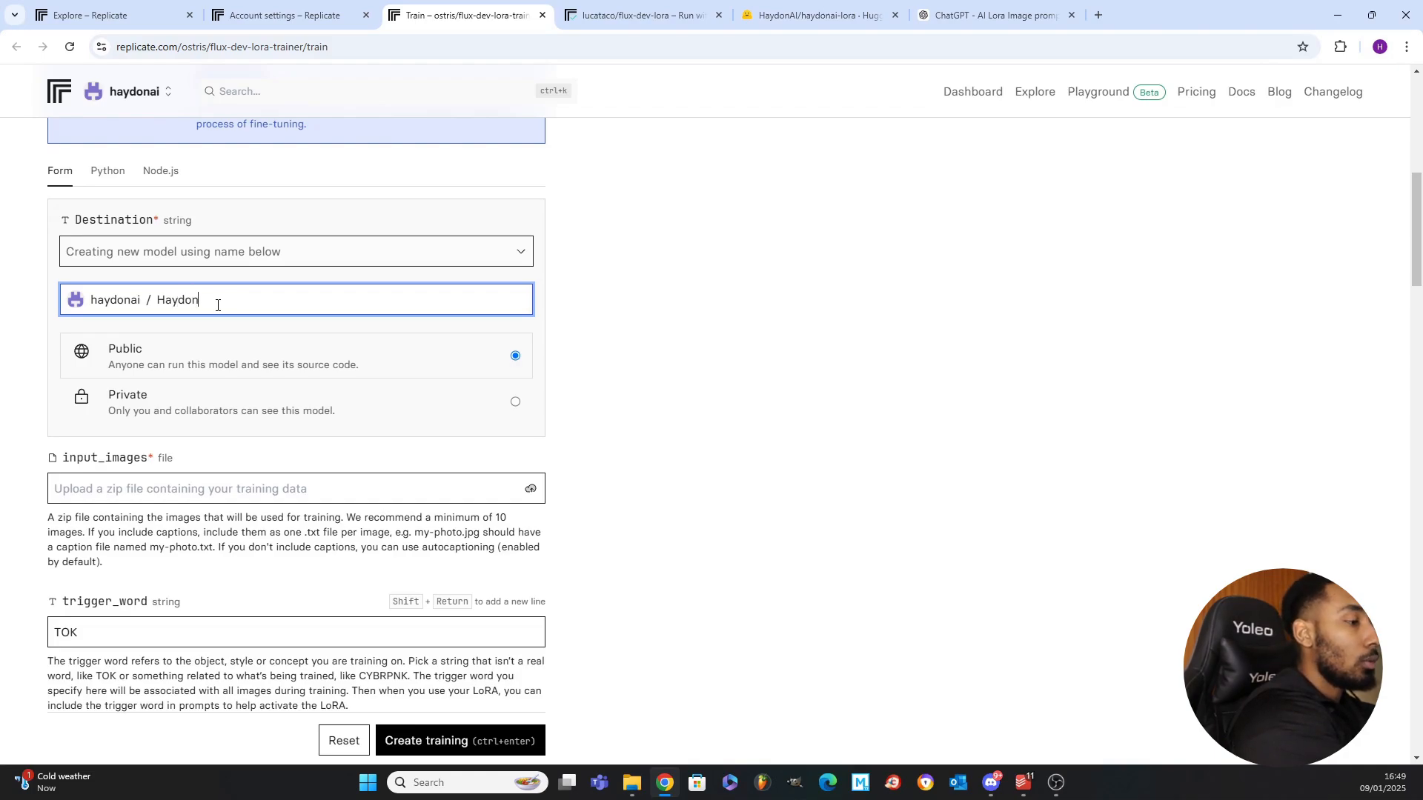
text(lora)
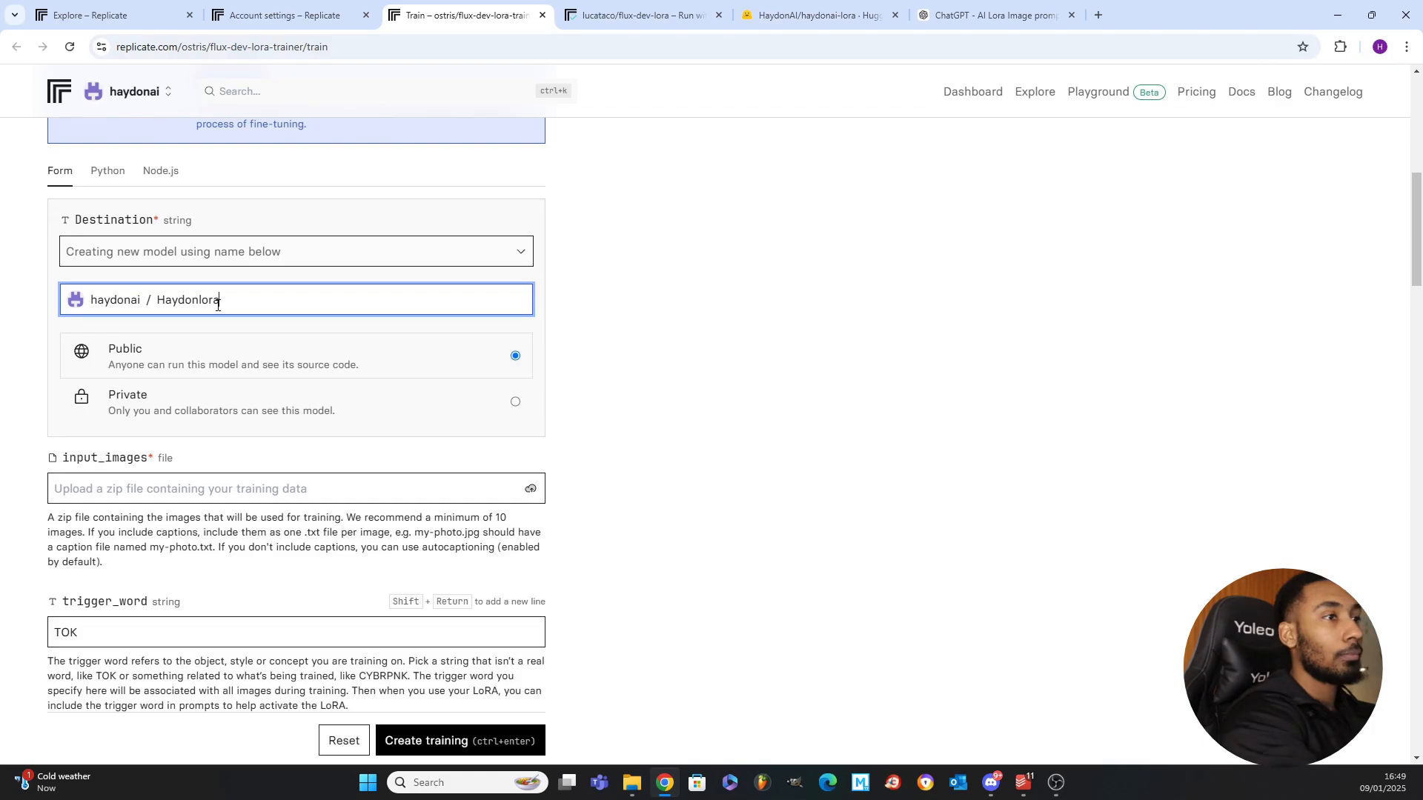
click(739, 317)
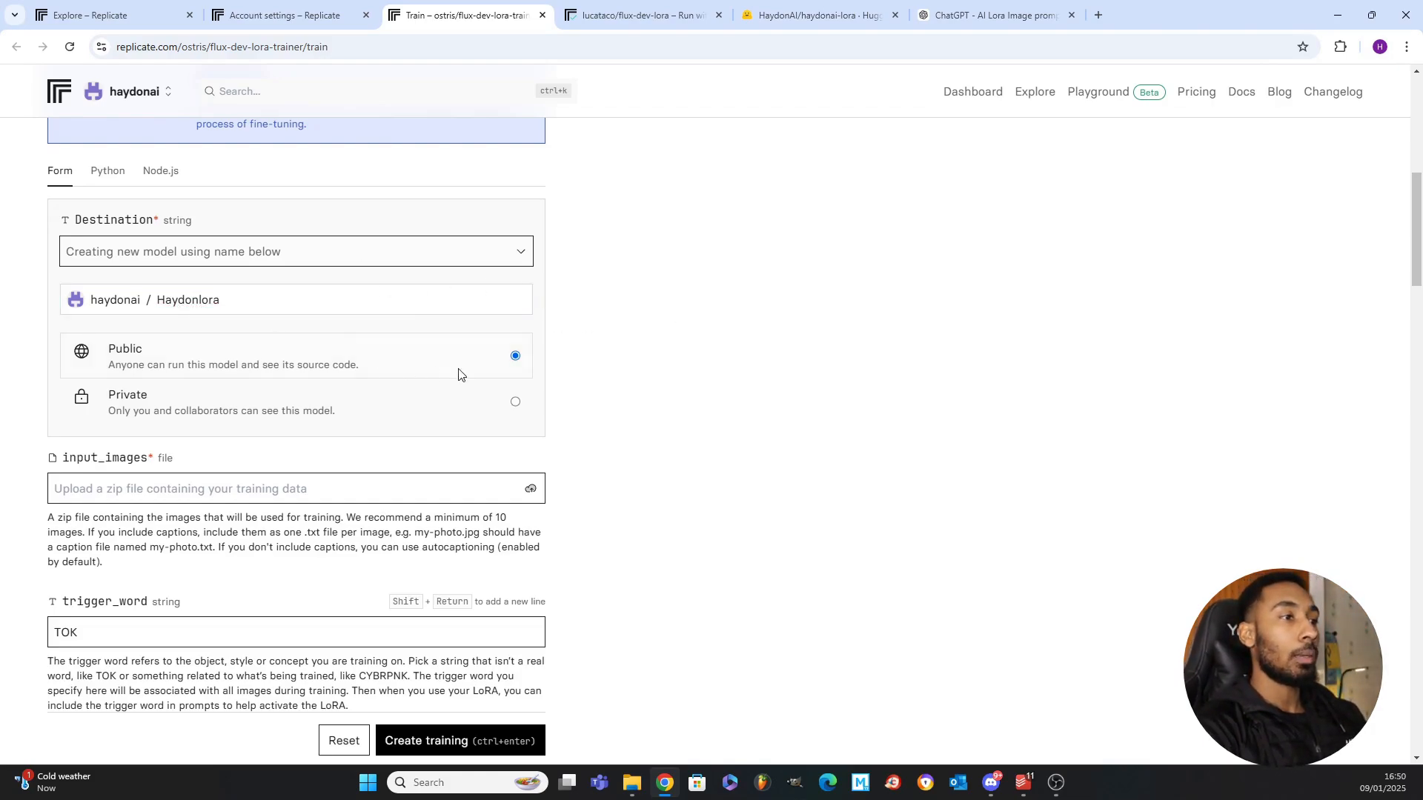
Examine the sample training photo of the subject in the tan jacket and compare it with the AI-generated office images.
scroll(655, 304, down, 1)
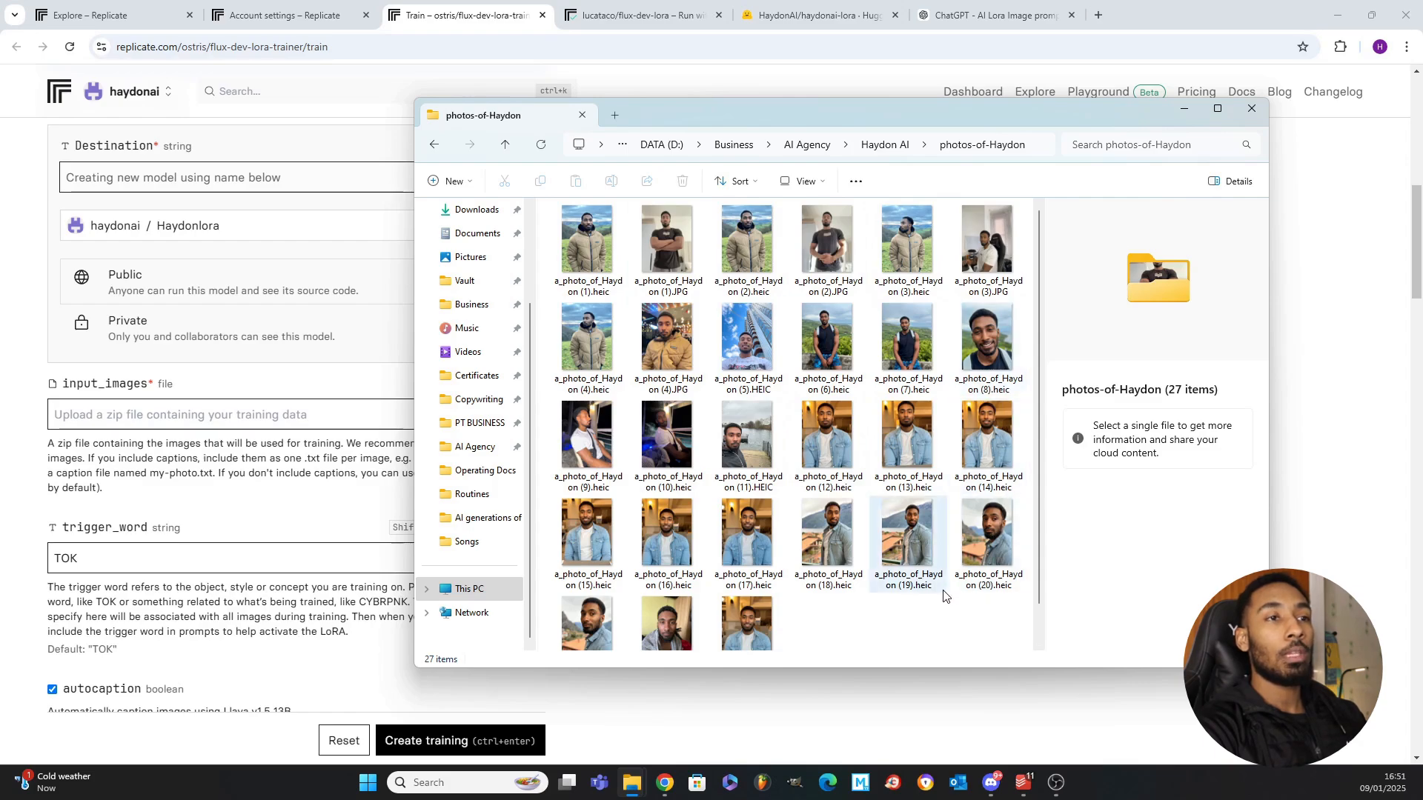
double_click(668, 336)
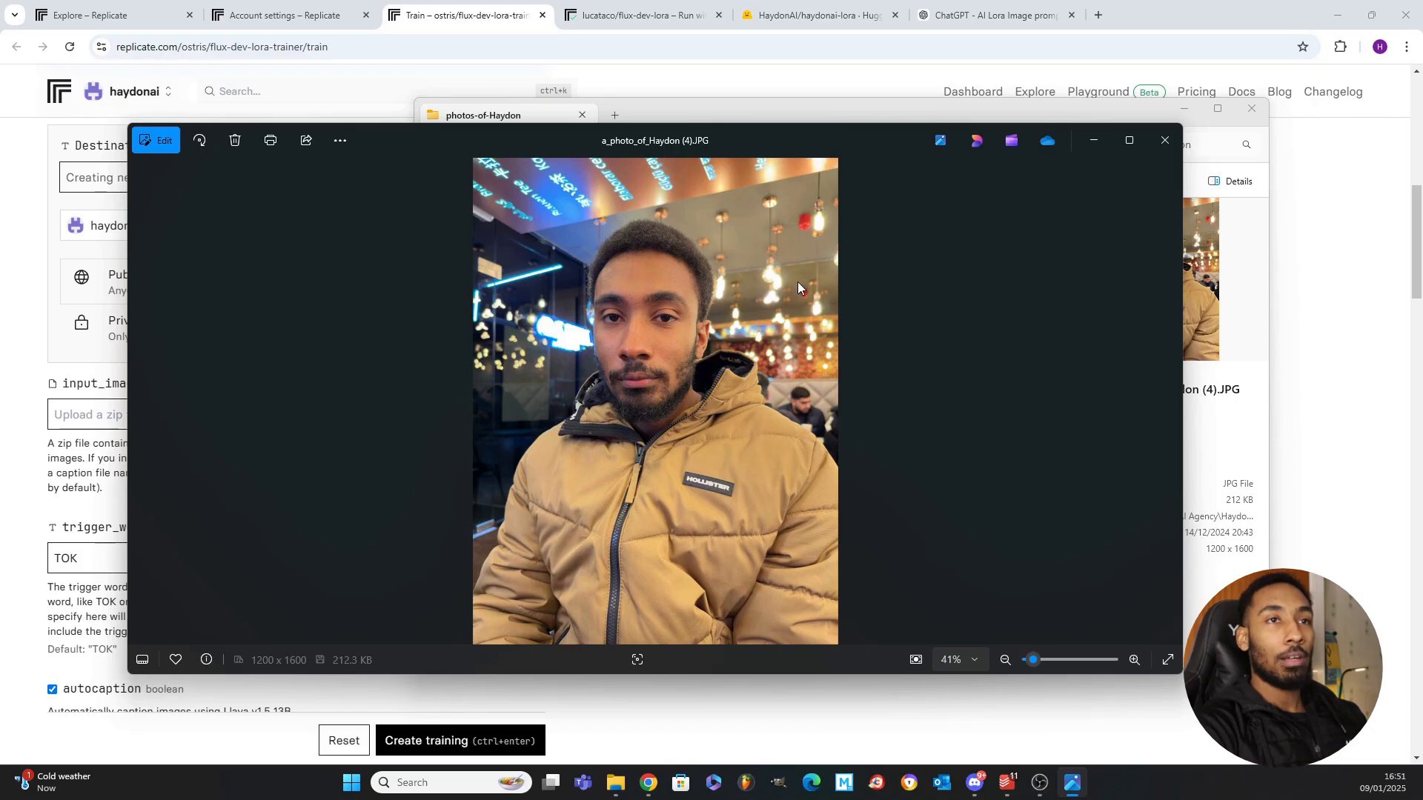
click(1165, 141)
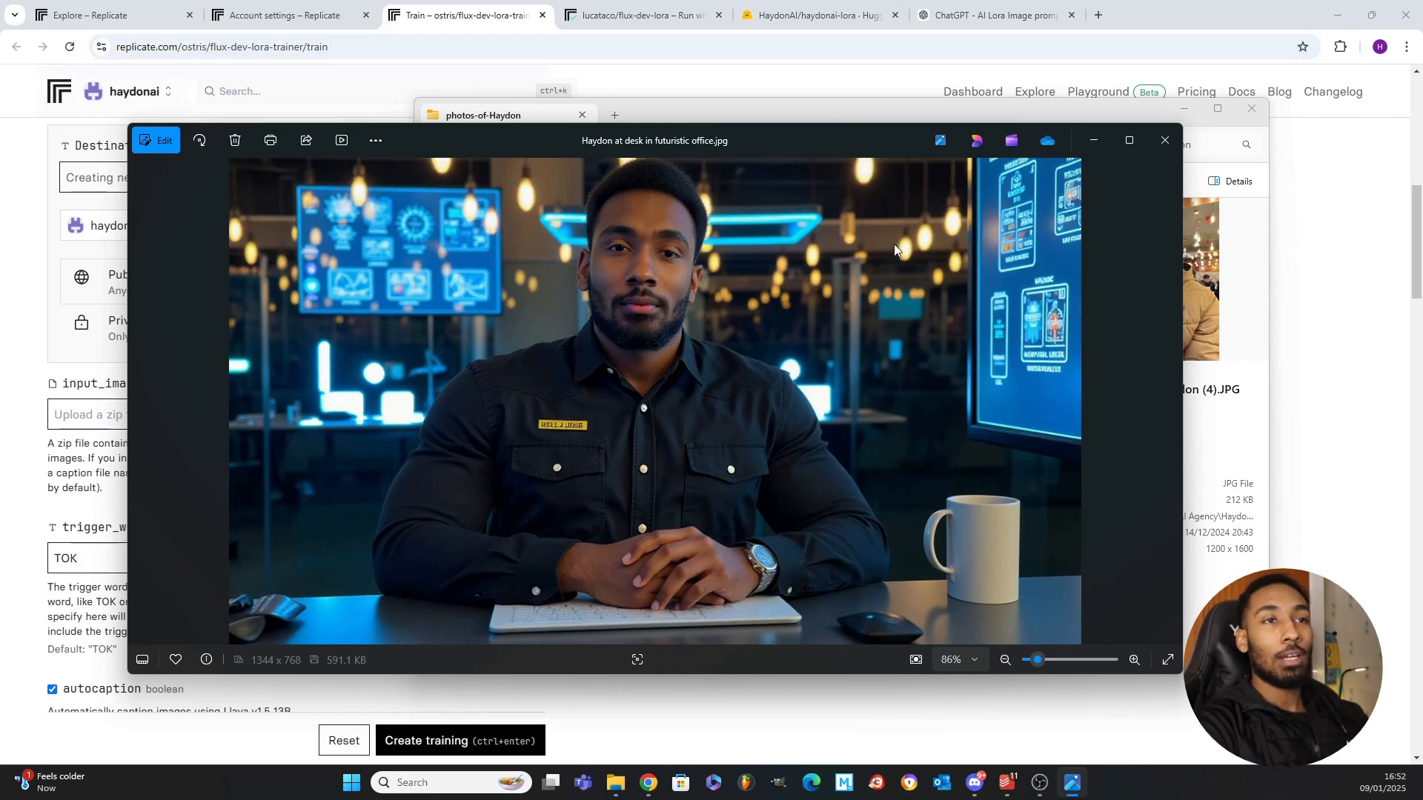
click(1157, 154)
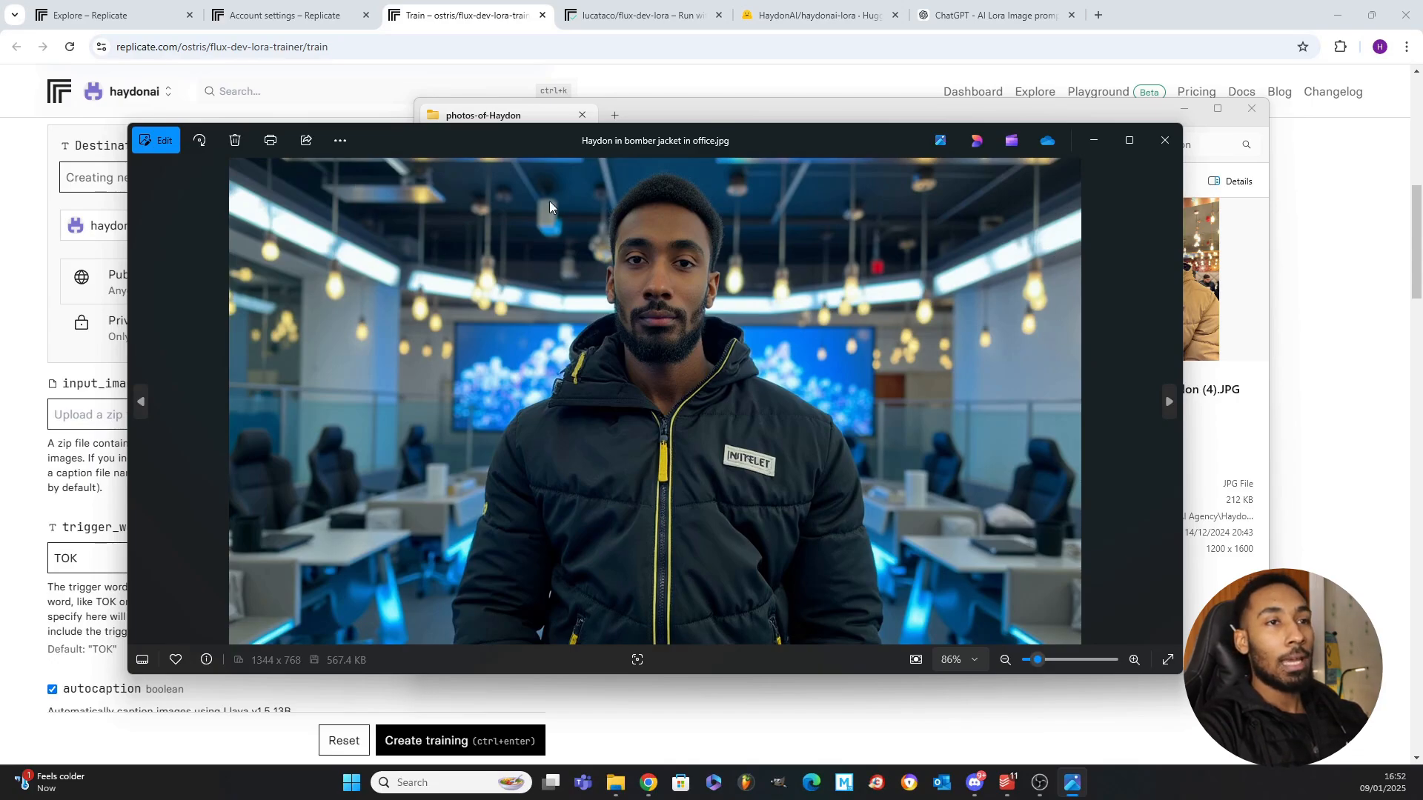
click(1165, 140)
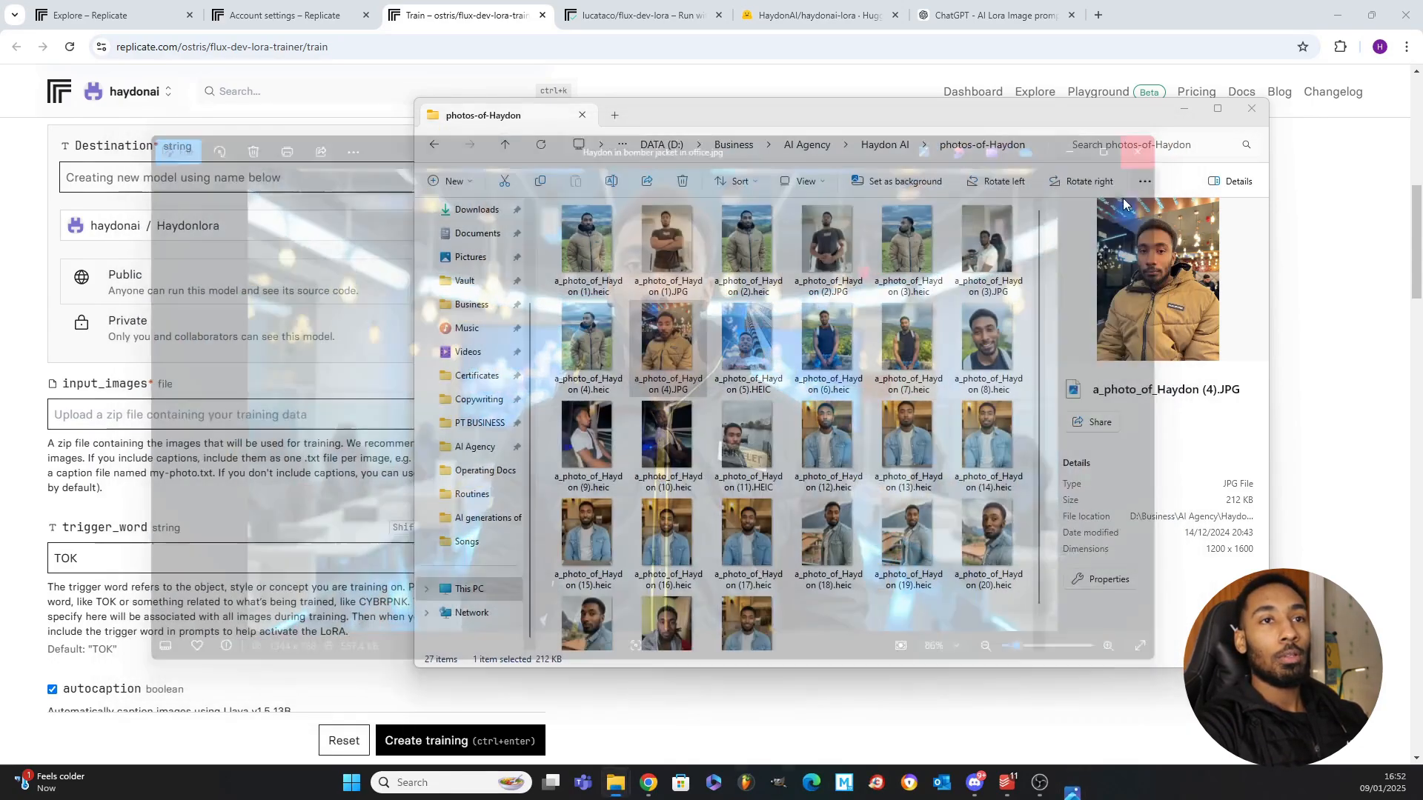
click(669, 354)
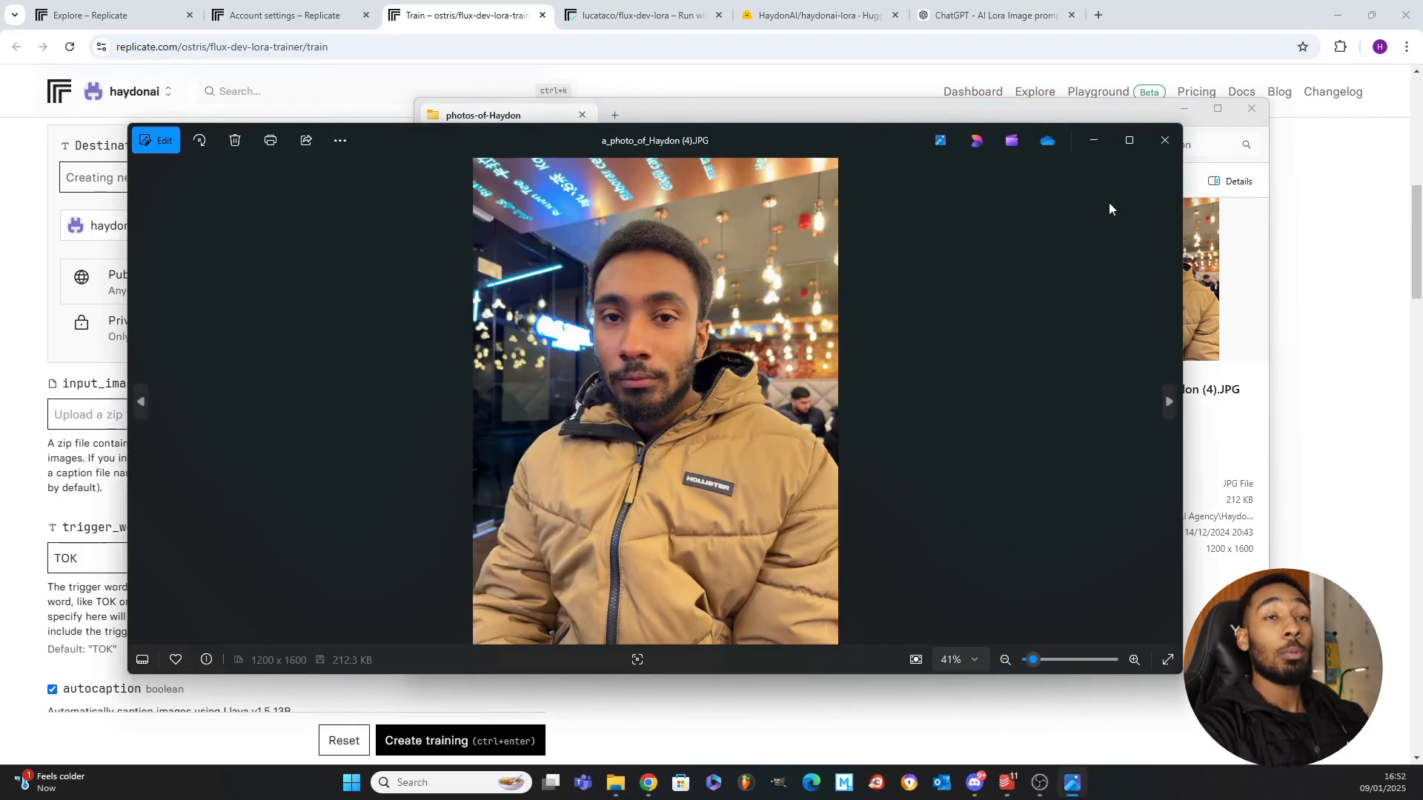
click(1171, 142)
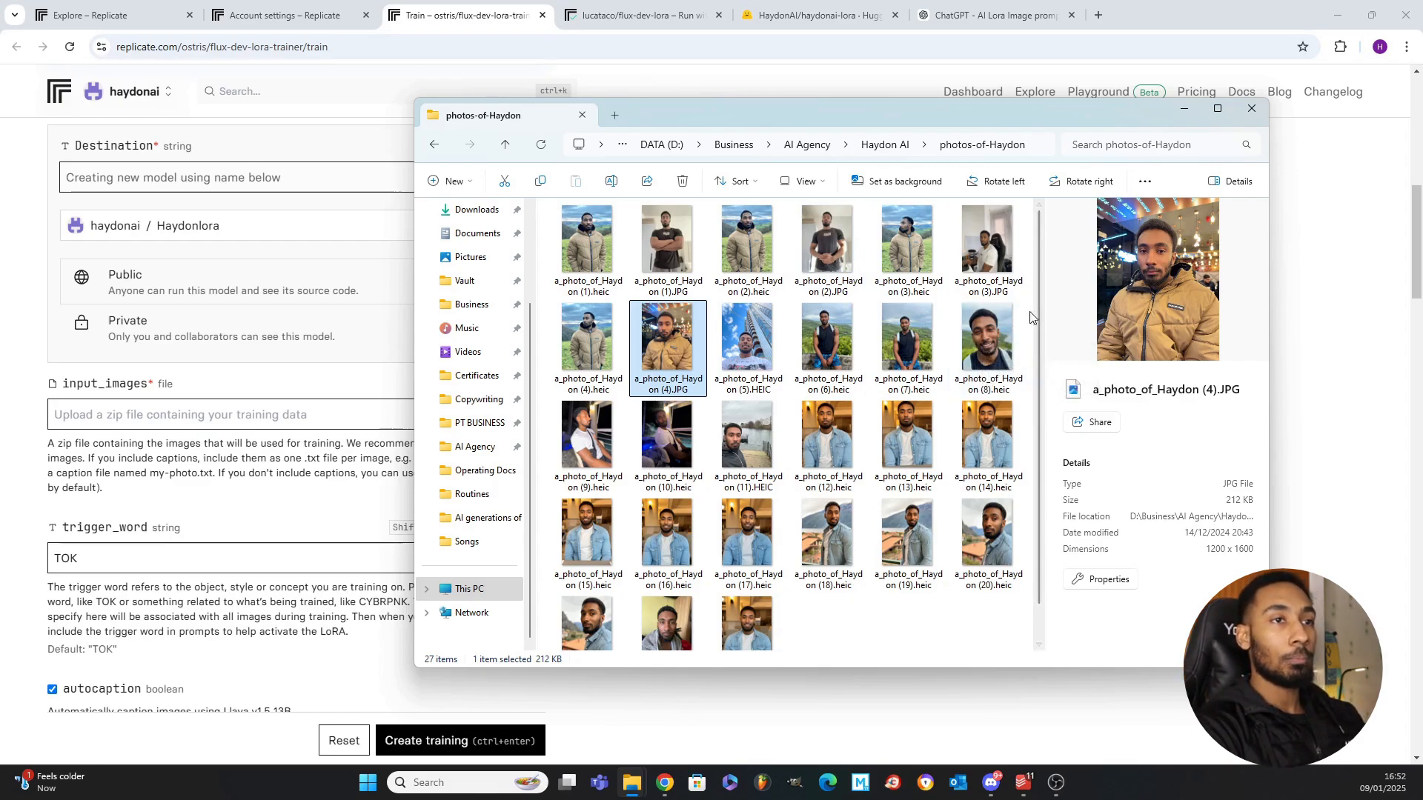
Go up to the folder containing the training photos and view the compression options for the photo folder.
click(898, 145)
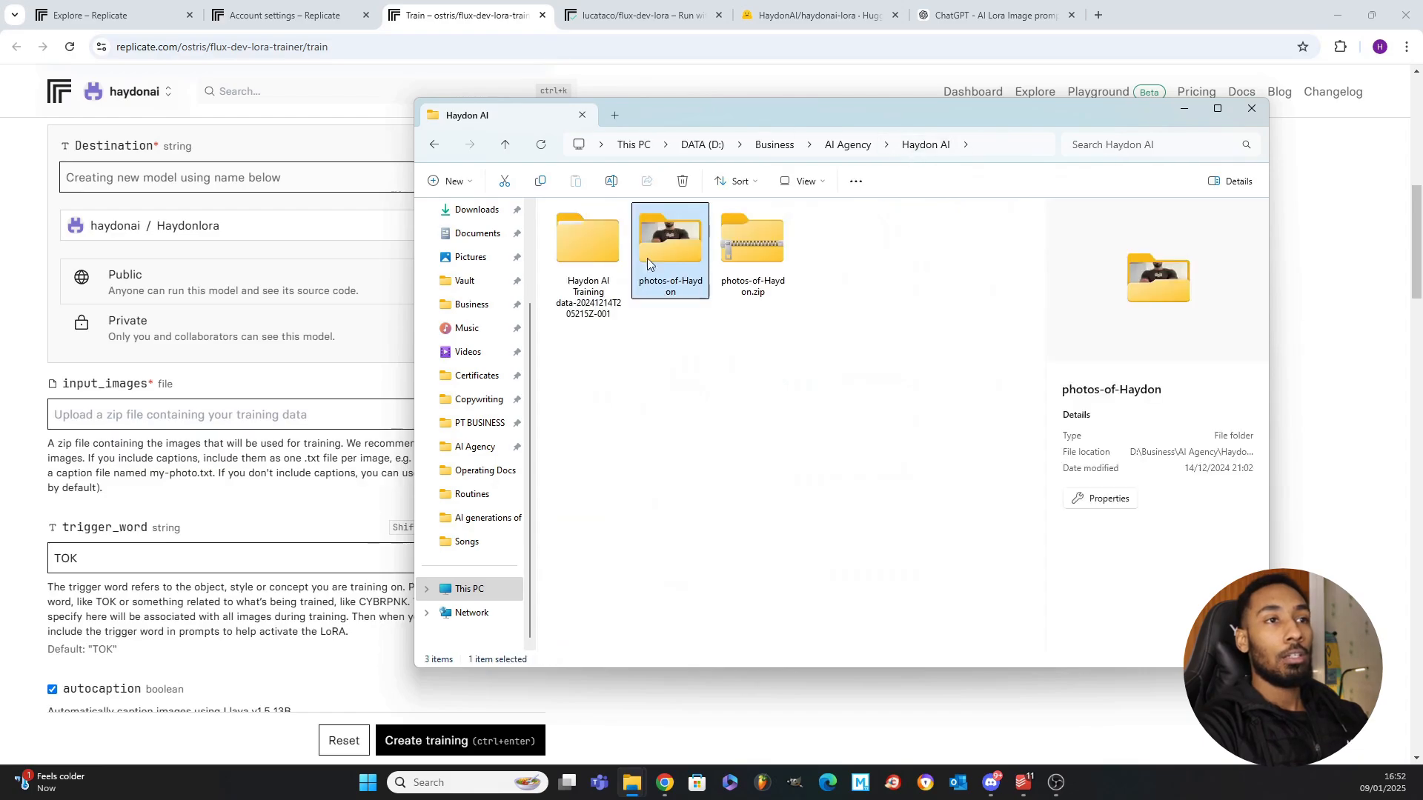
right_click(679, 241)
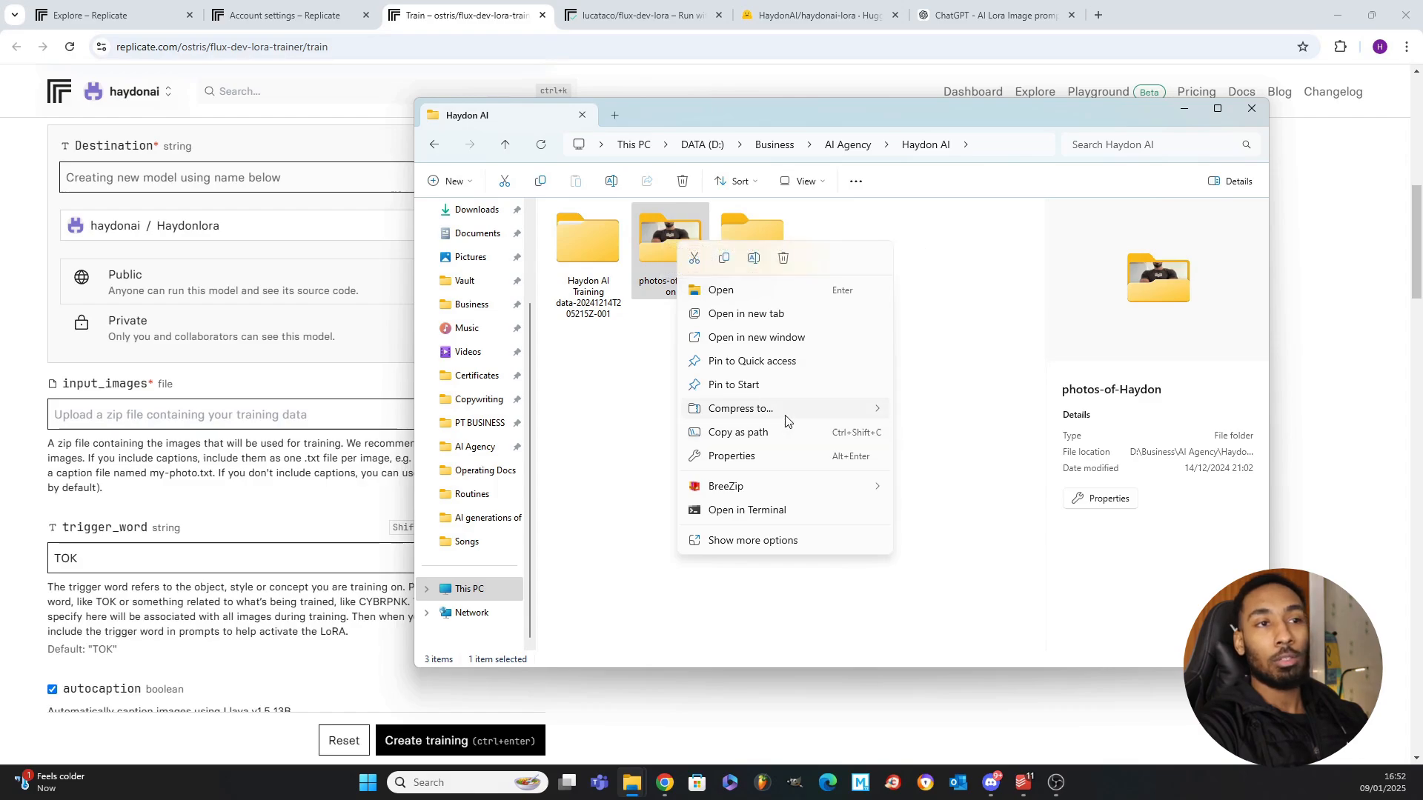
mouse_move(788, 412)
click(936, 417)
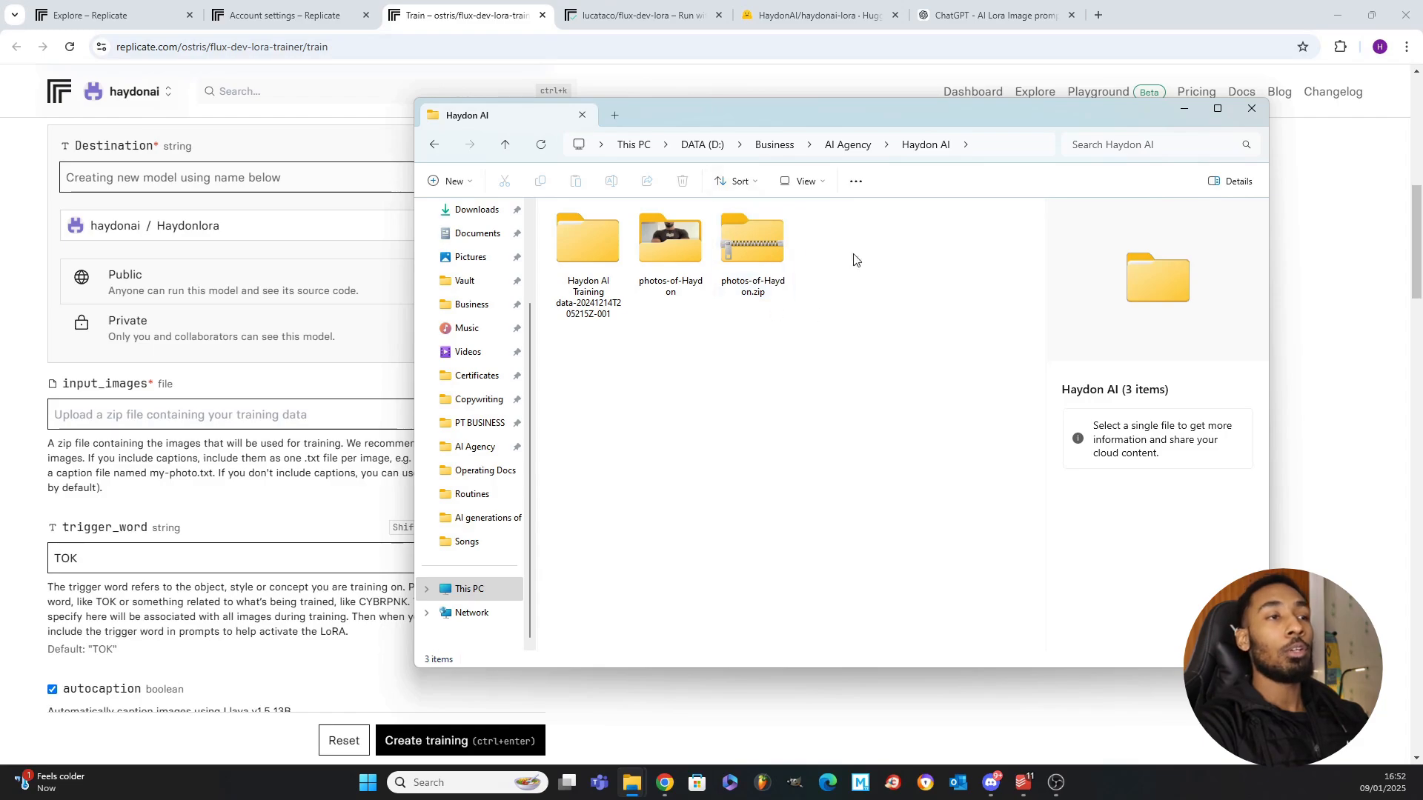
Upload the zip archive of the subject's photos as the input_images training data.
click(209, 414)
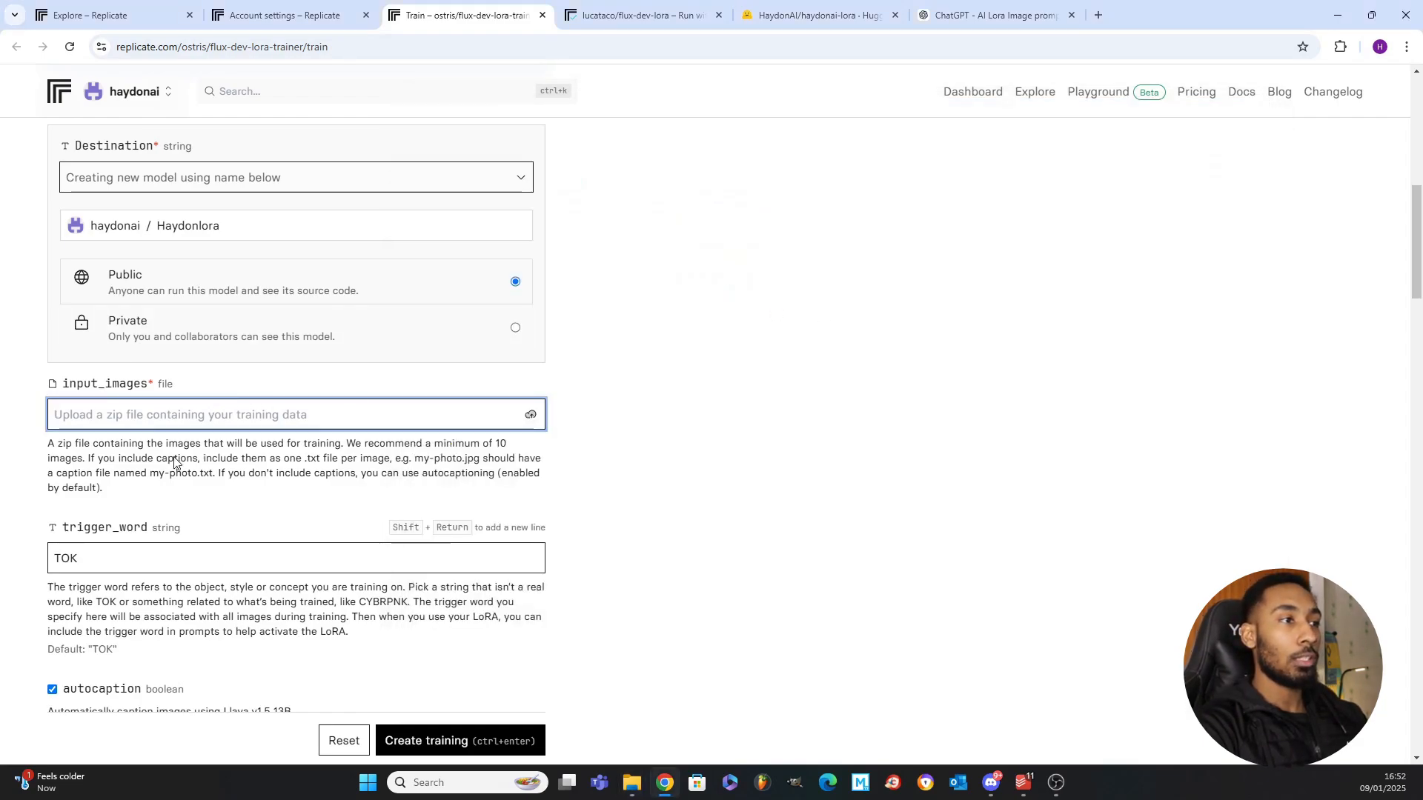
click(531, 415)
click(200, 416)
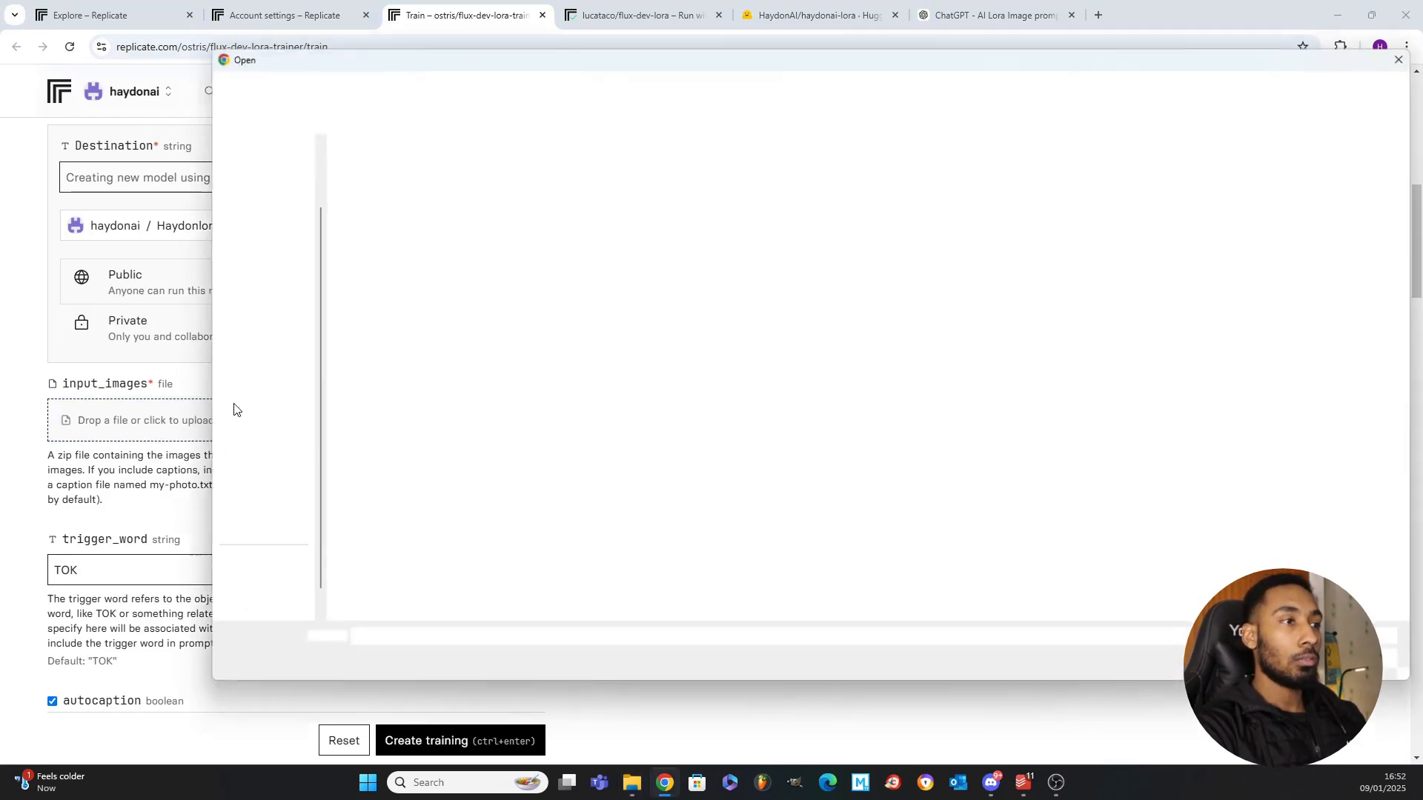
click(418, 207)
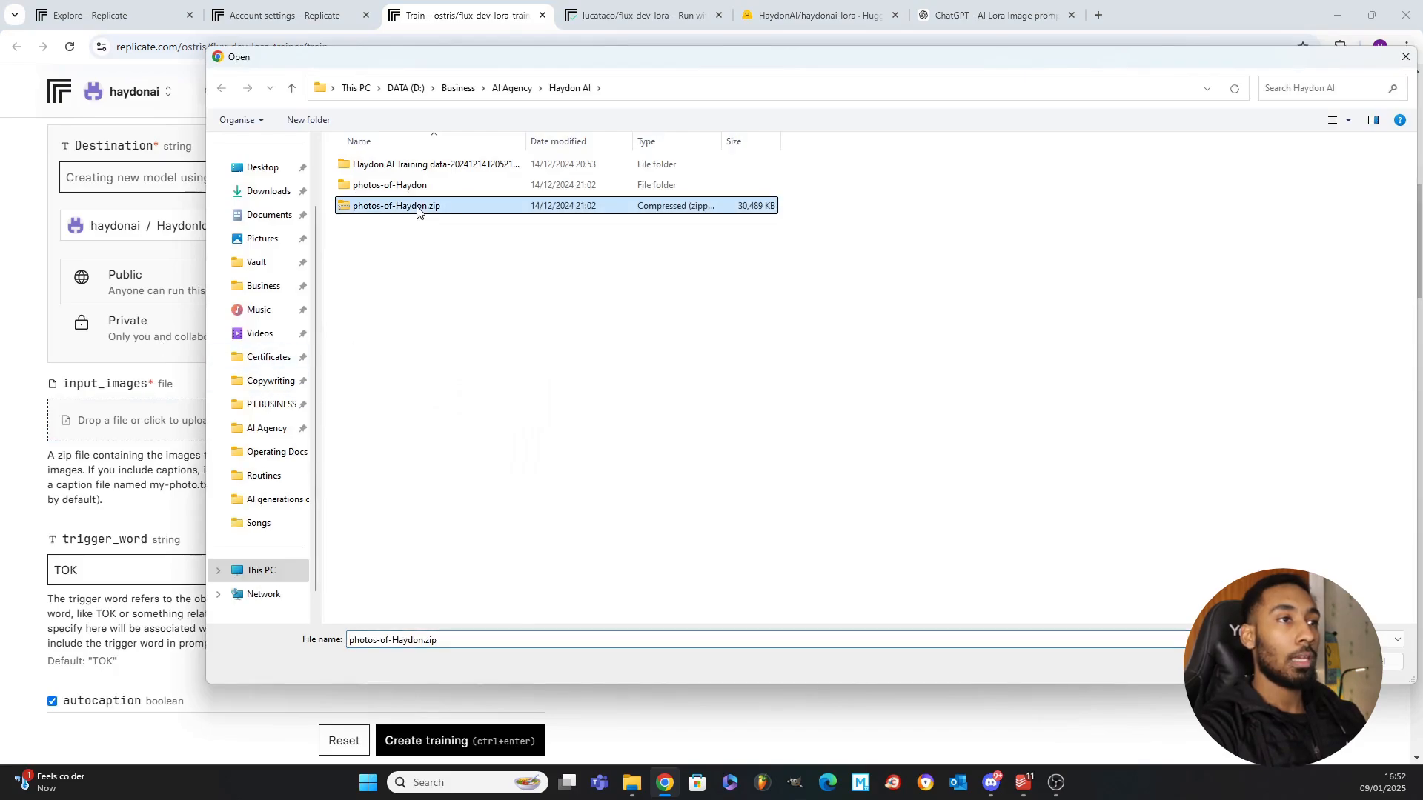
click(1309, 661)
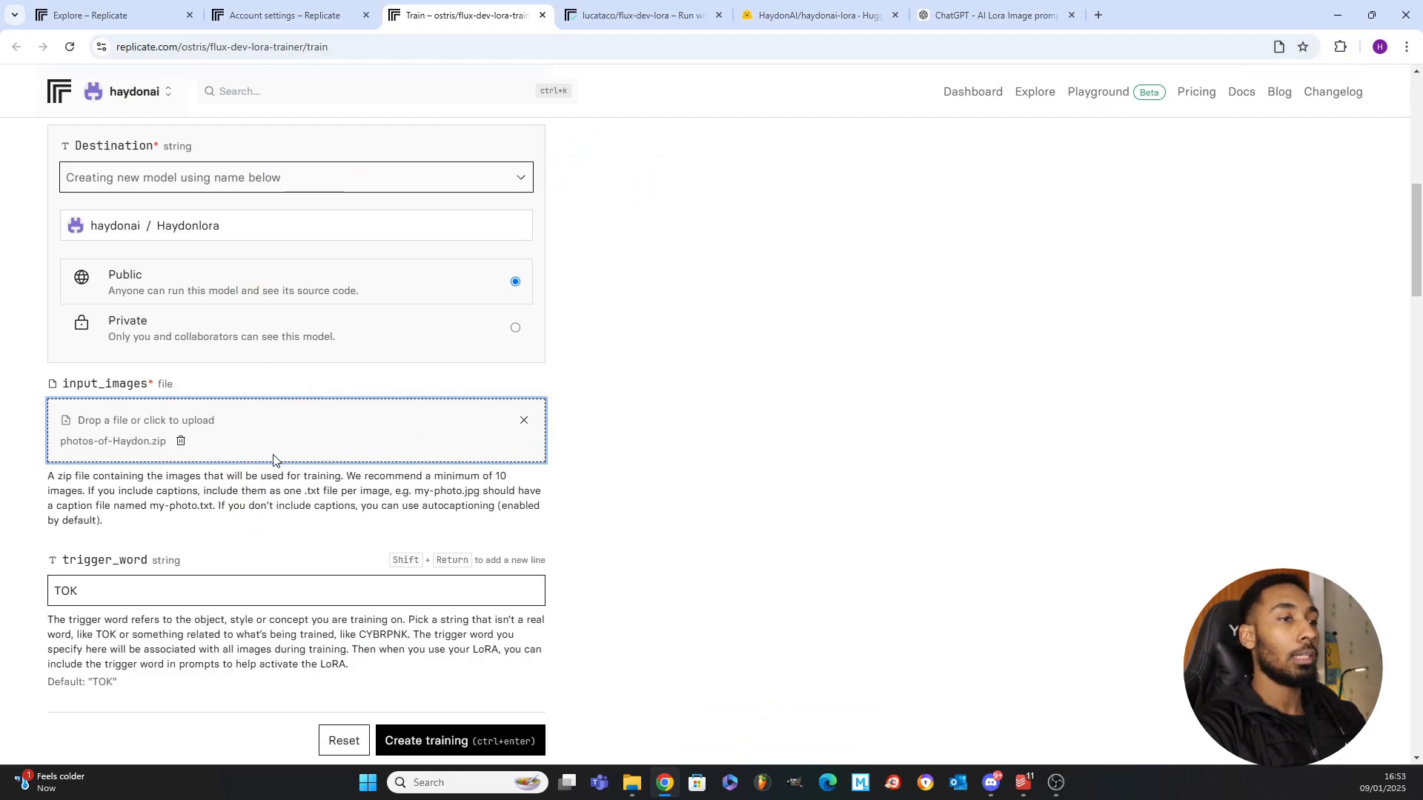
Set the trigger word to the subject's first name.
scroll(245, 430, down, 3)
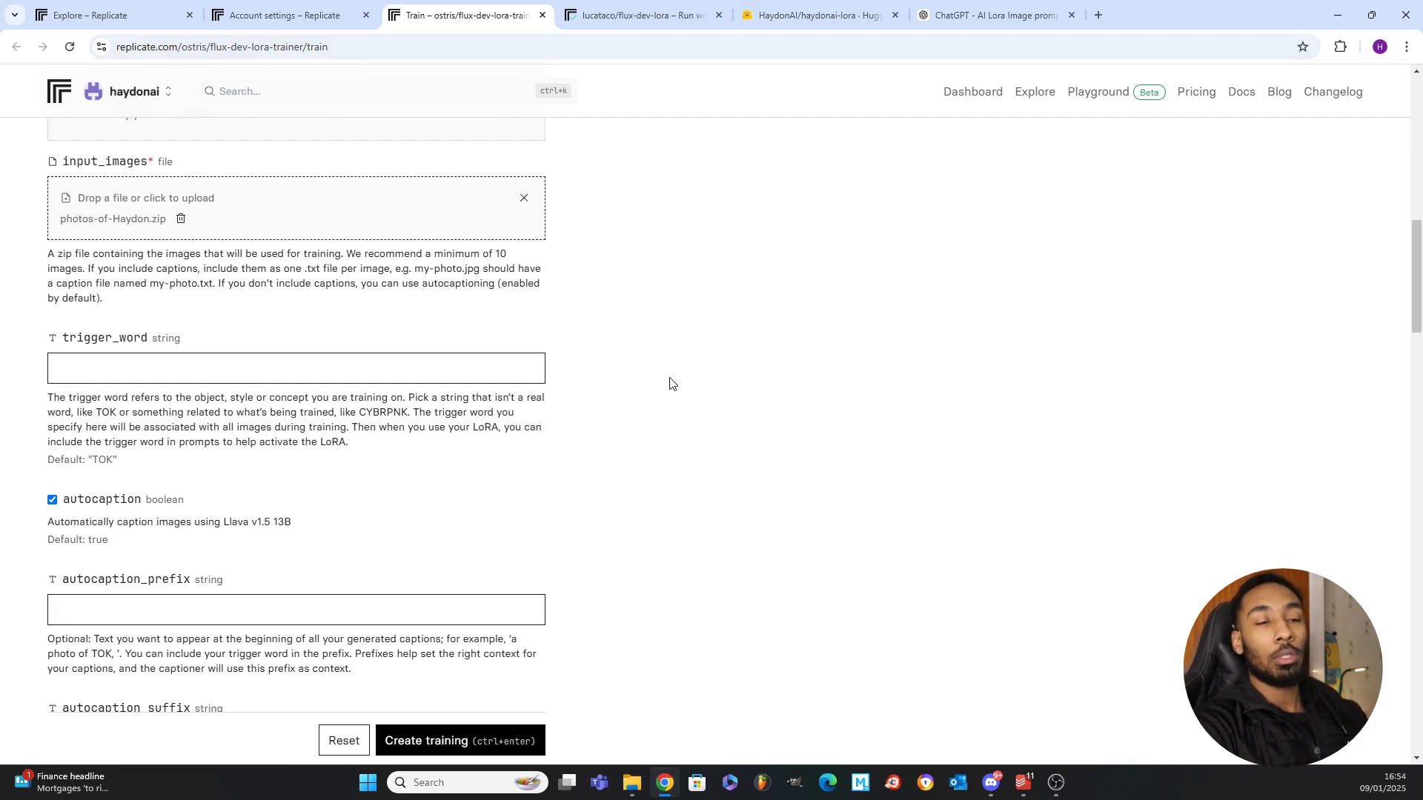
click(290, 374)
text(Haydon)
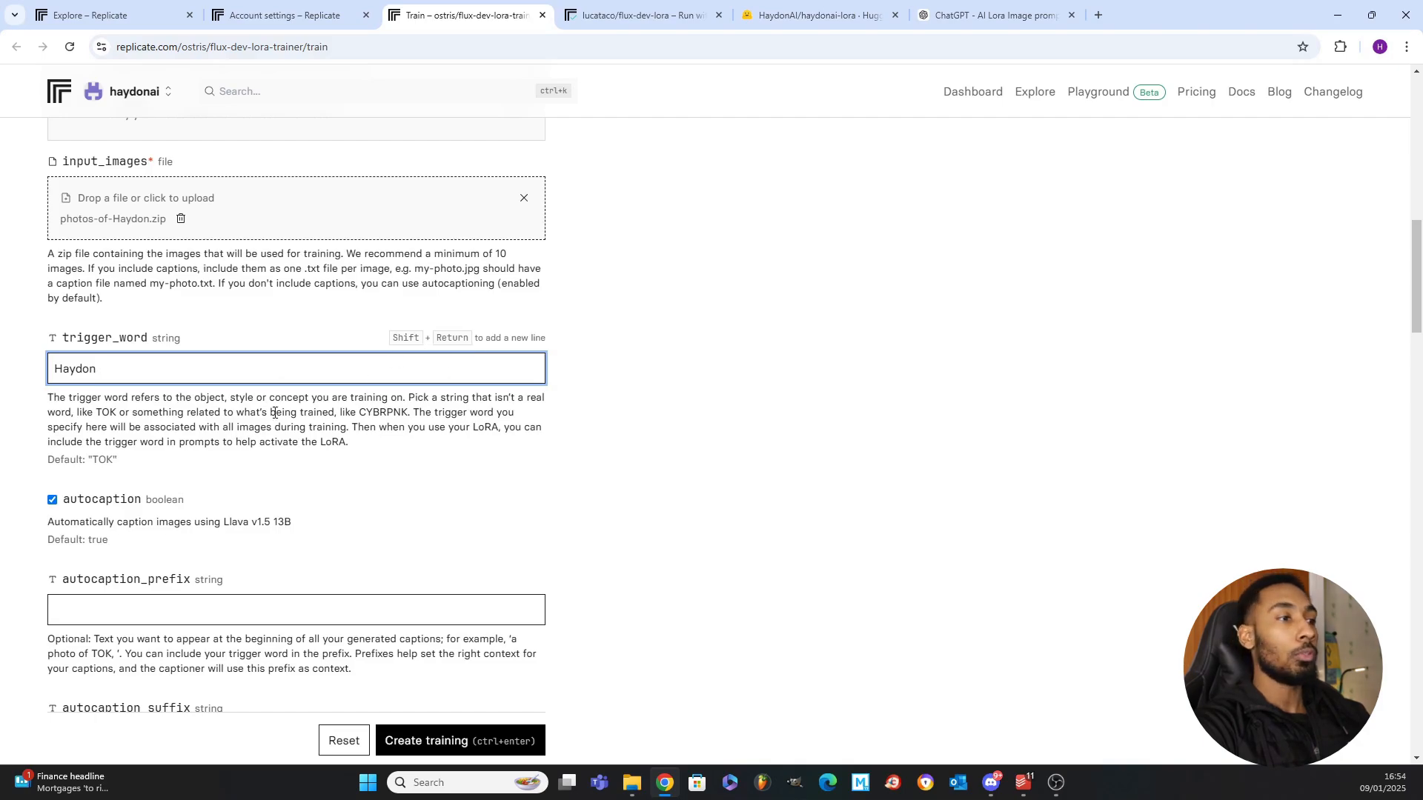
Review the remaining training parameters, from autocaption, steps and lora_rank to the Hugging Face repository and token fields.
scroll(274, 413, down, 3)
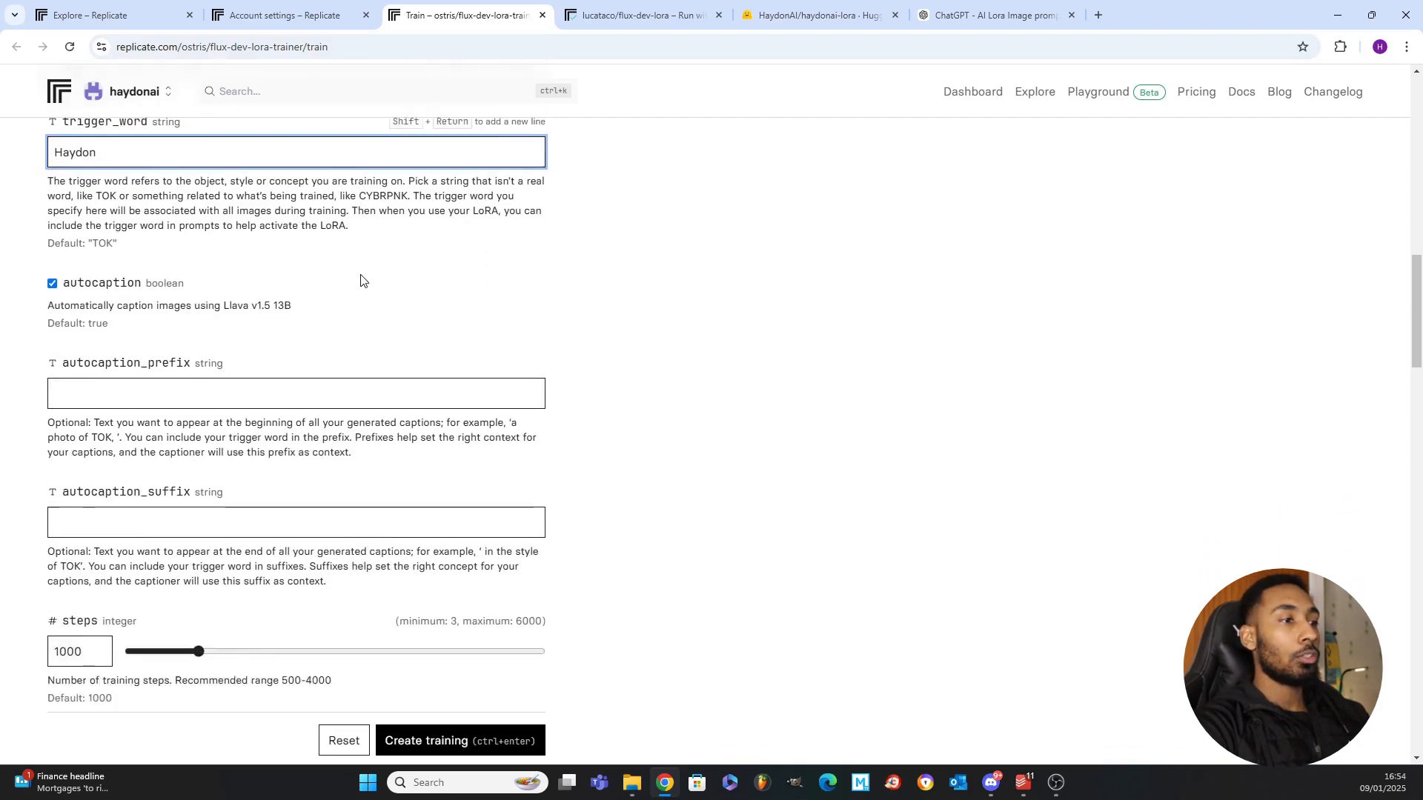
scroll(361, 280, down, 1)
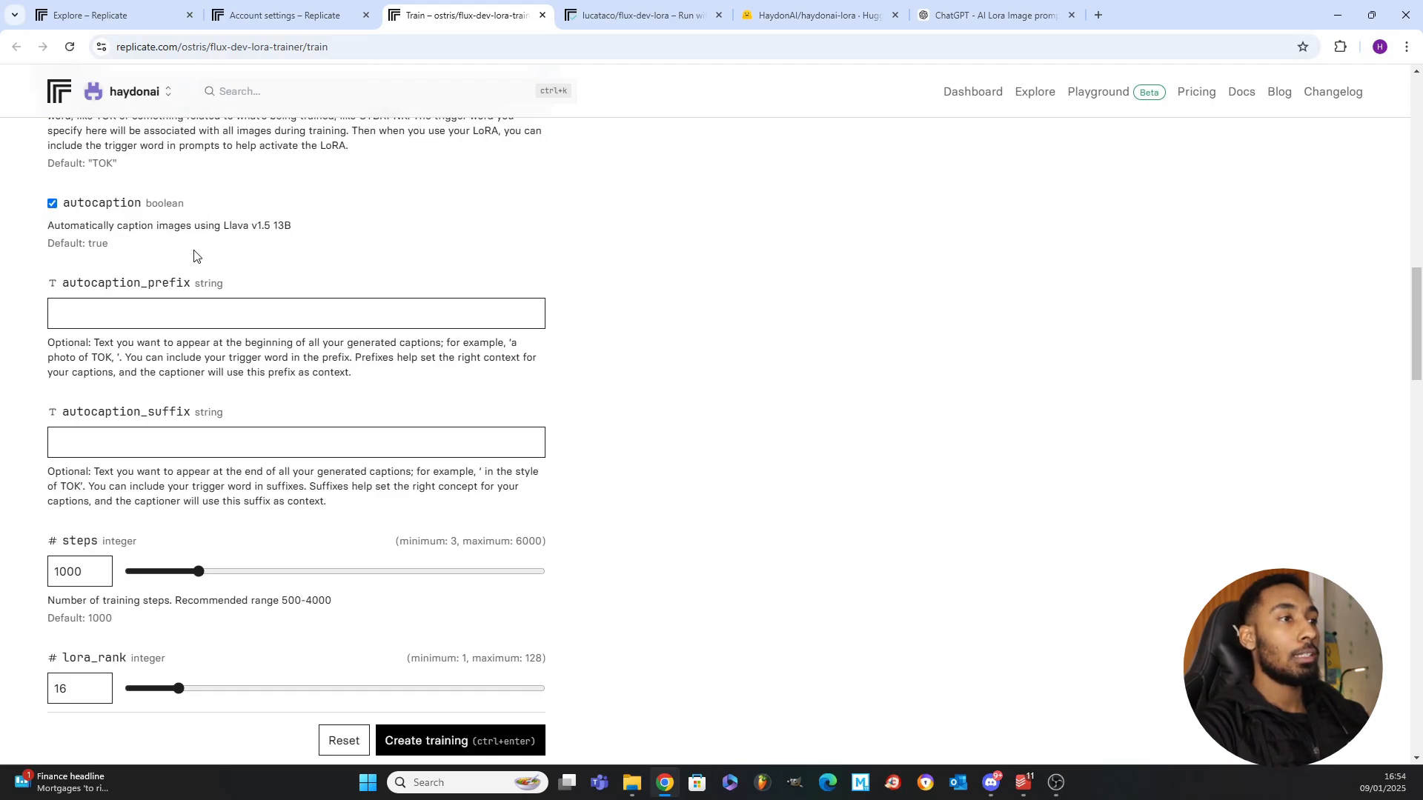
scroll(201, 259, down, 3)
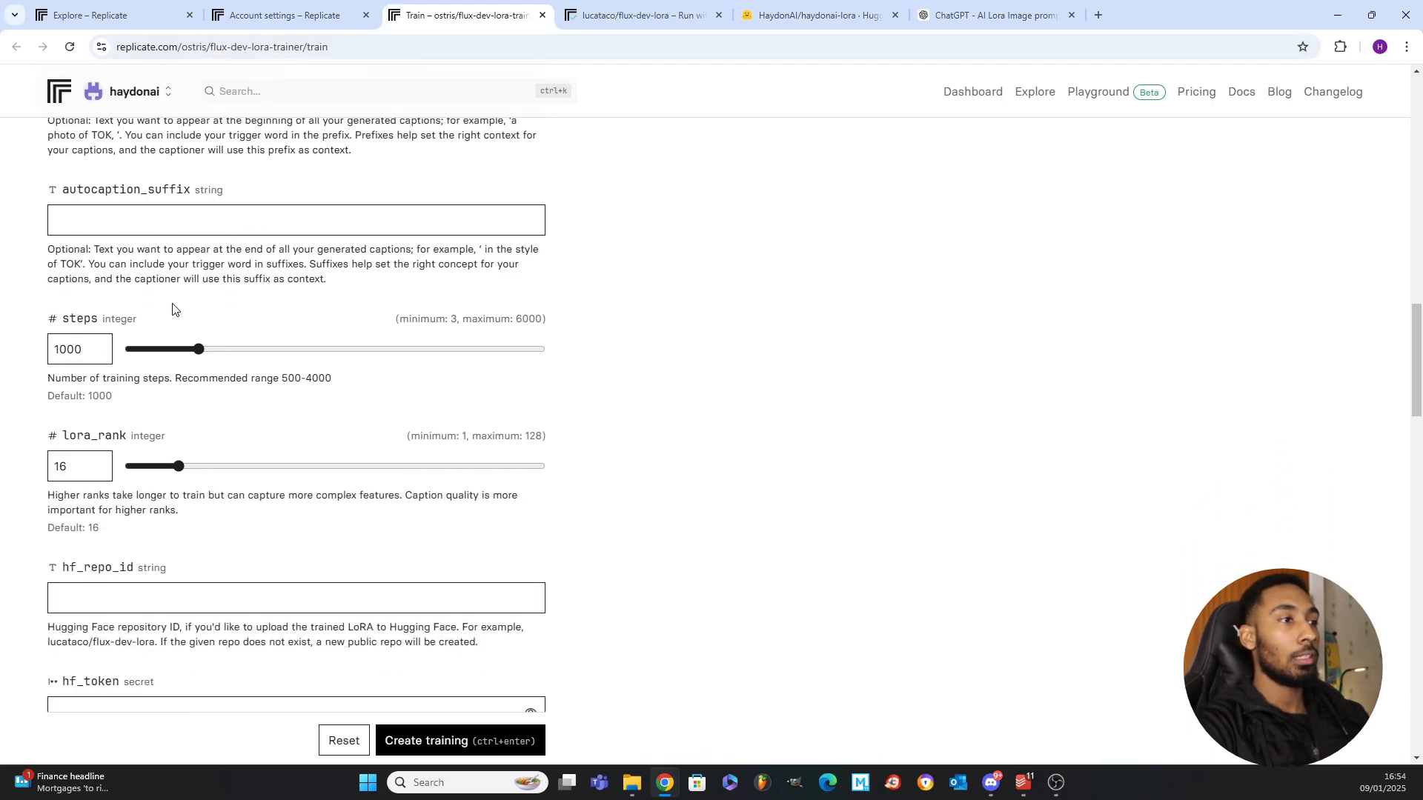
scroll(182, 306, down, 3)
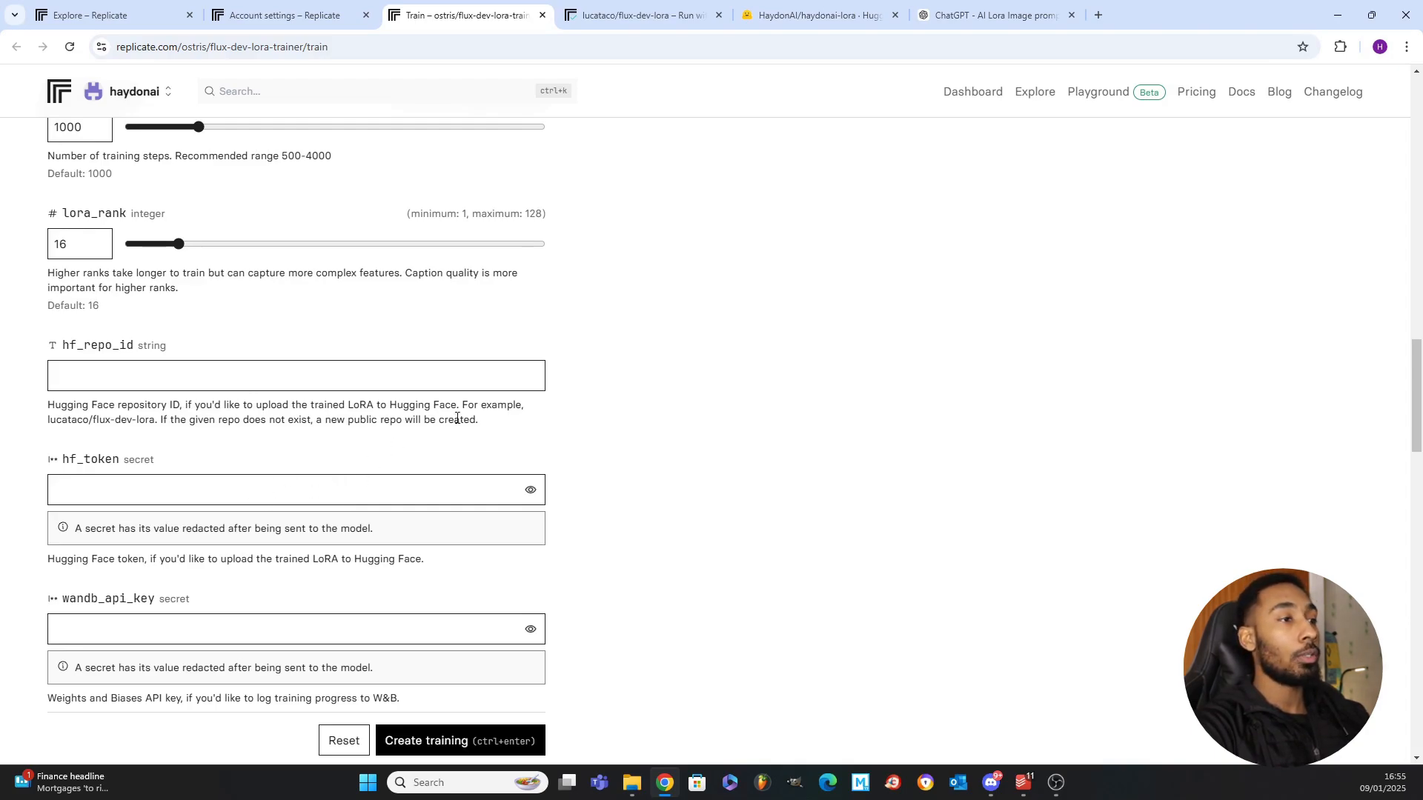
Switch to Hugging Face and open the form for creating a new fine-grained access token in the account settings.
click(790, 10)
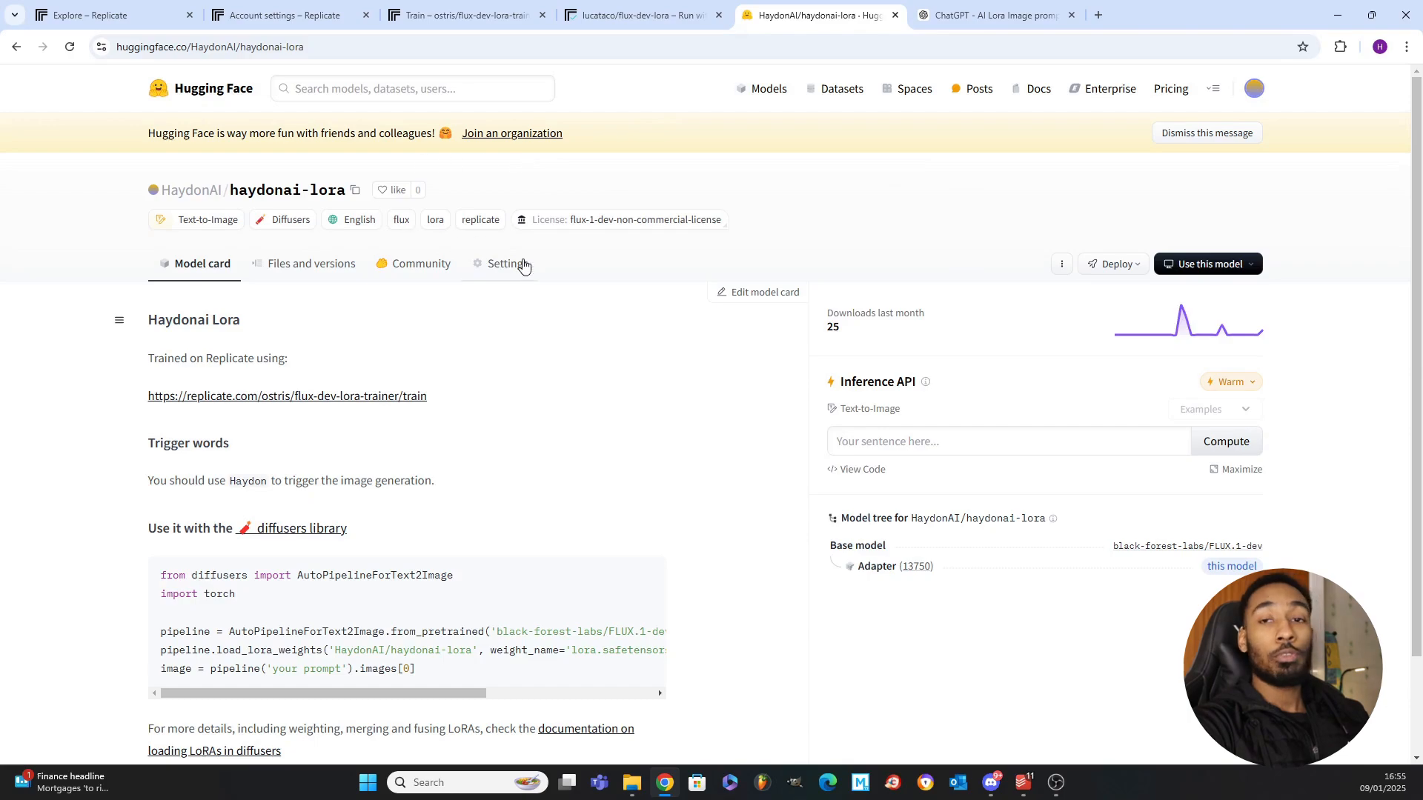
click(1251, 92)
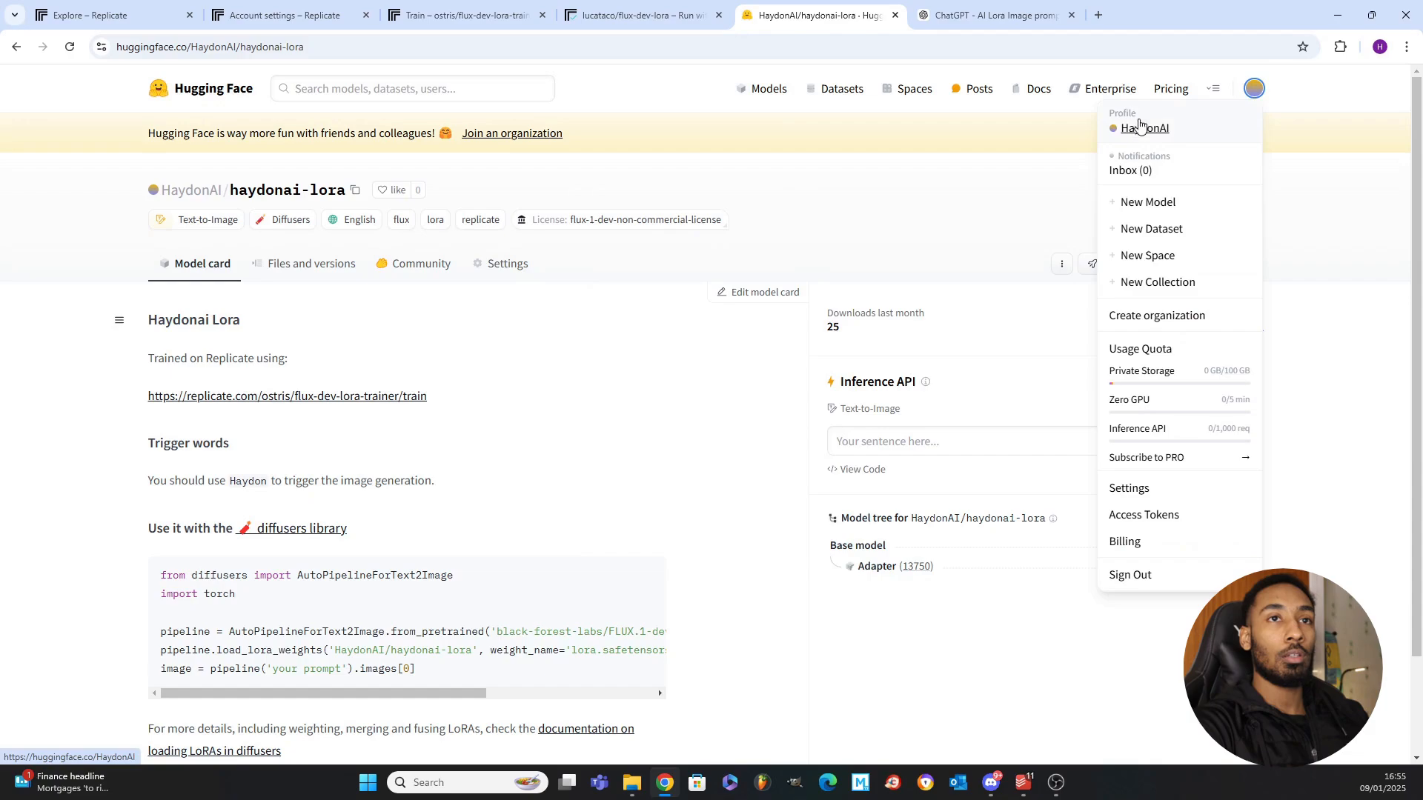
click(1143, 514)
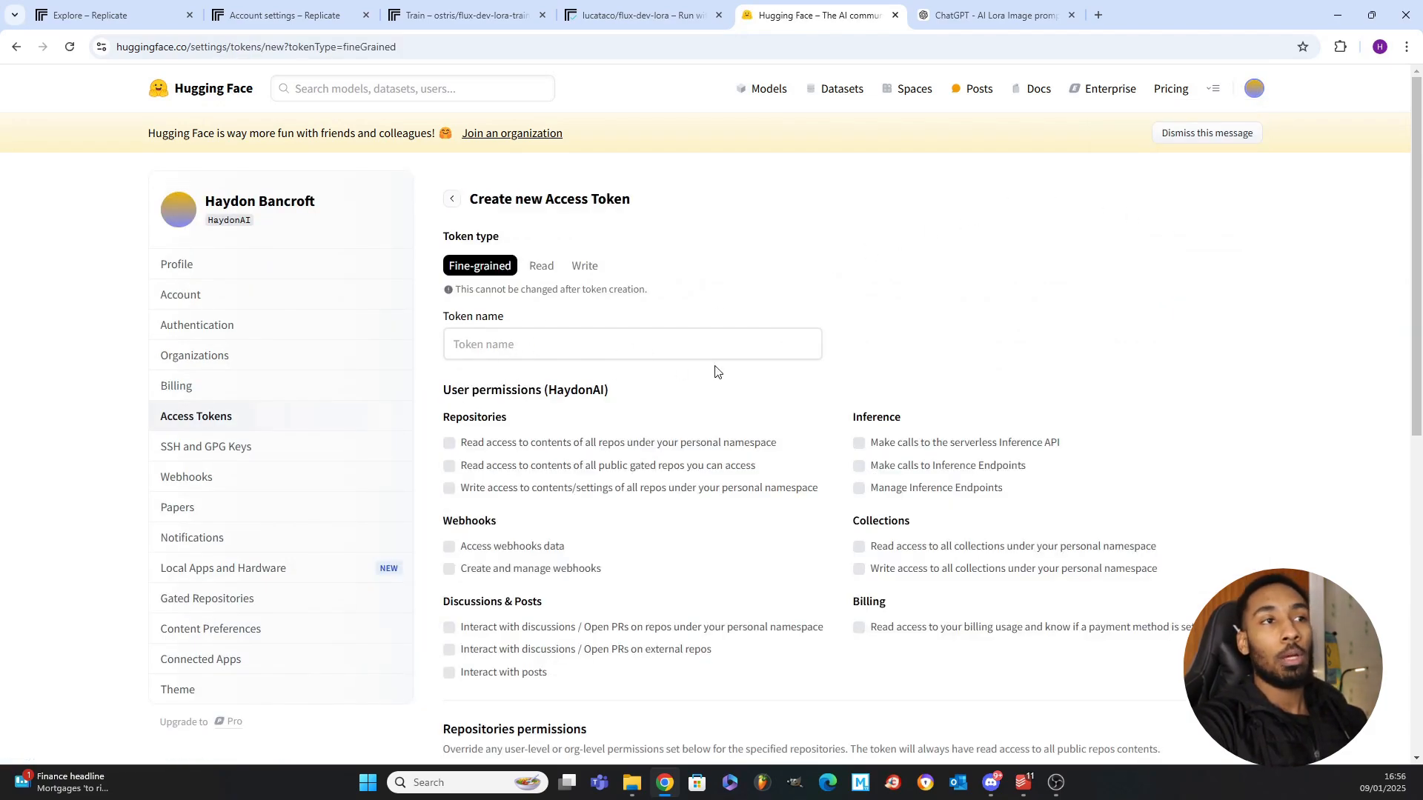
scroll(716, 371, down, 3)
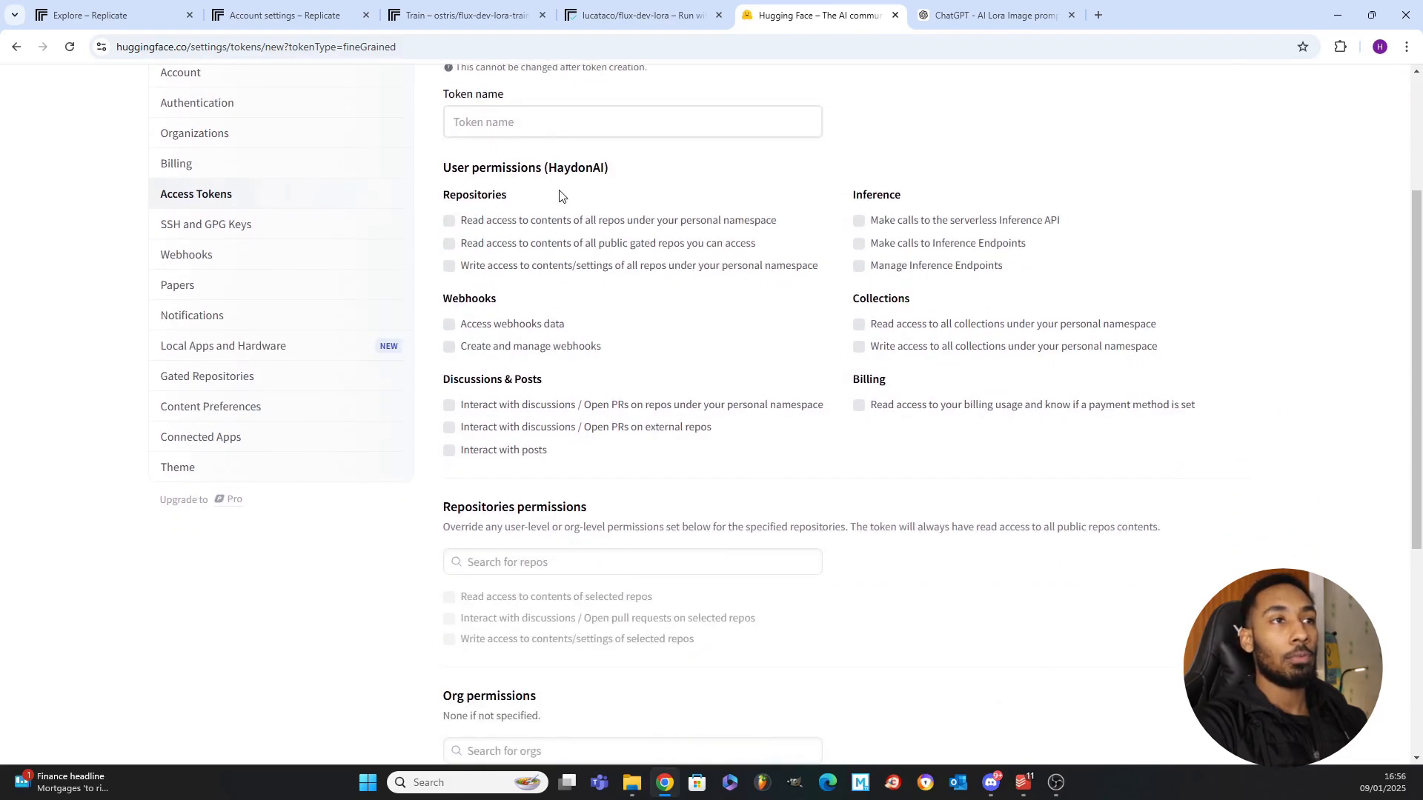
Grant the token read/write access to personal repos, gated repo reading, serverless inference calls, inference endpoint management, and collection write access.
click(449, 220)
click(449, 244)
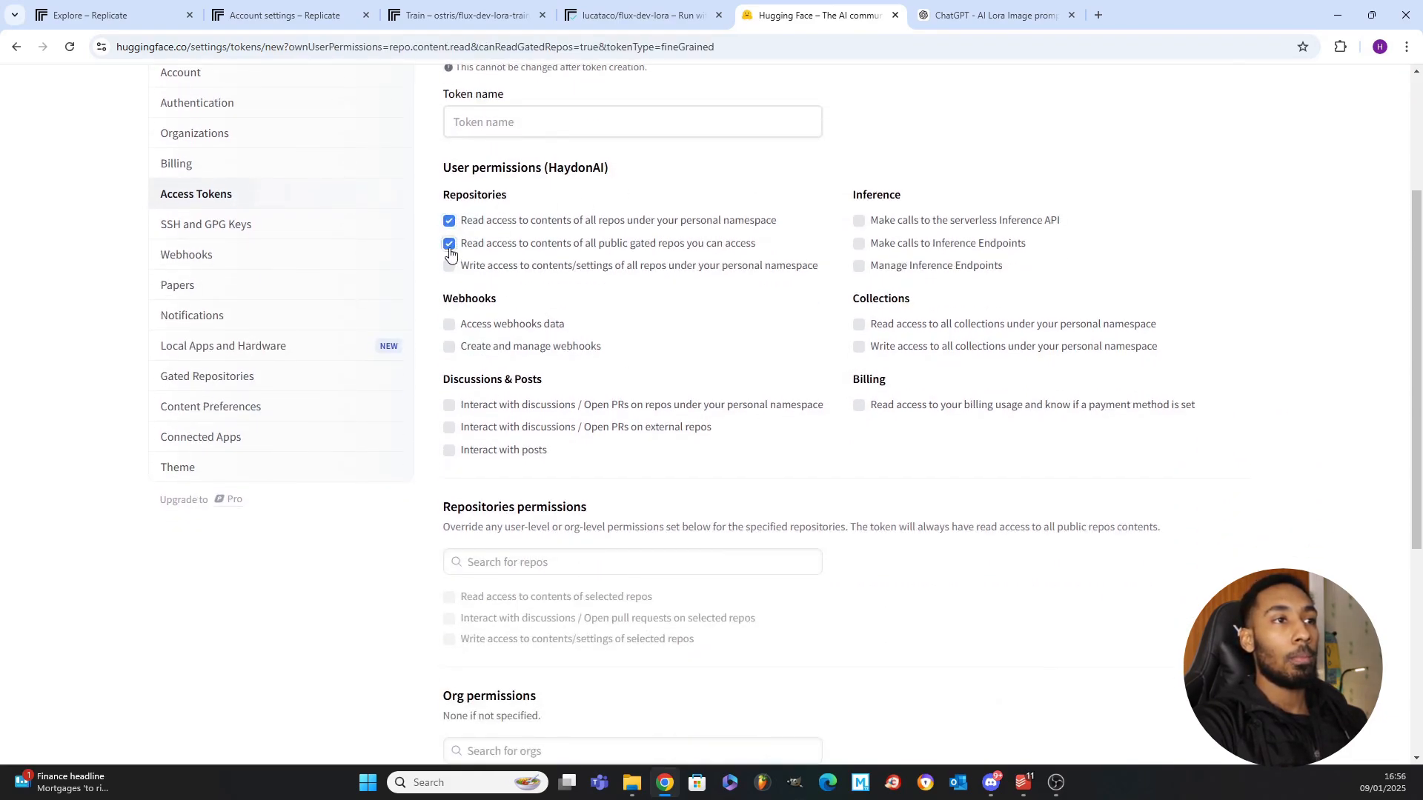
click(449, 265)
click(859, 221)
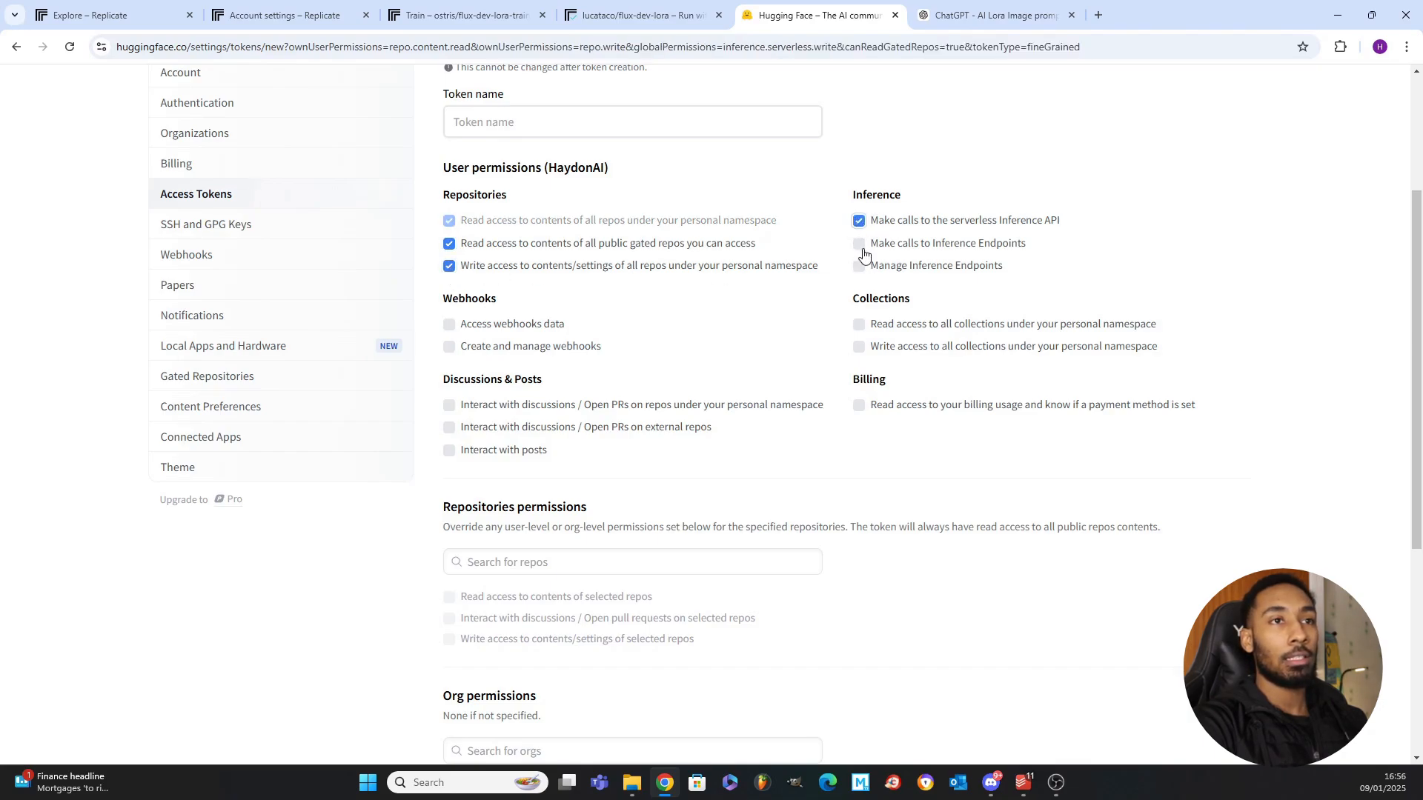
click(859, 266)
click(859, 367)
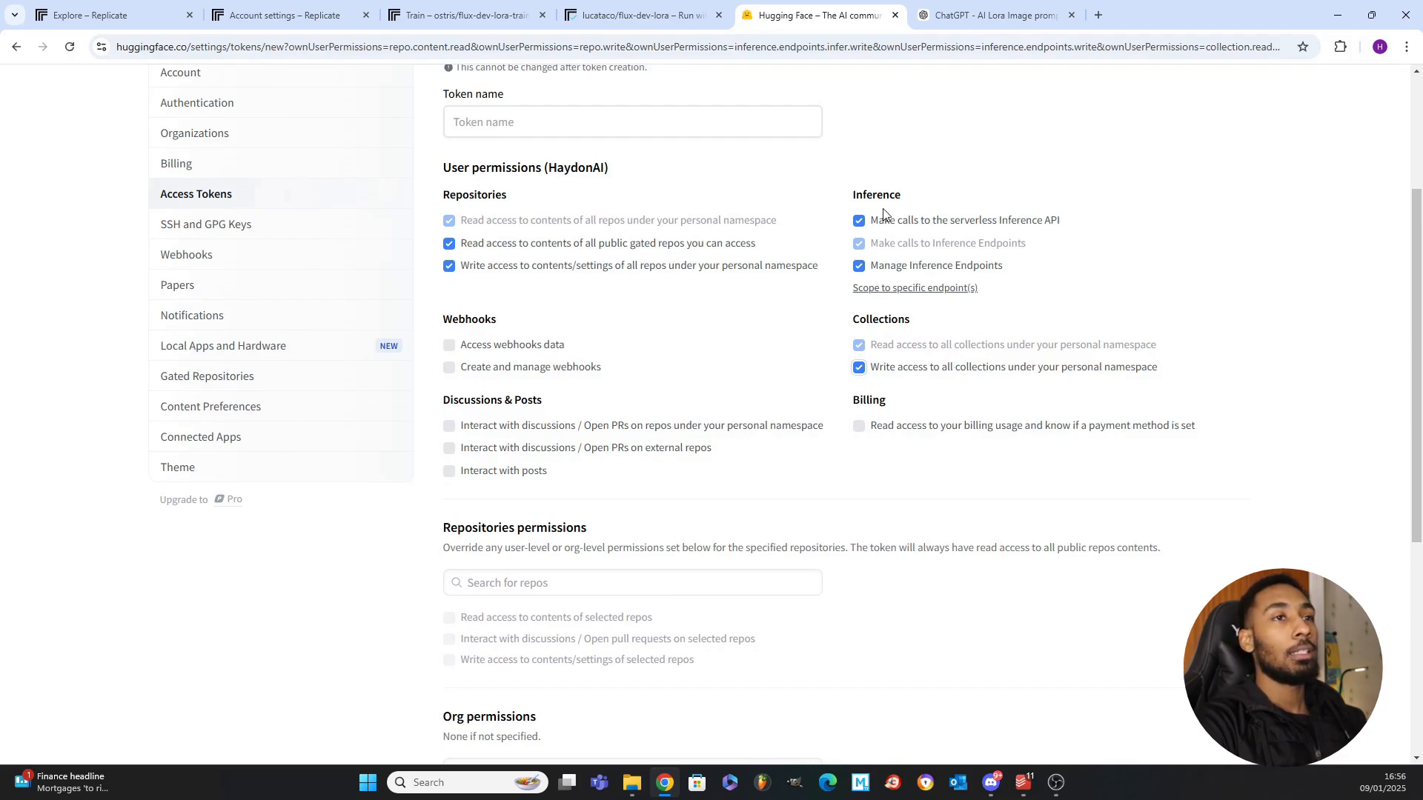
scroll(724, 460, down, 5)
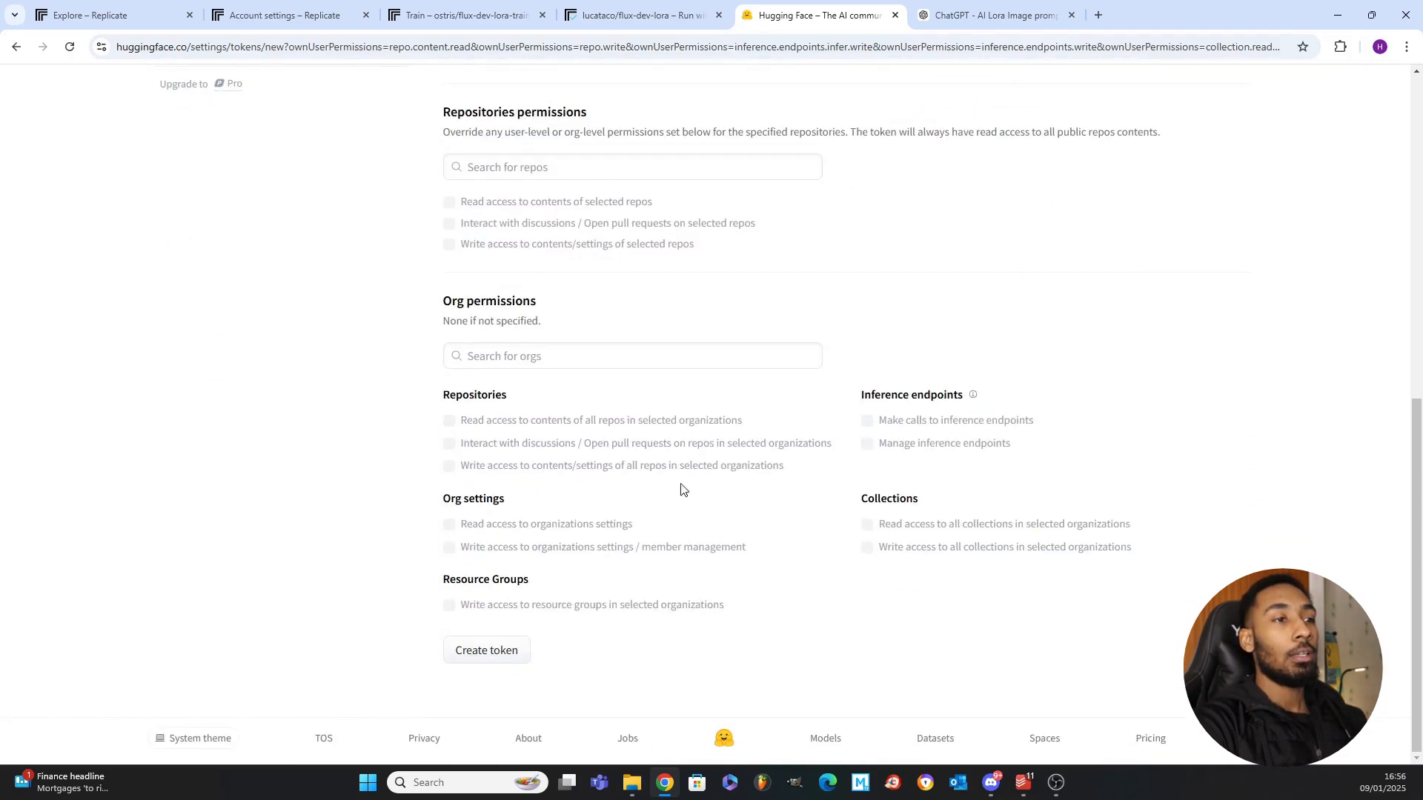
scroll(673, 476, up, 9)
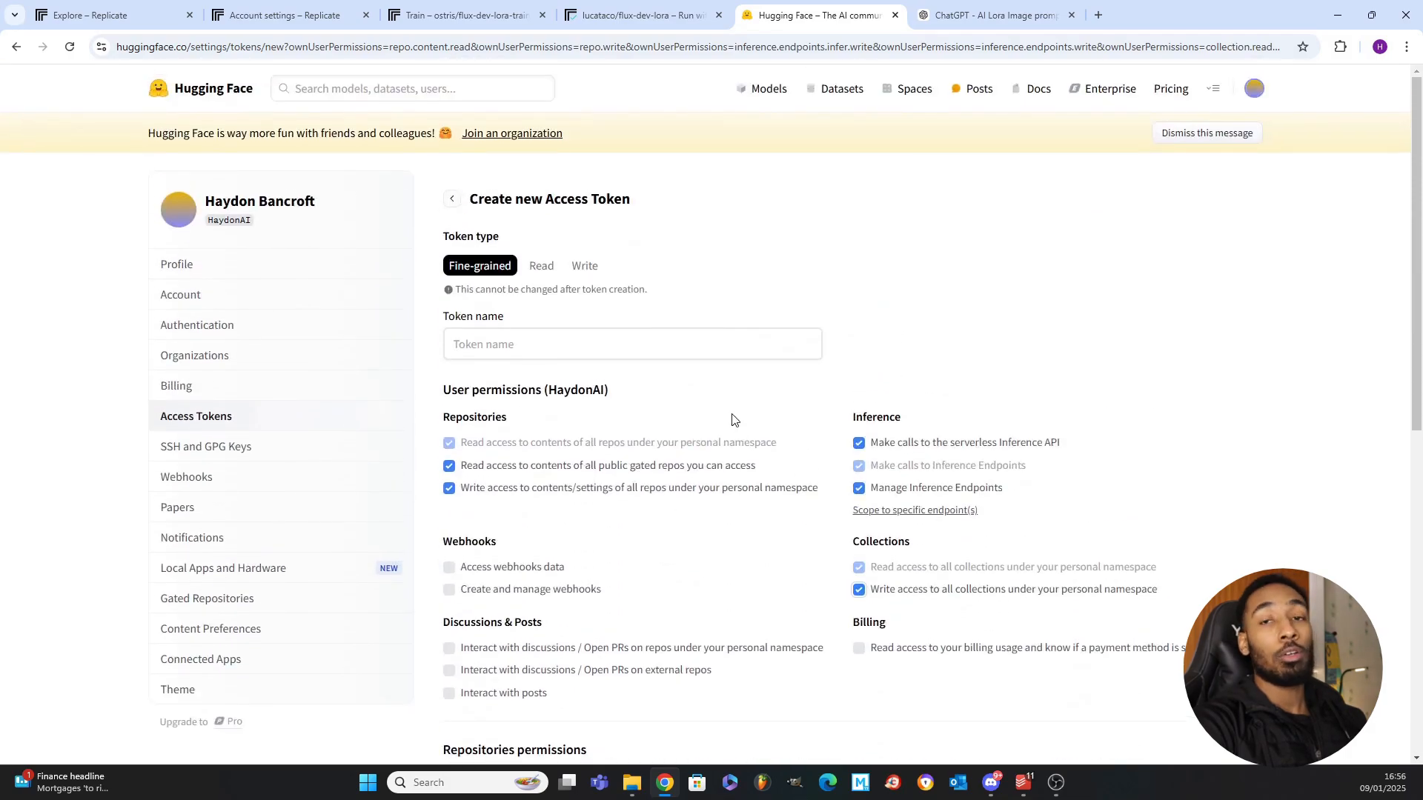
Check the hf_token field in the Replicate training form and return to the Hugging Face access token page.
click(469, 10)
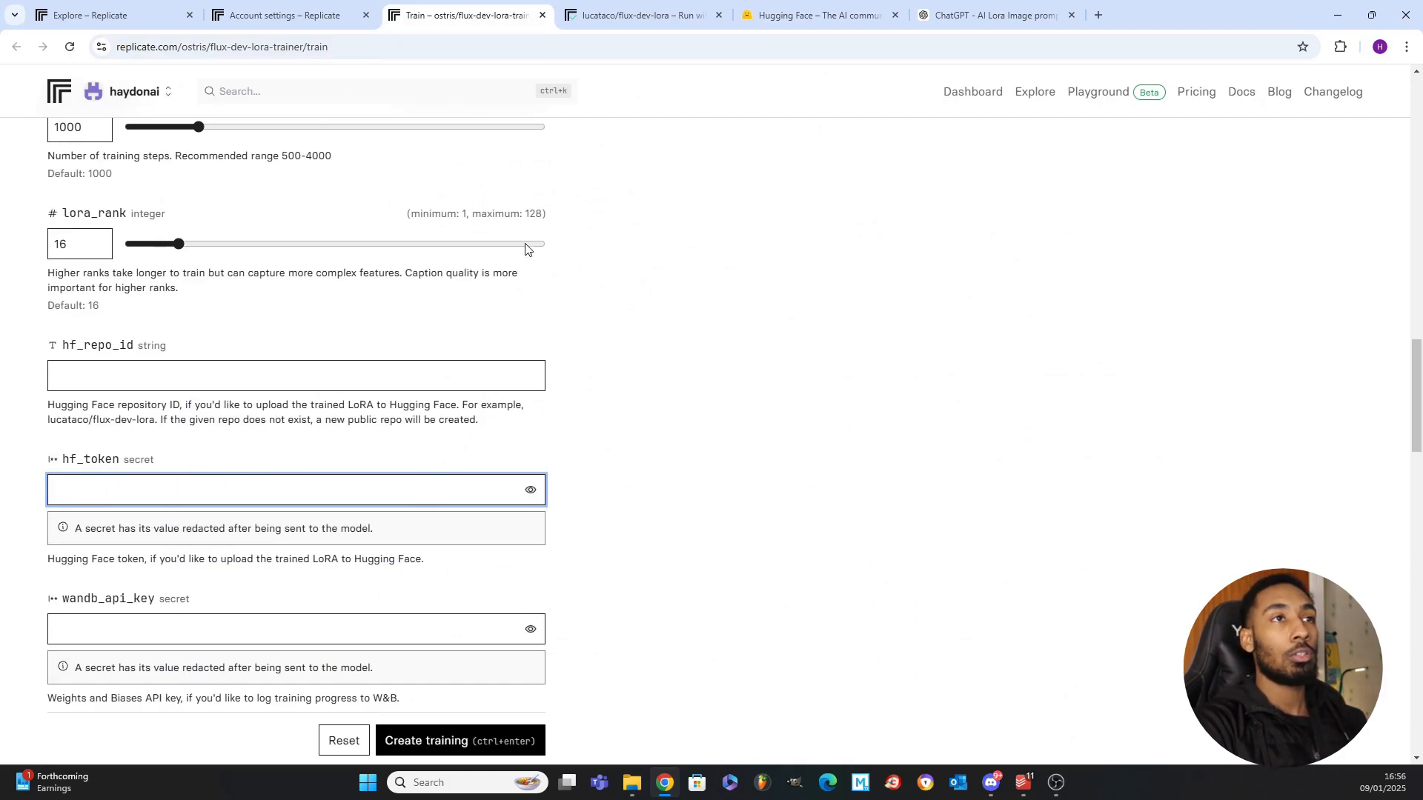
click(637, 14)
click(815, 15)
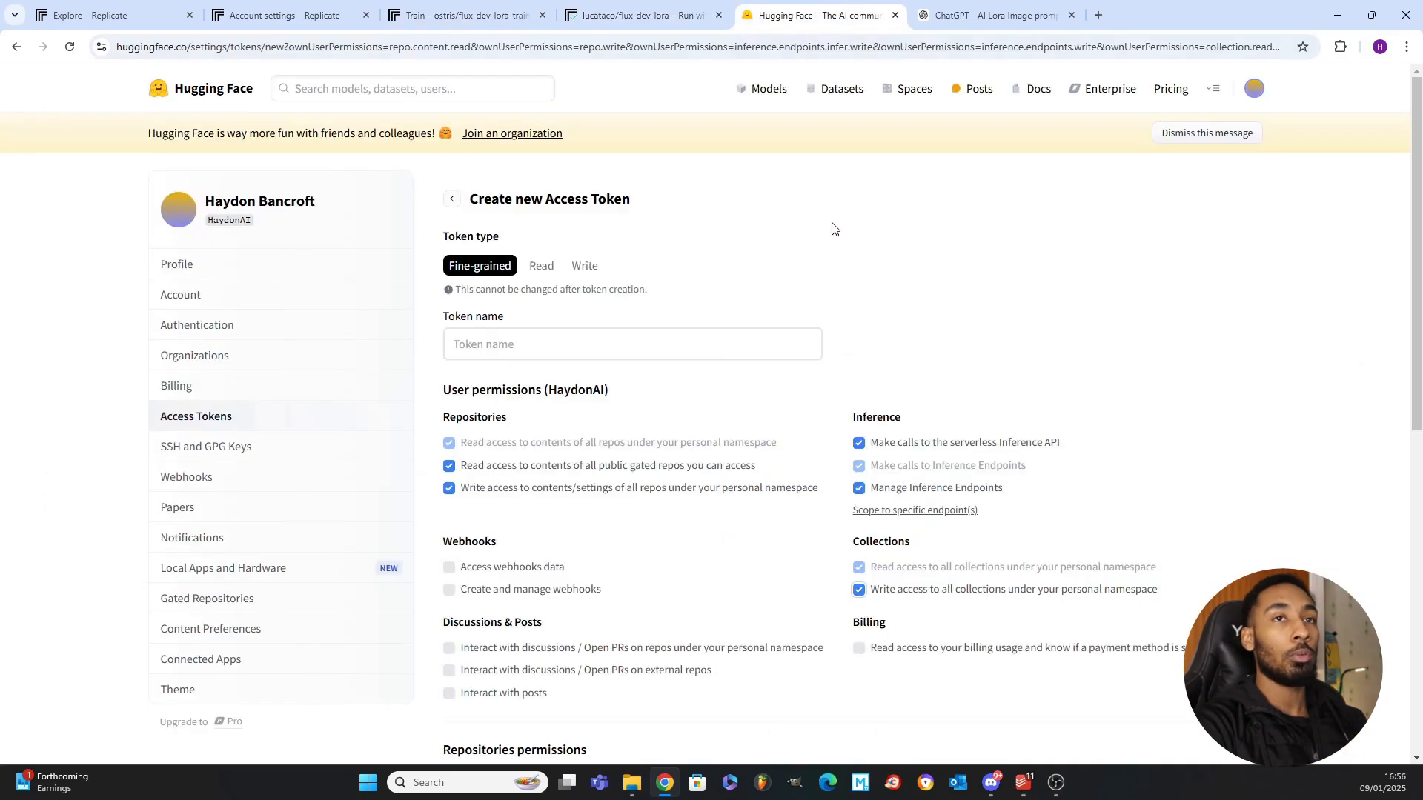
Open Hugging Face's new model repository form and examine its owner, model name, license and visibility fields.
click(1254, 89)
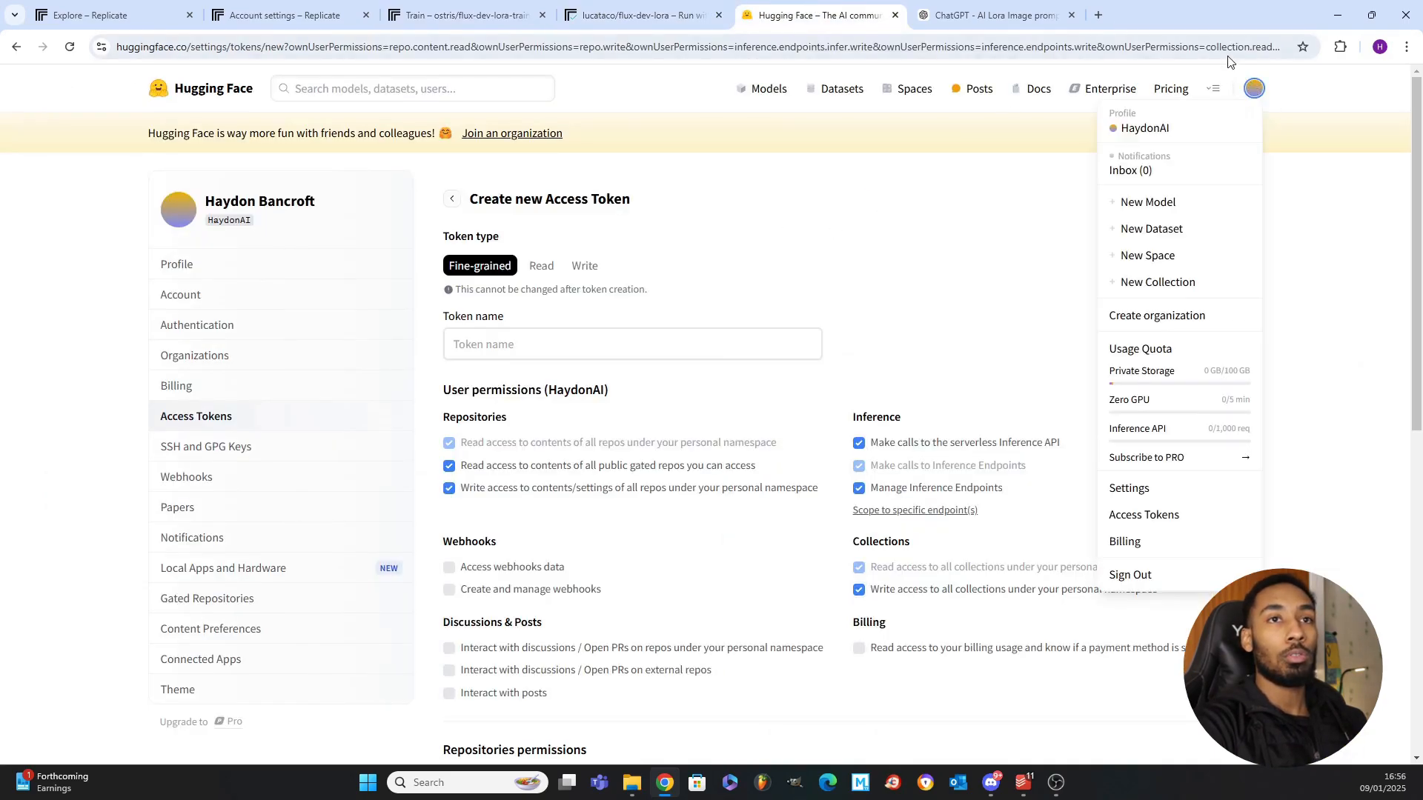
click(1248, 92)
click(1247, 91)
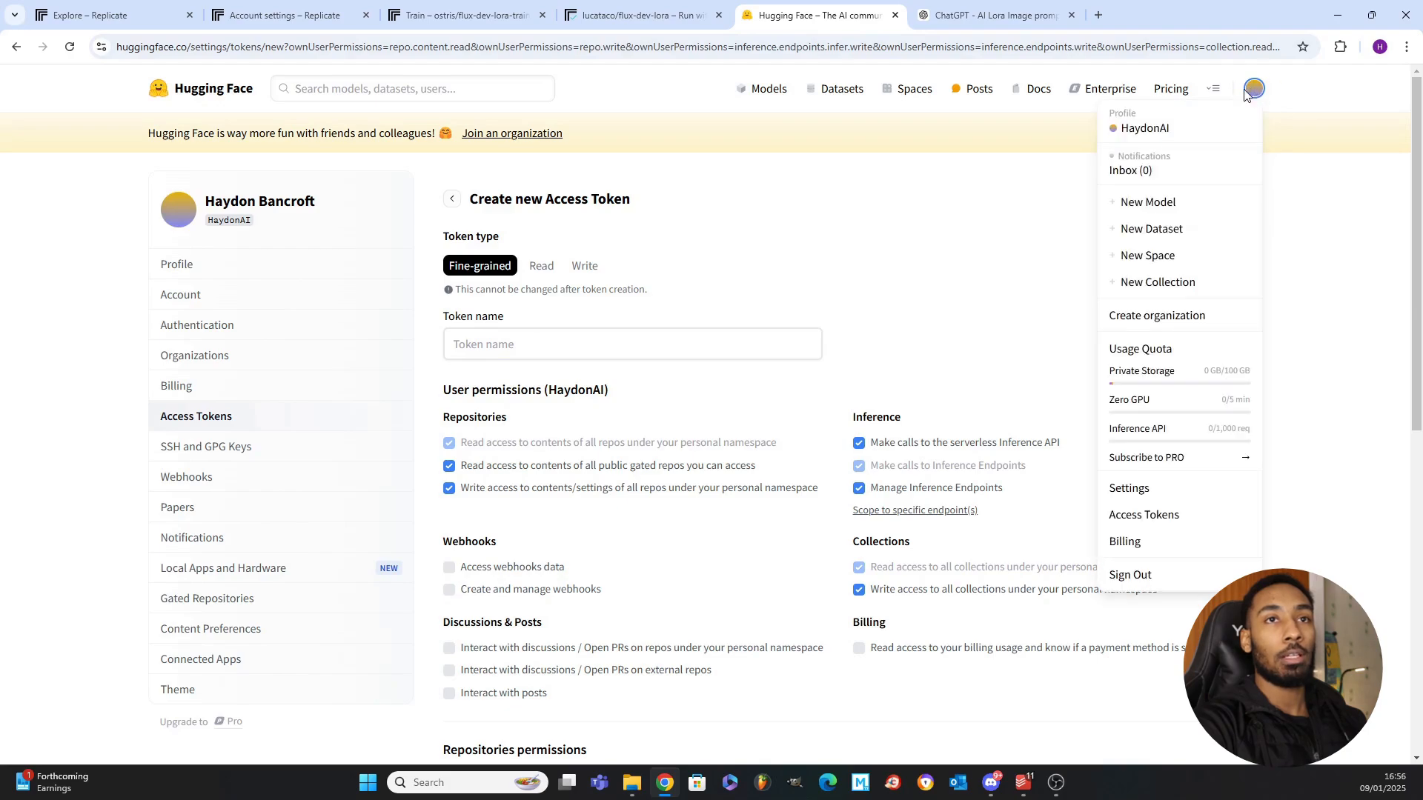
click(1148, 204)
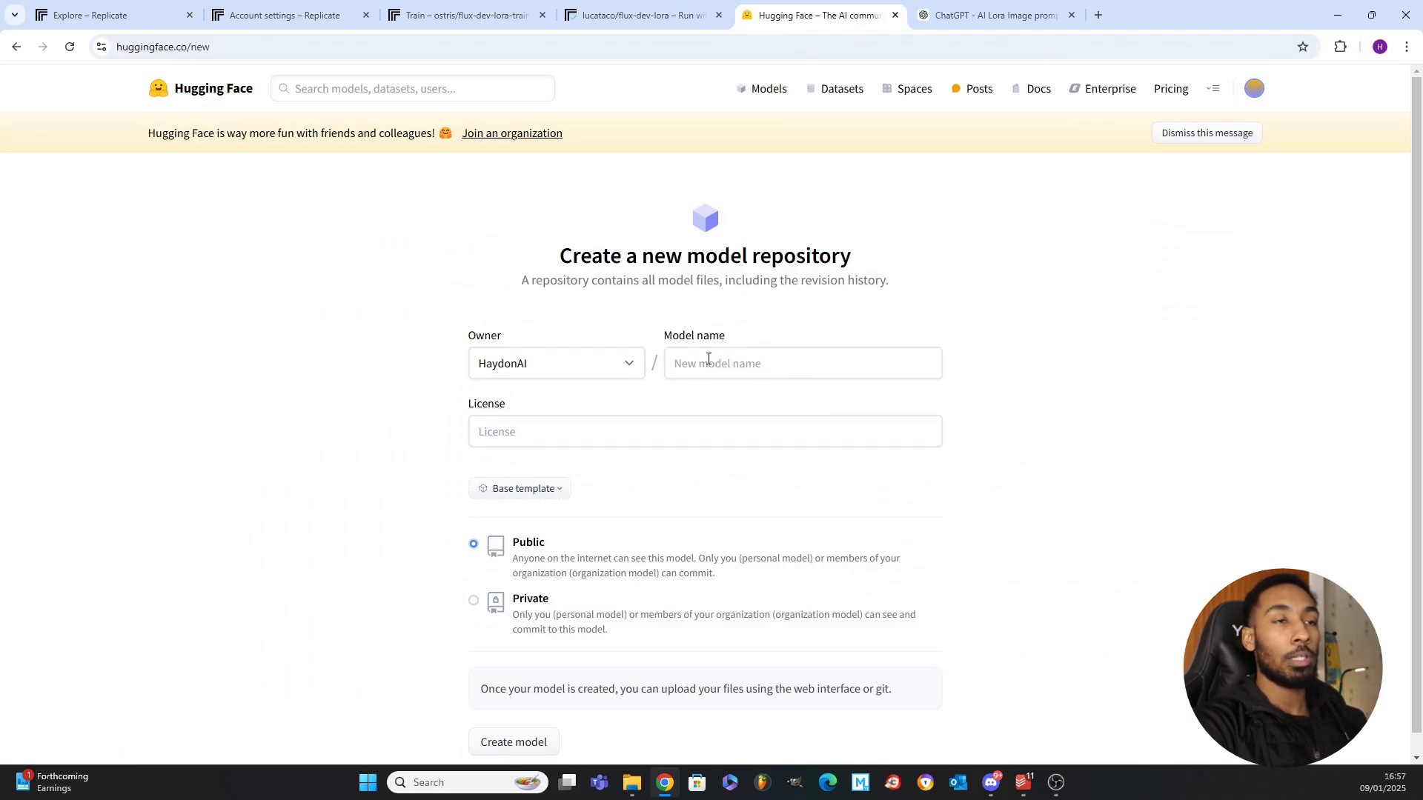
scroll(662, 410, down, 1)
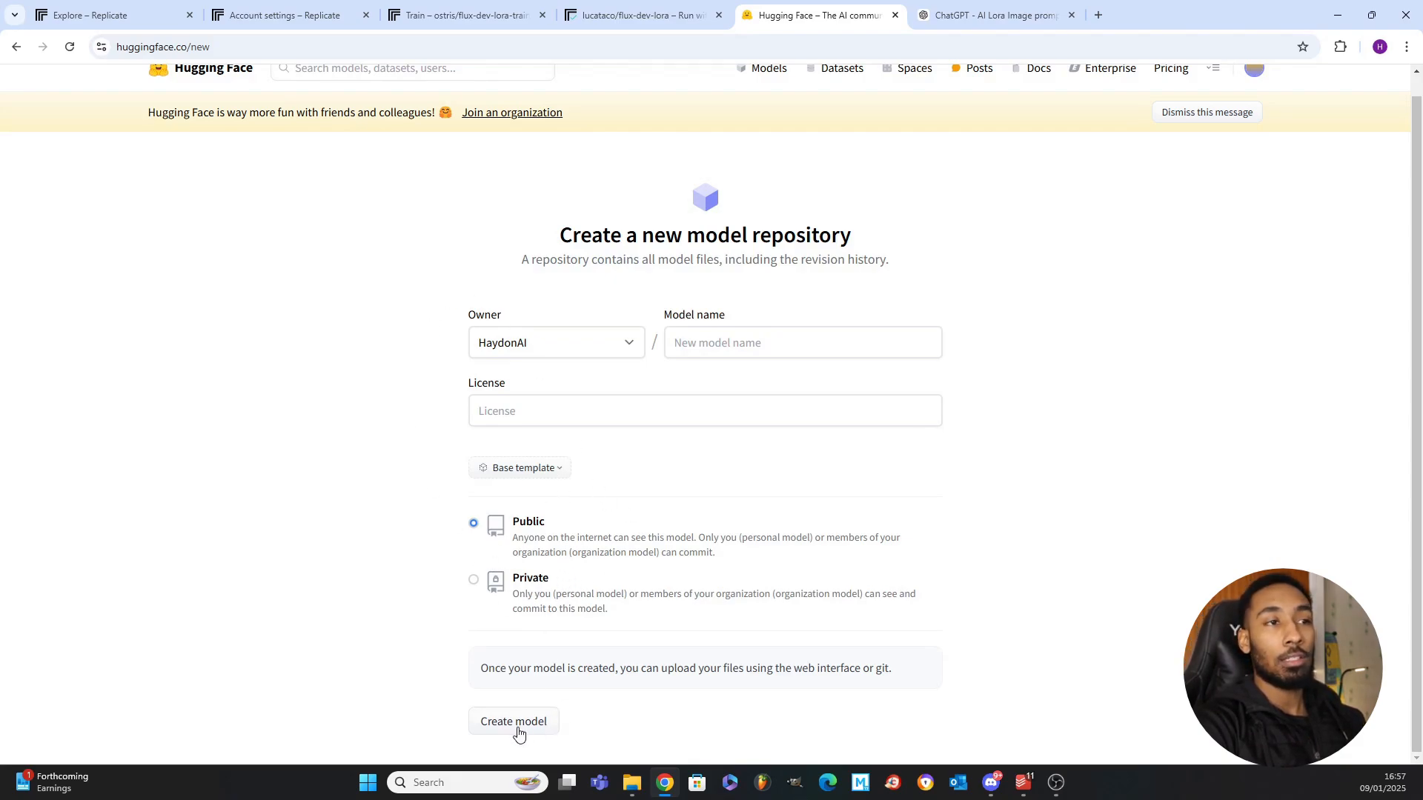
scroll(1276, 149, up, 1)
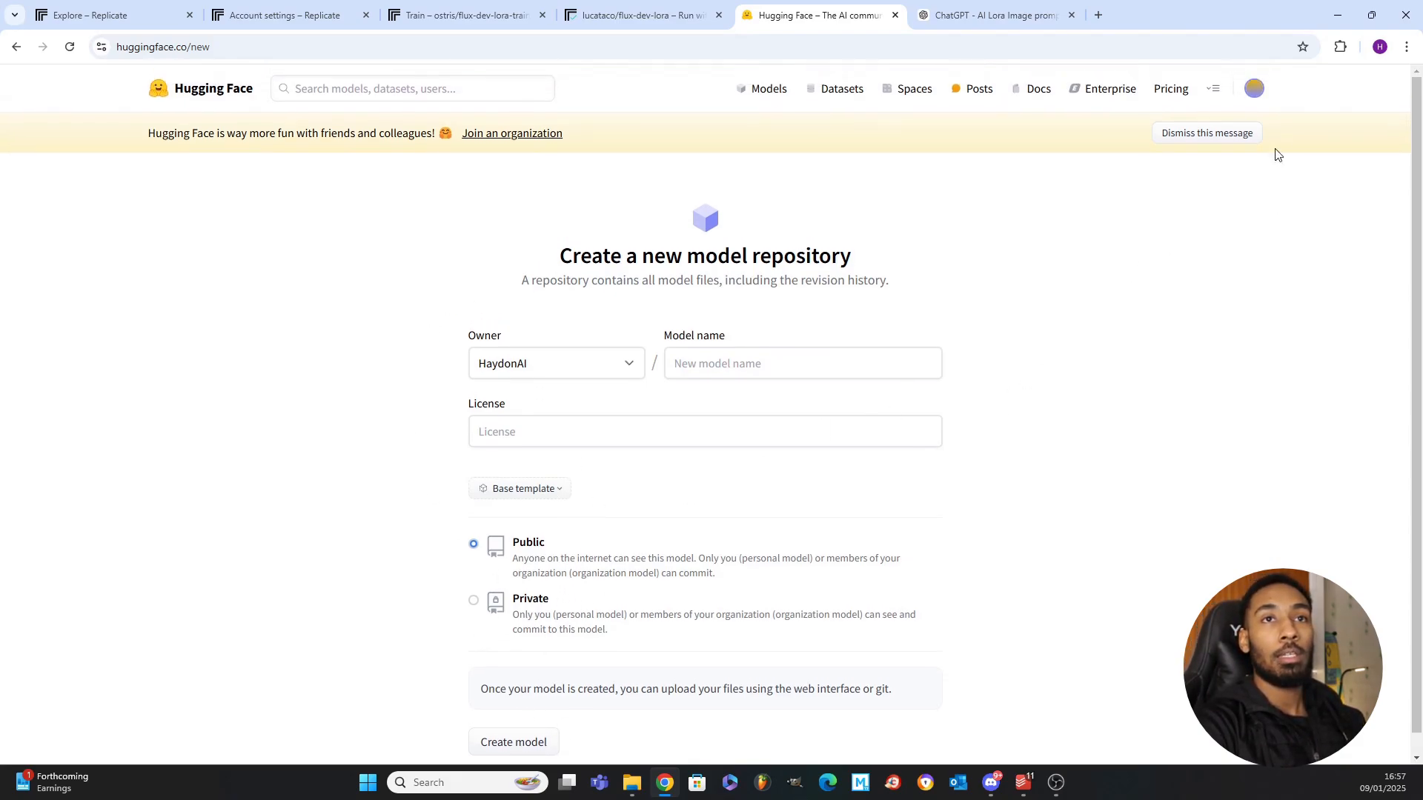
scroll(771, 429, down, 1)
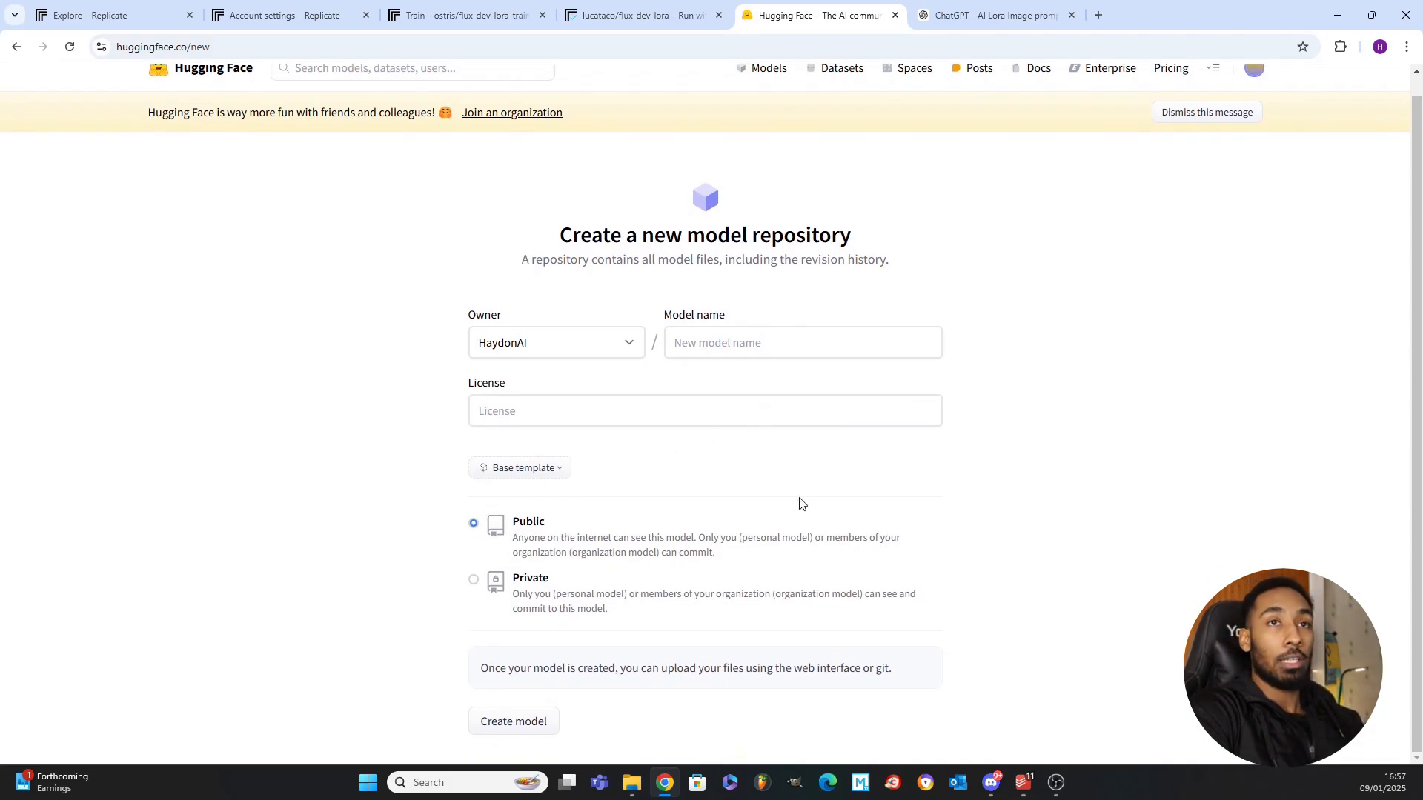
scroll(1243, 97, up, 1)
Open the existing LoRA model from the Hugging Face profile and copy its repository ID.
click(1254, 88)
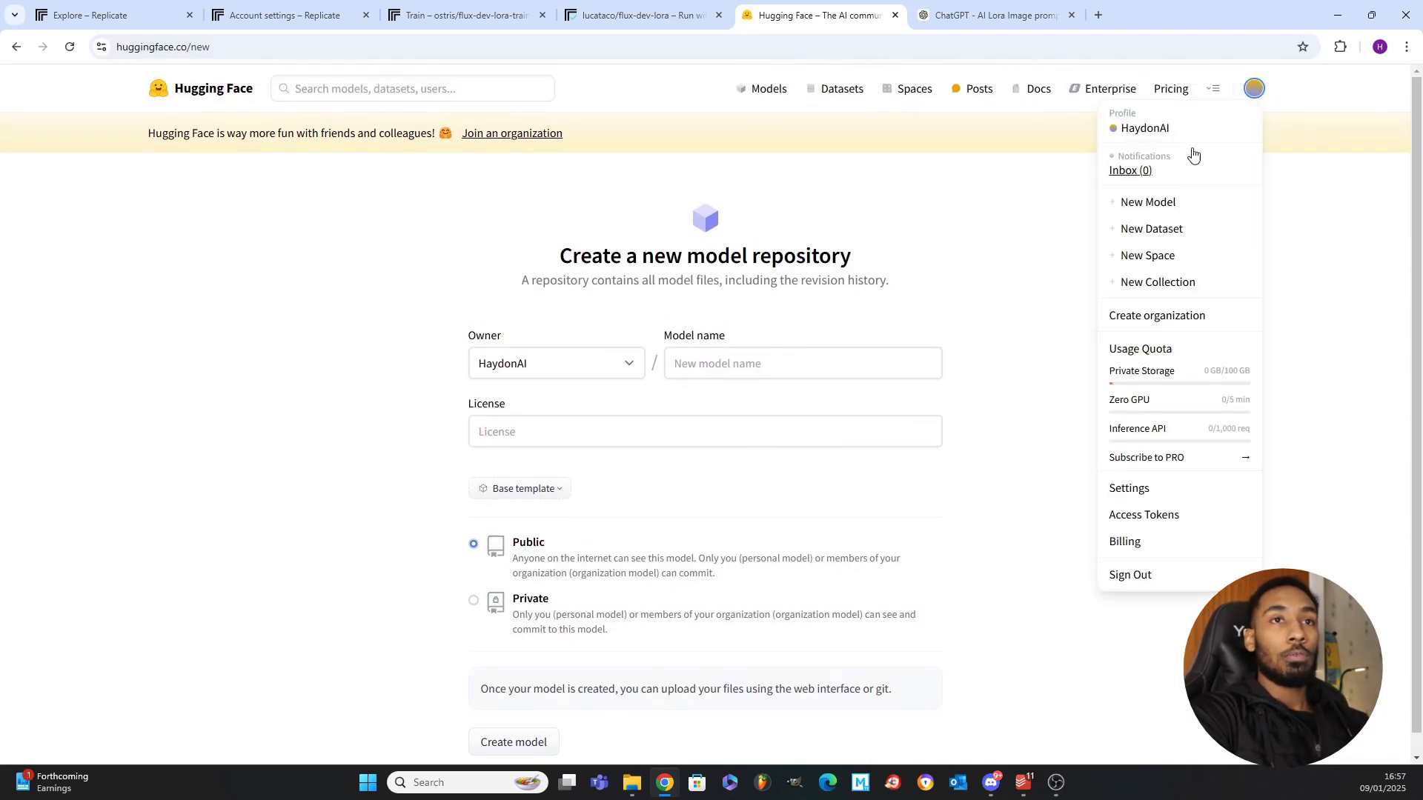
click(1147, 128)
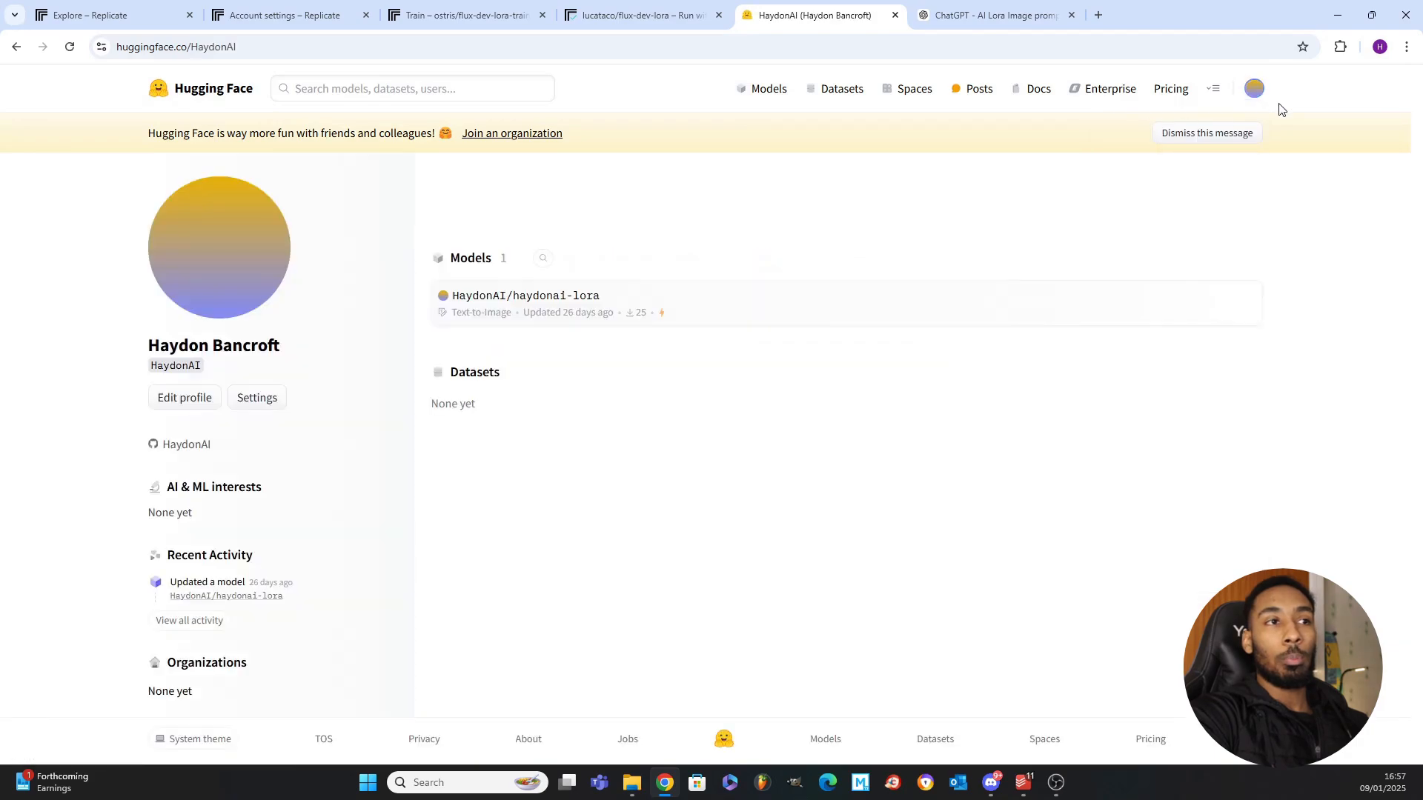
click(554, 300)
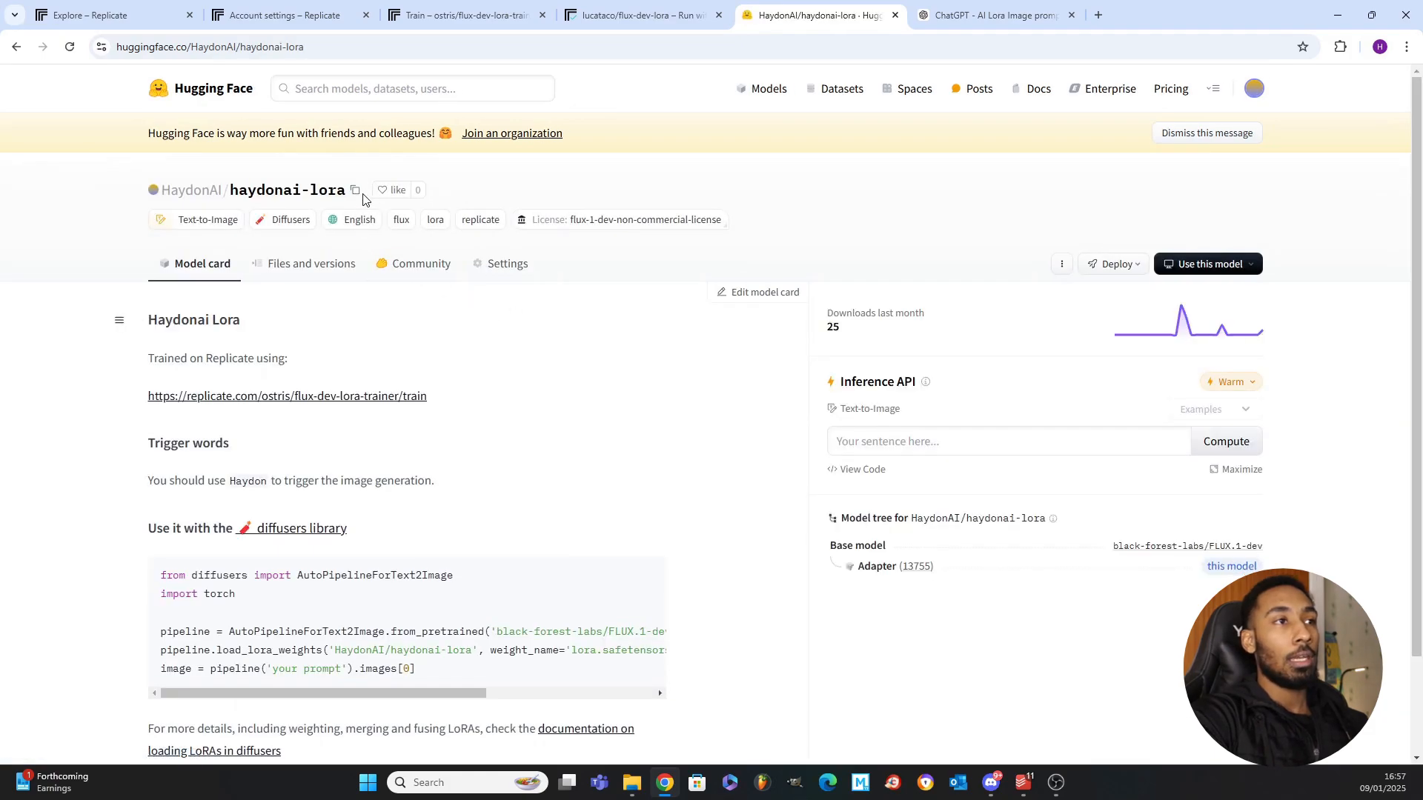
click(355, 191)
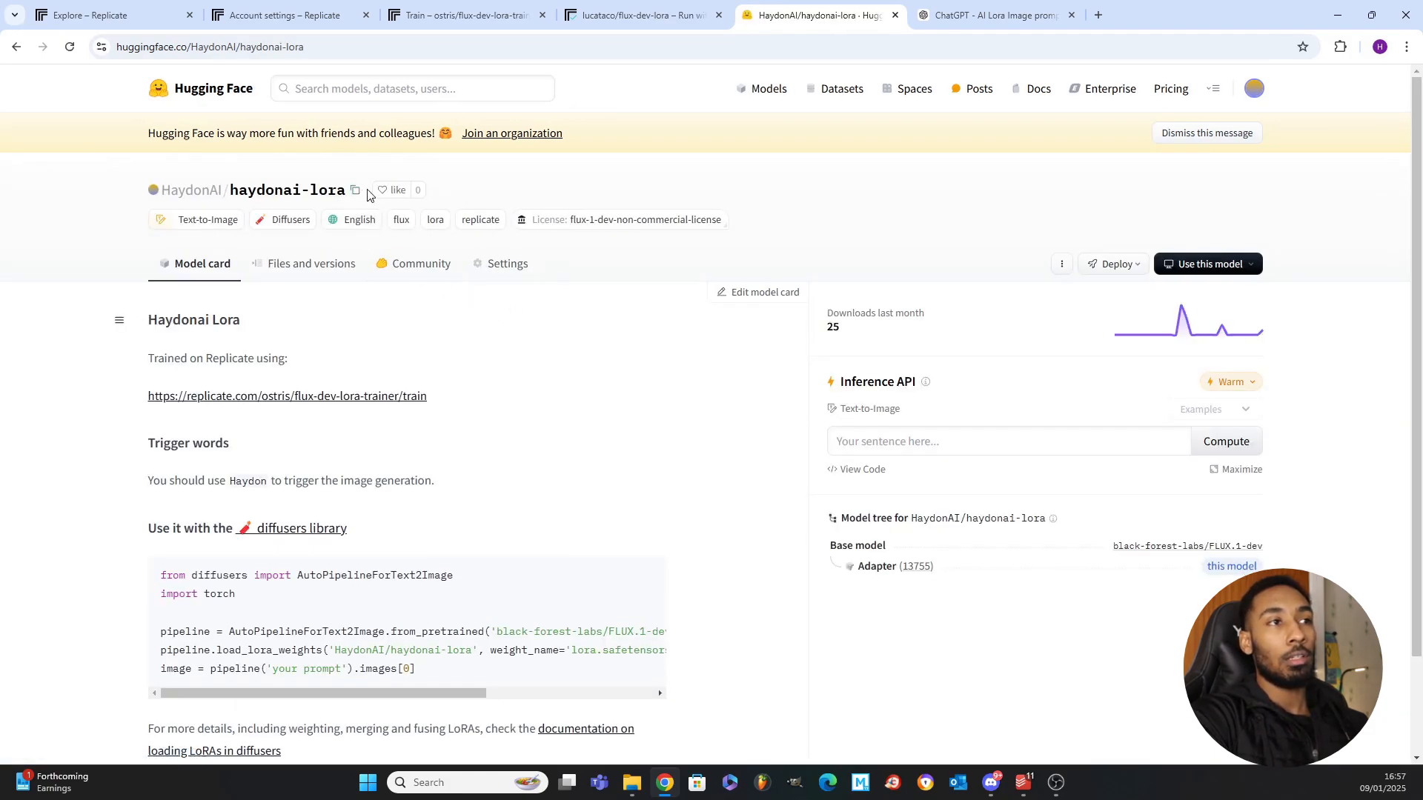
Paste the copied repository ID into the hf_repo_id field of the Replicate training form.
click(463, 14)
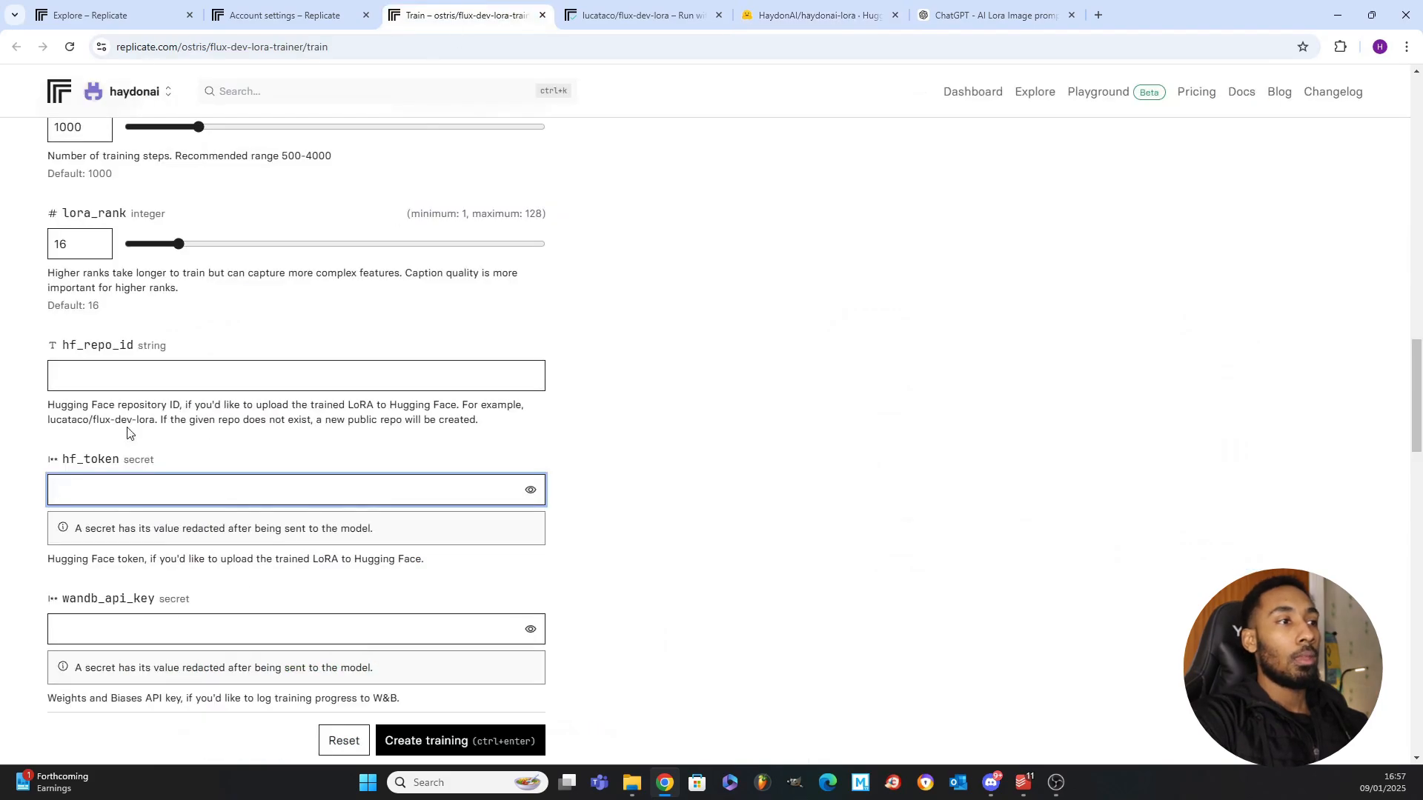
click(127, 374)
right_click(127, 376)
click(160, 520)
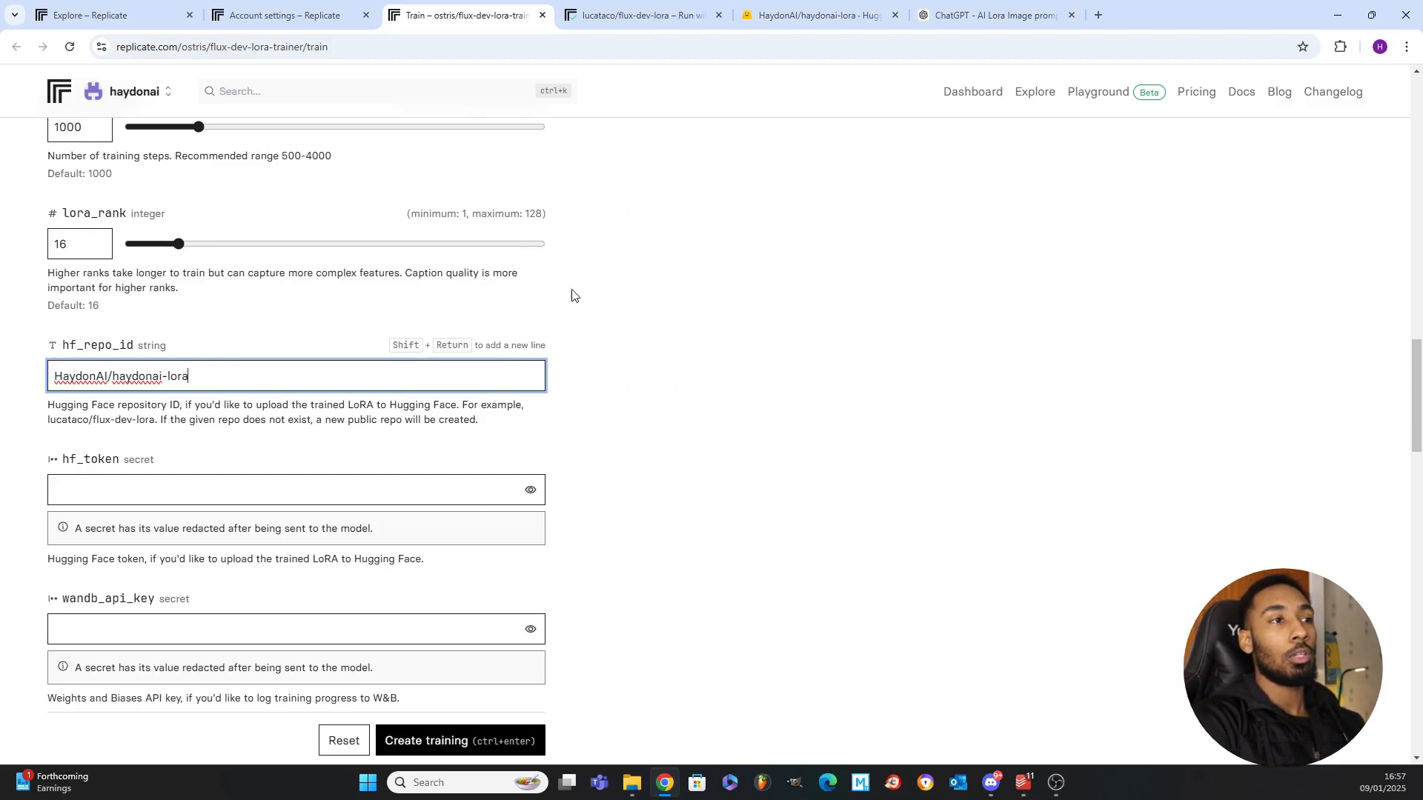
click(853, 11)
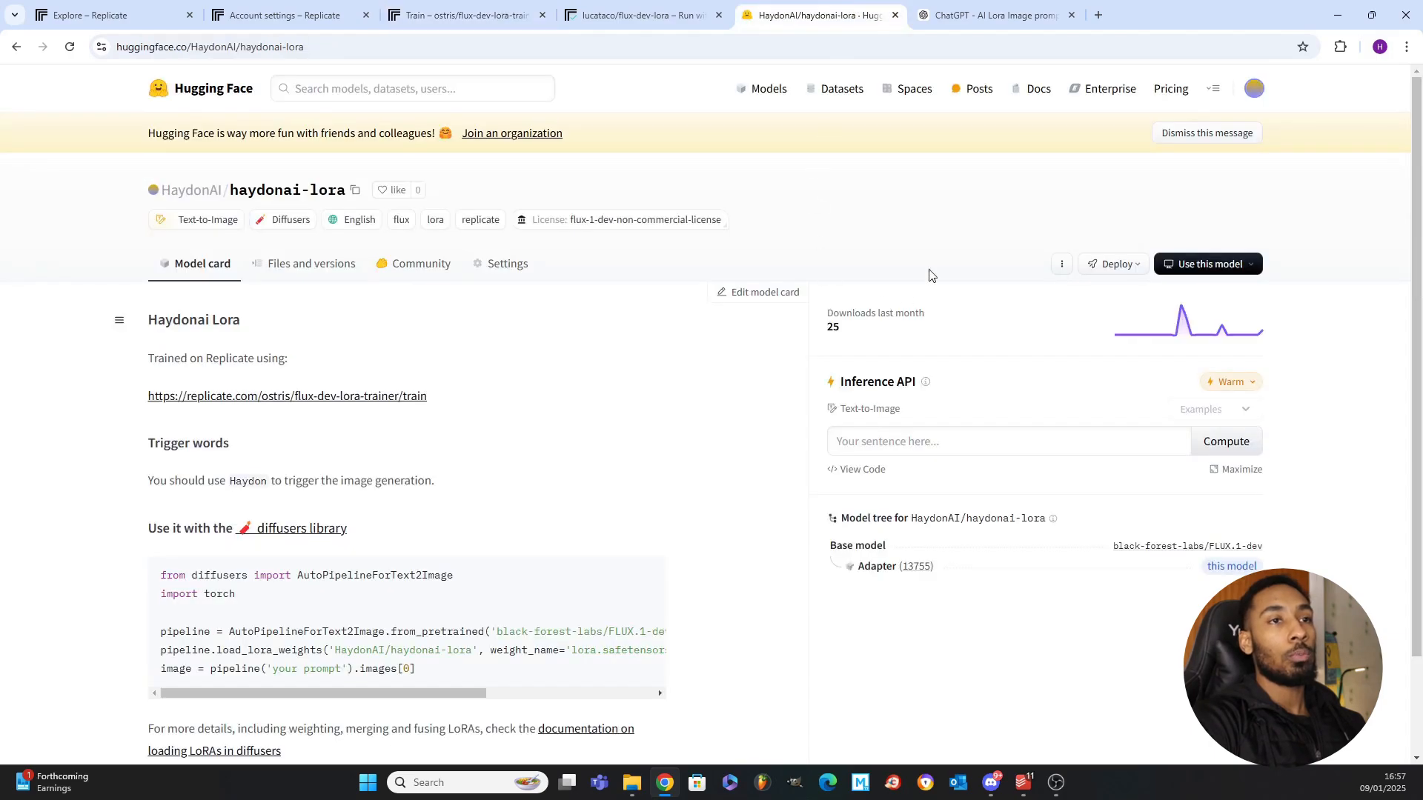
click(460, 14)
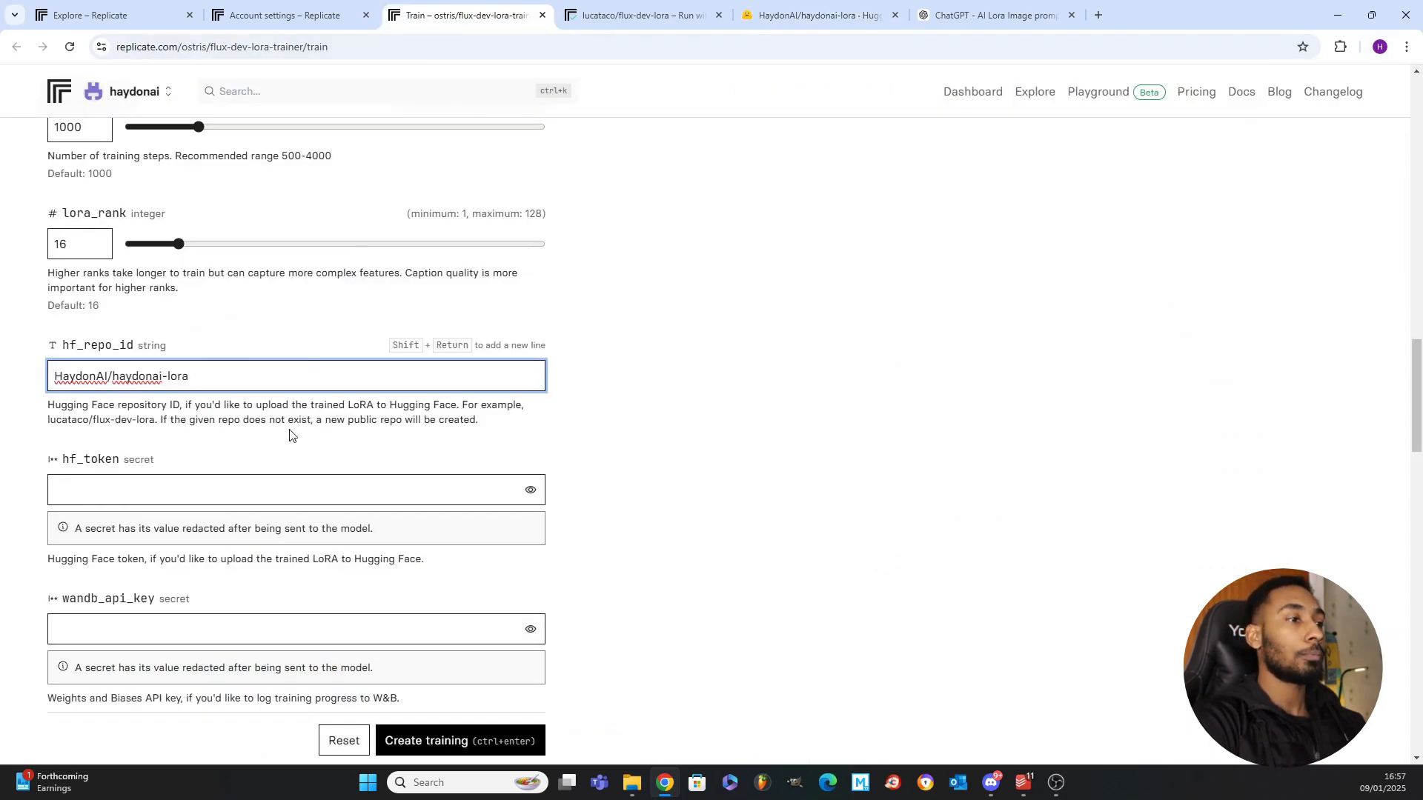
Review the remaining W&B and advanced training inputs, keep their defaults, and create the training.
scroll(290, 435, down, 2)
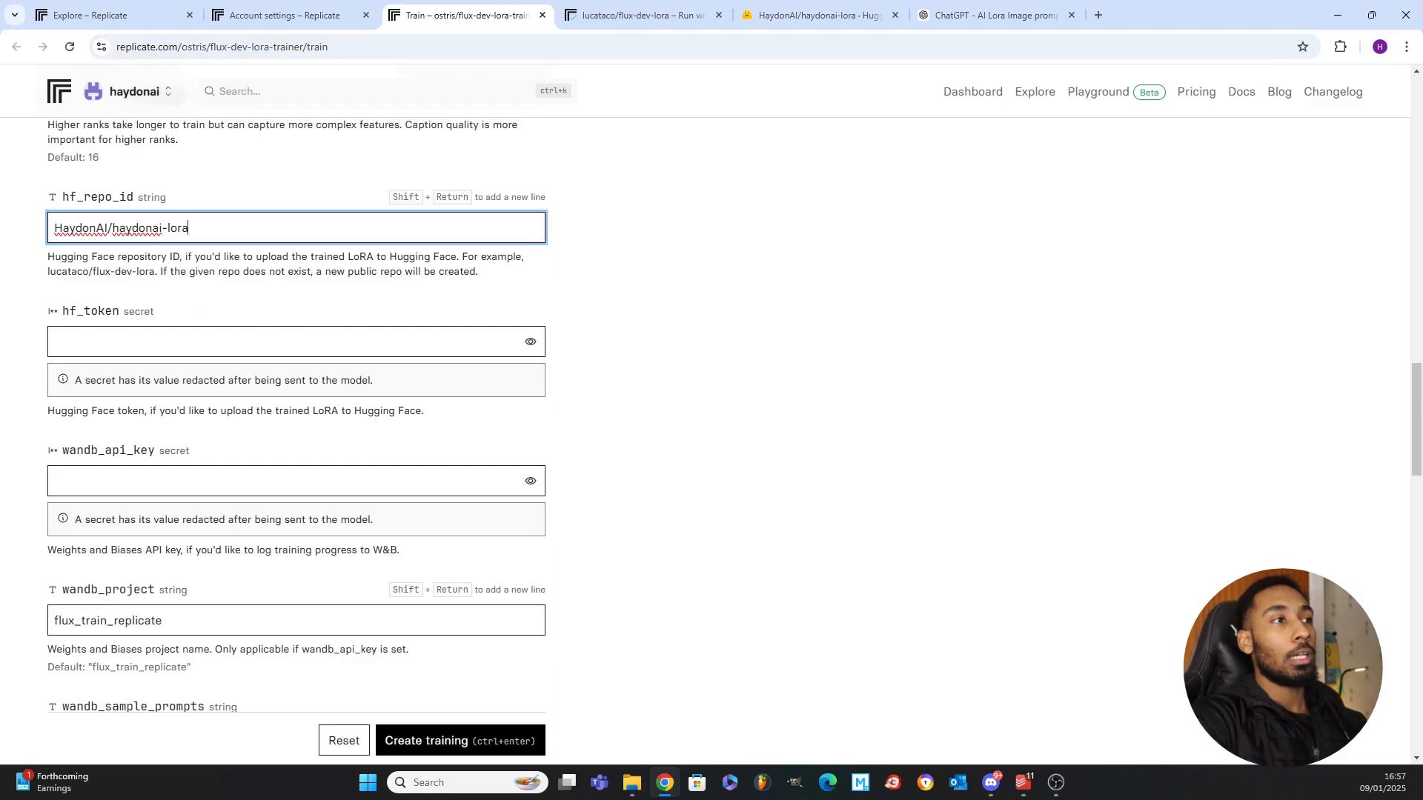
scroll(481, 297, down, 4)
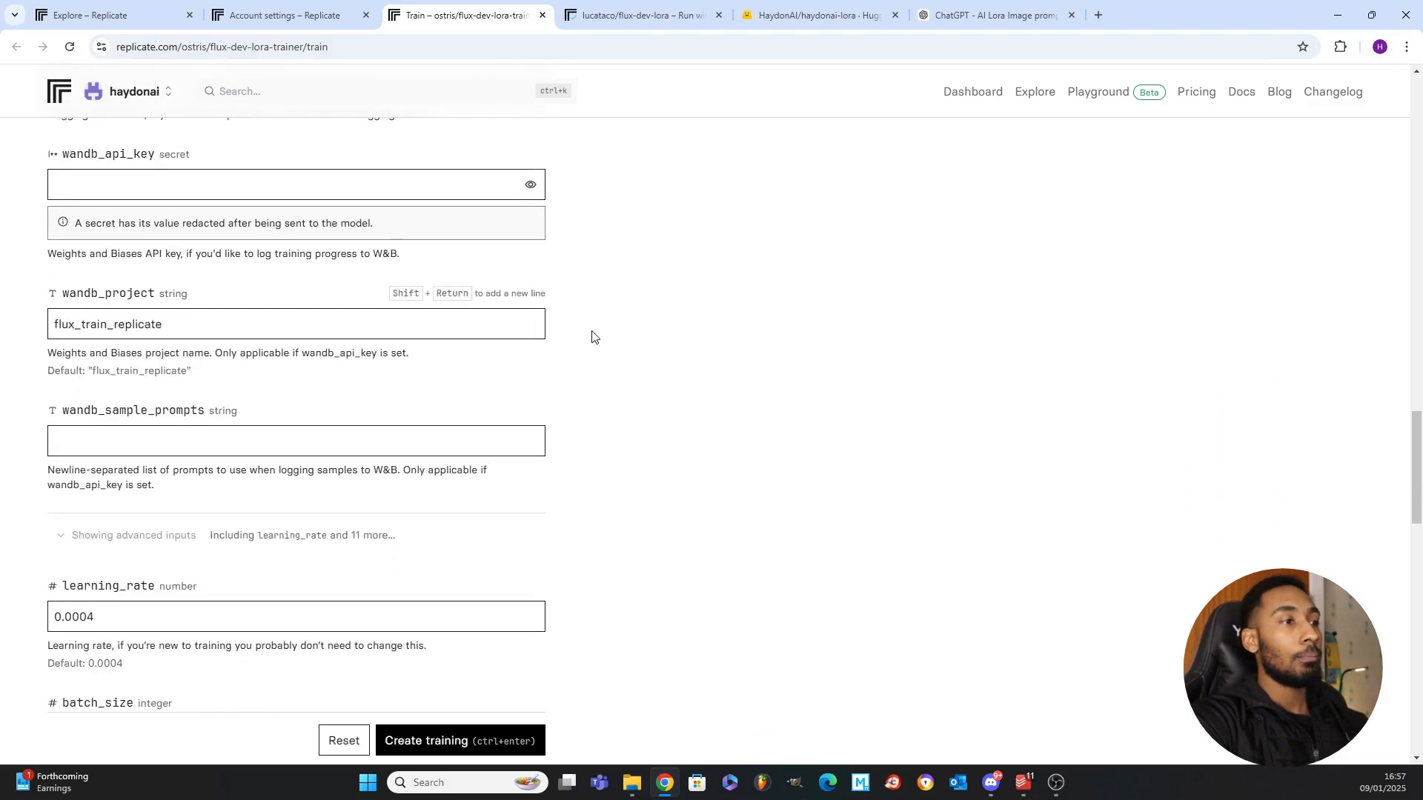
scroll(601, 331, down, 3)
scroll(602, 331, down, 3)
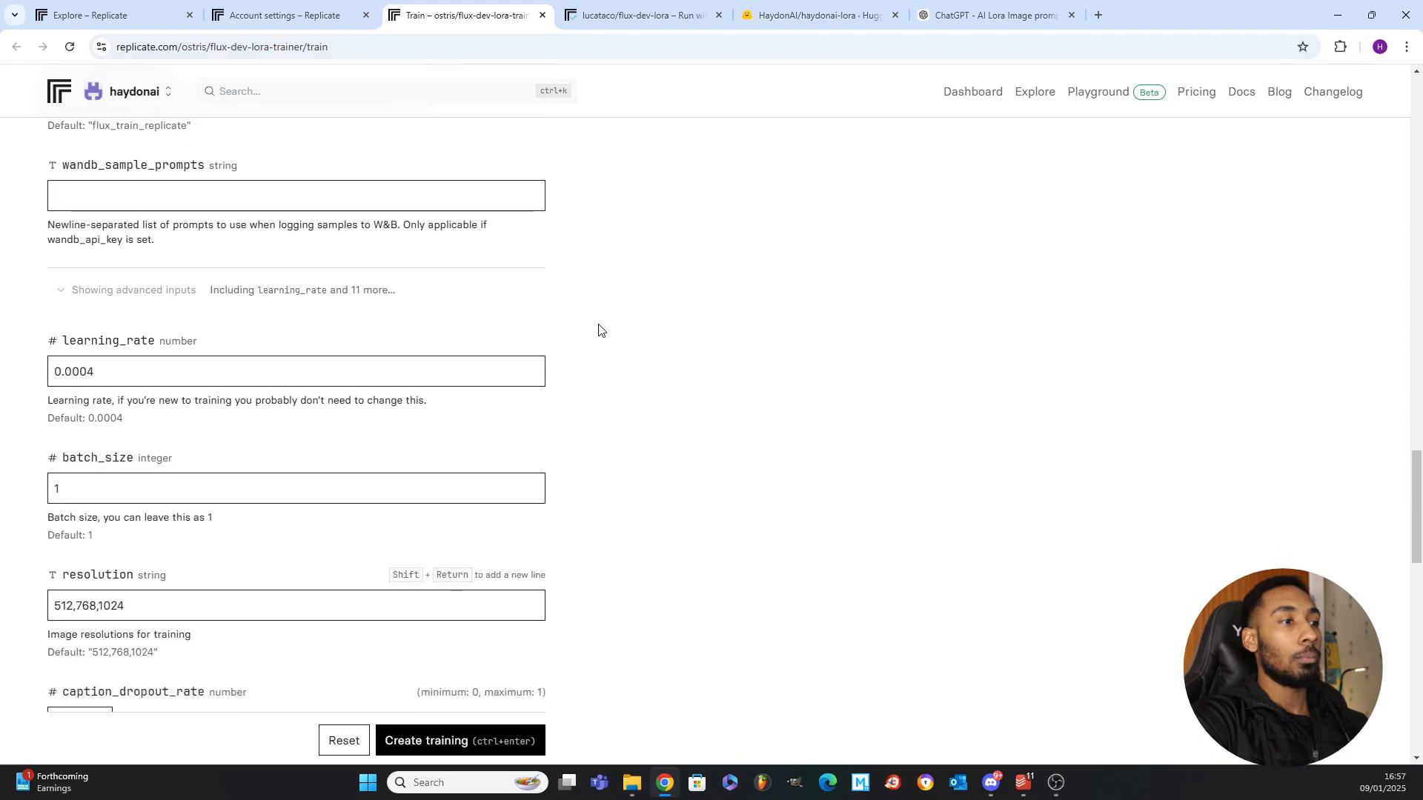
scroll(608, 311, up, 7)
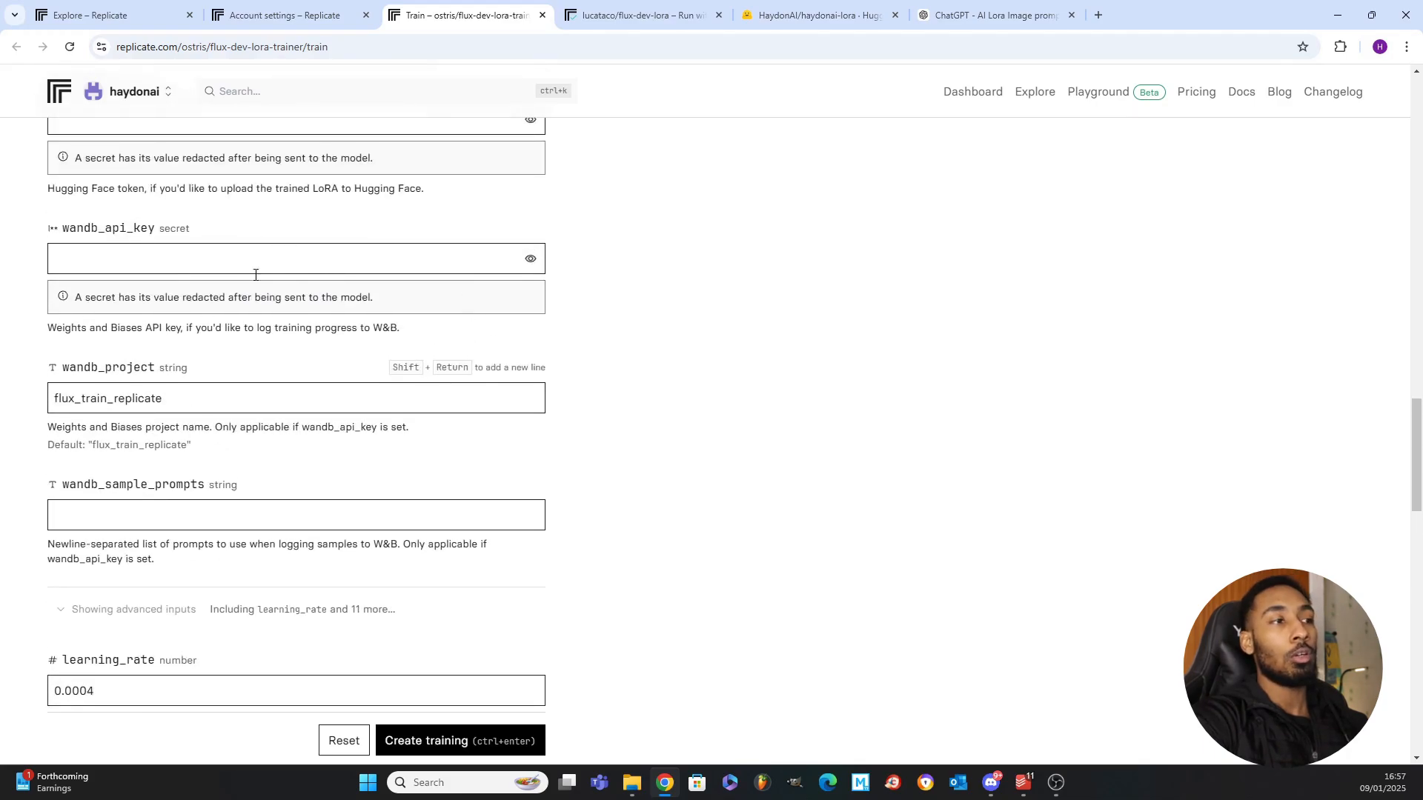
scroll(255, 275, down, 7)
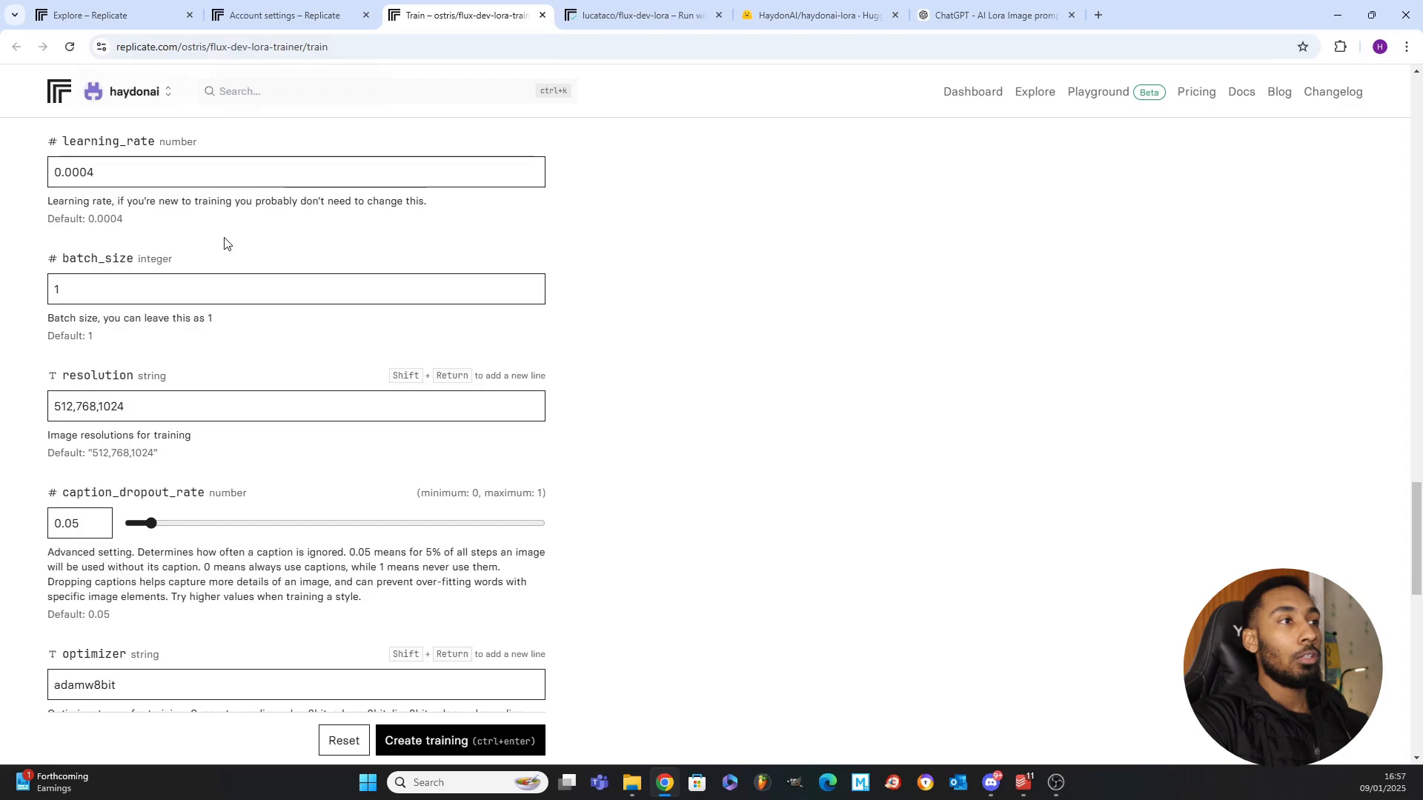
scroll(184, 252, down, 2)
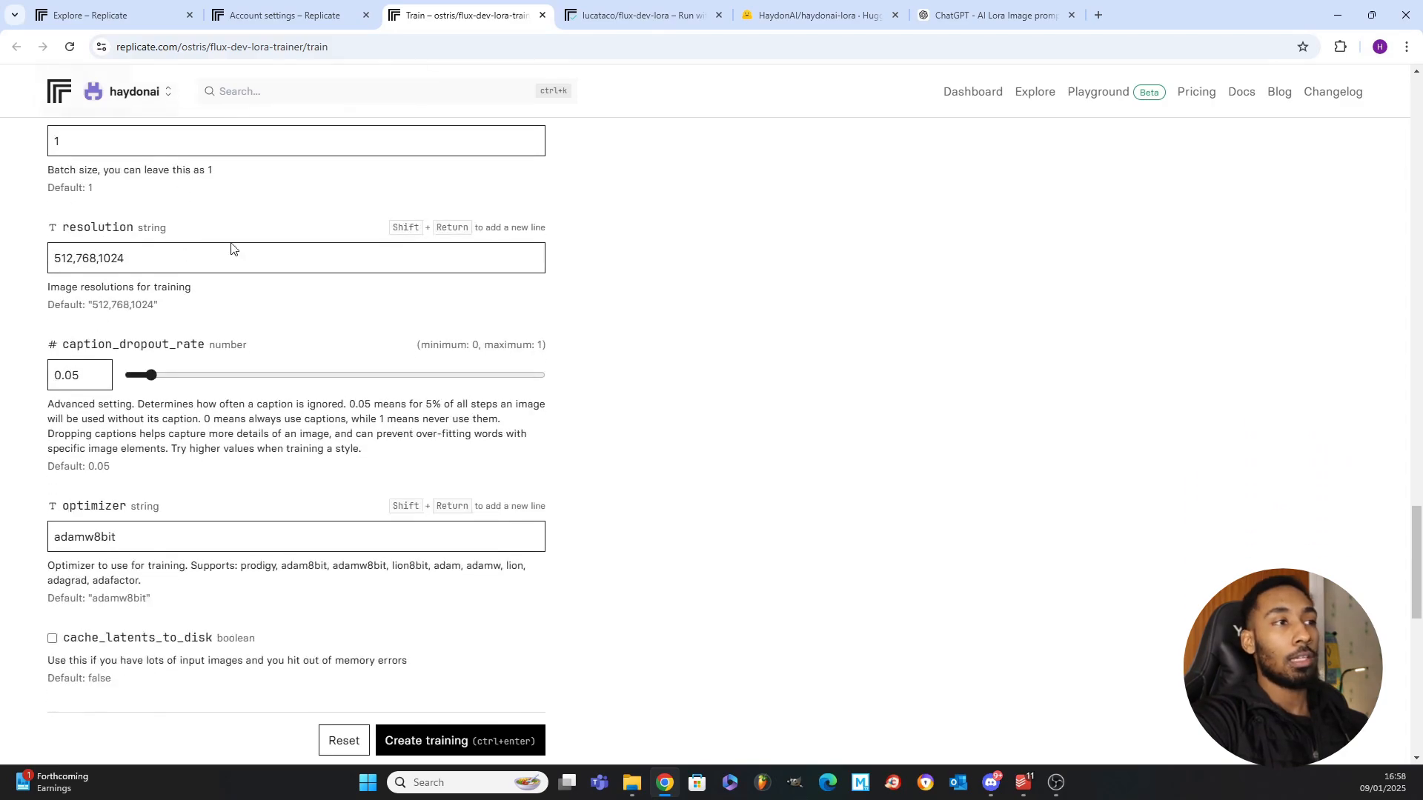
scroll(226, 256, down, 8)
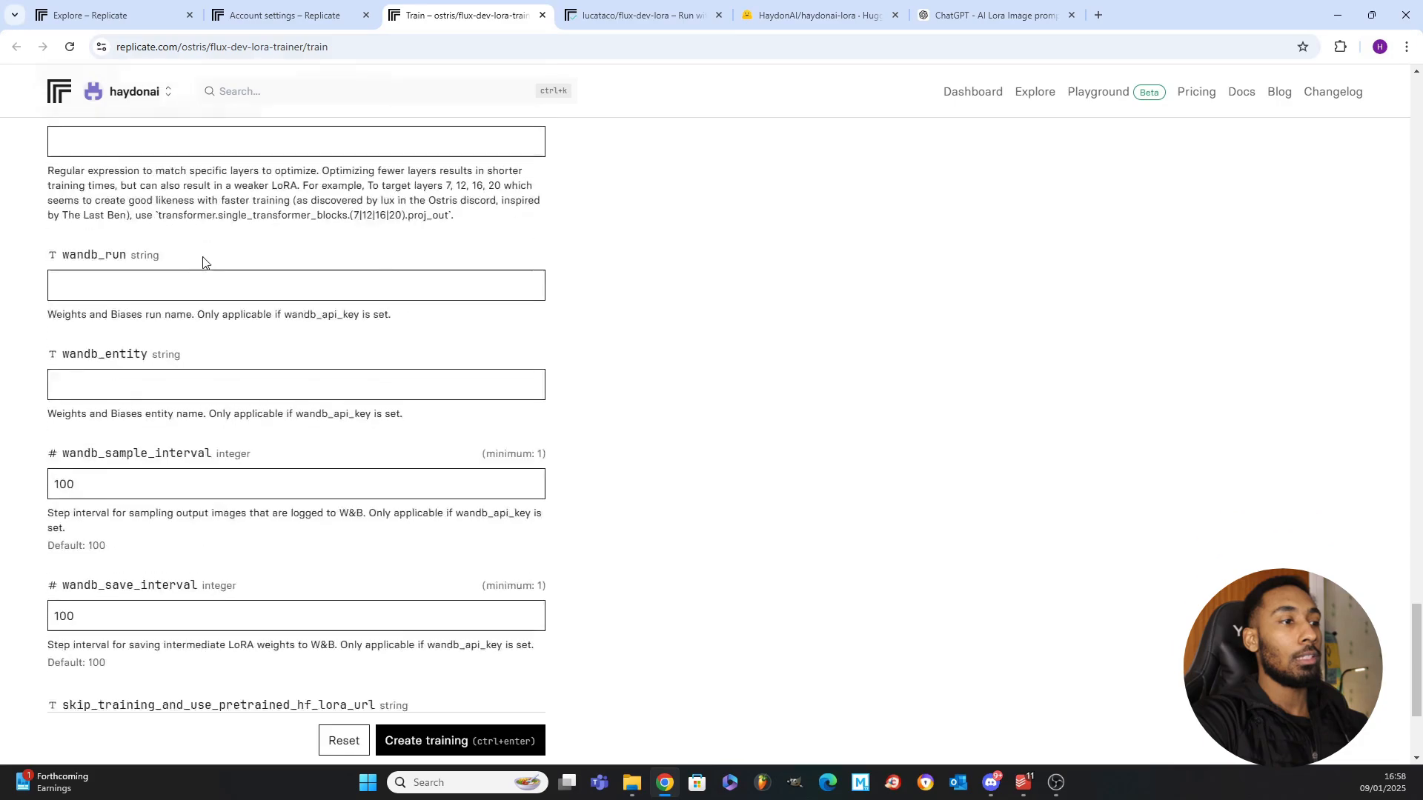
scroll(215, 278, down, 3)
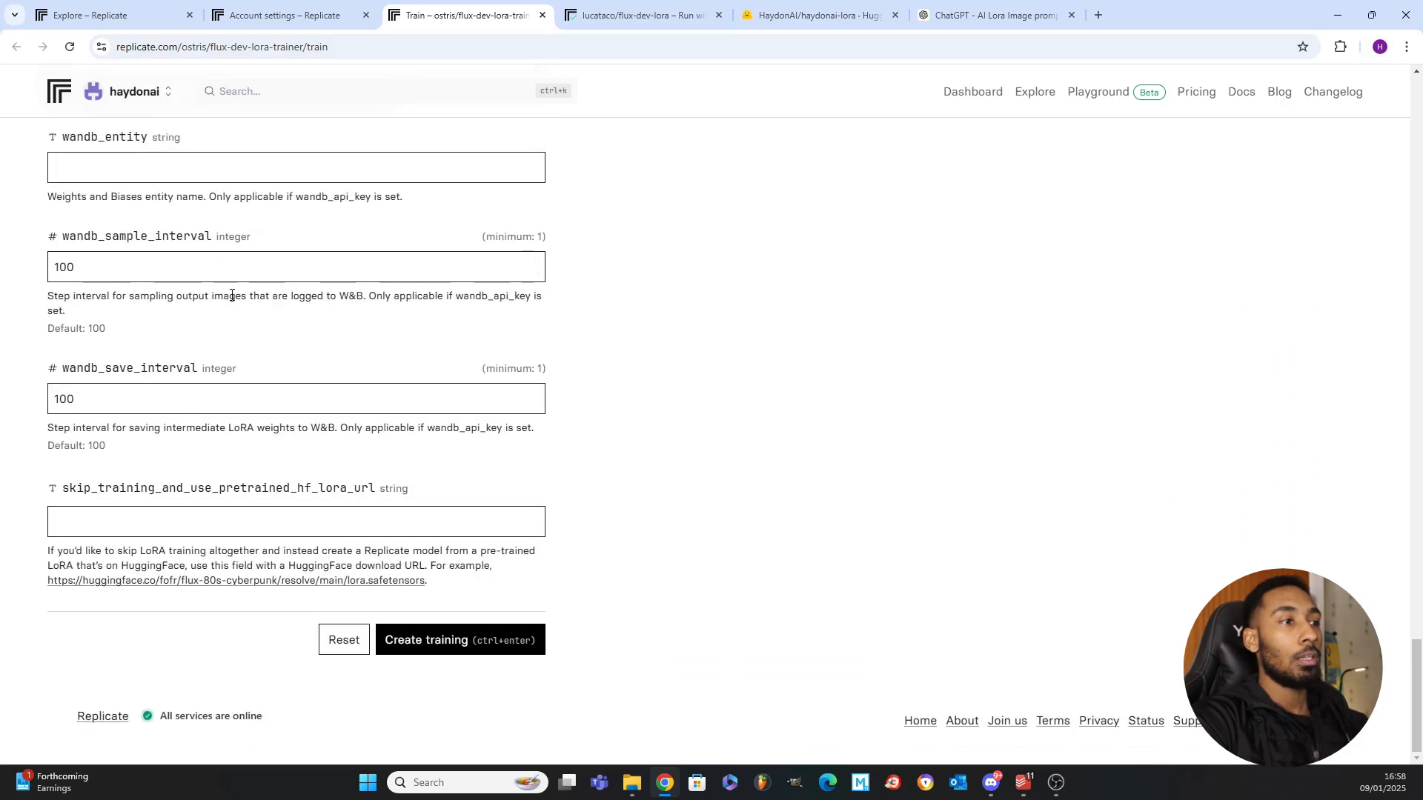
click(463, 640)
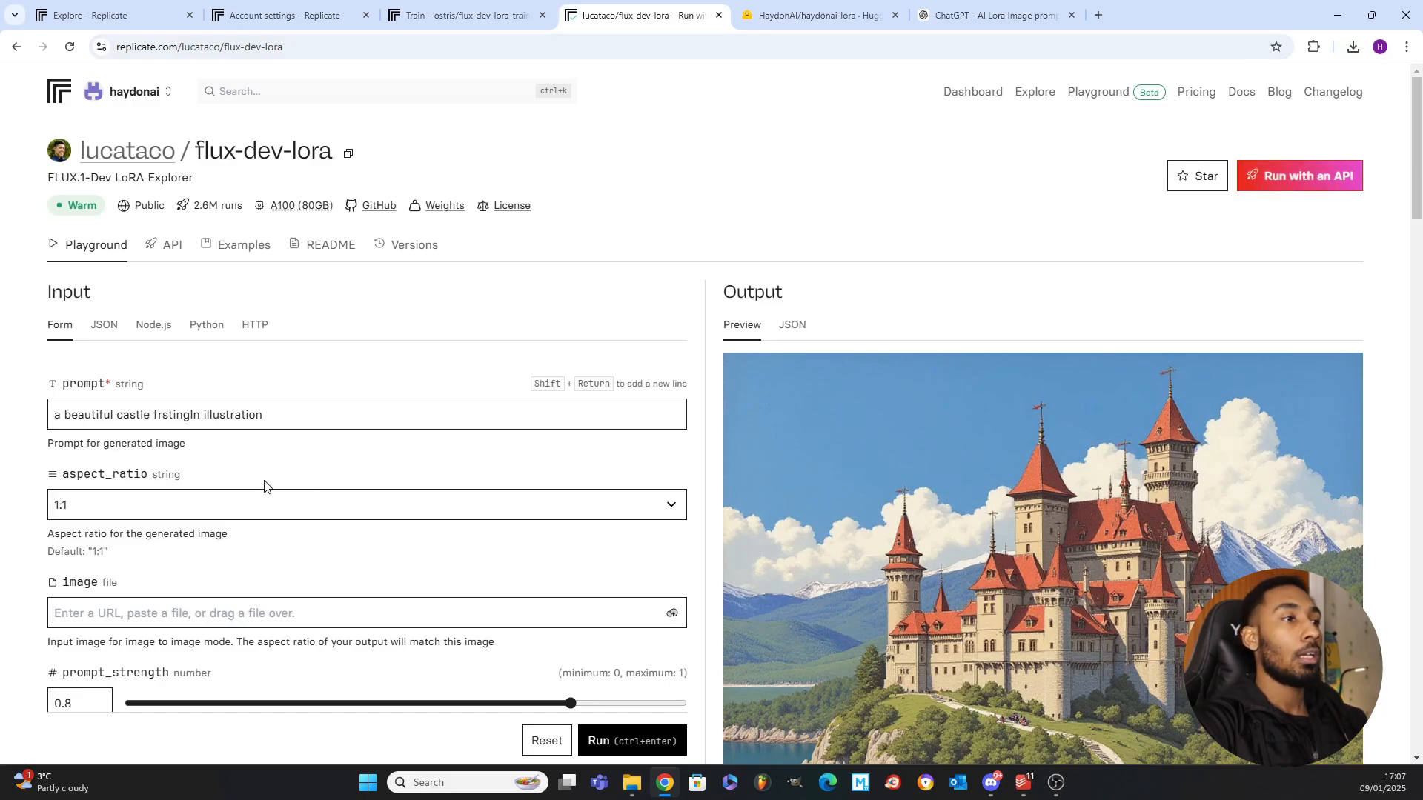
Replace the prompt with the LoRA's trigger word followed by "as a superhero saving the day." and set aspect_ratio to 16:9.
triple_click(321, 412)
text(Ha)
scroll(405, 417, down, 1)
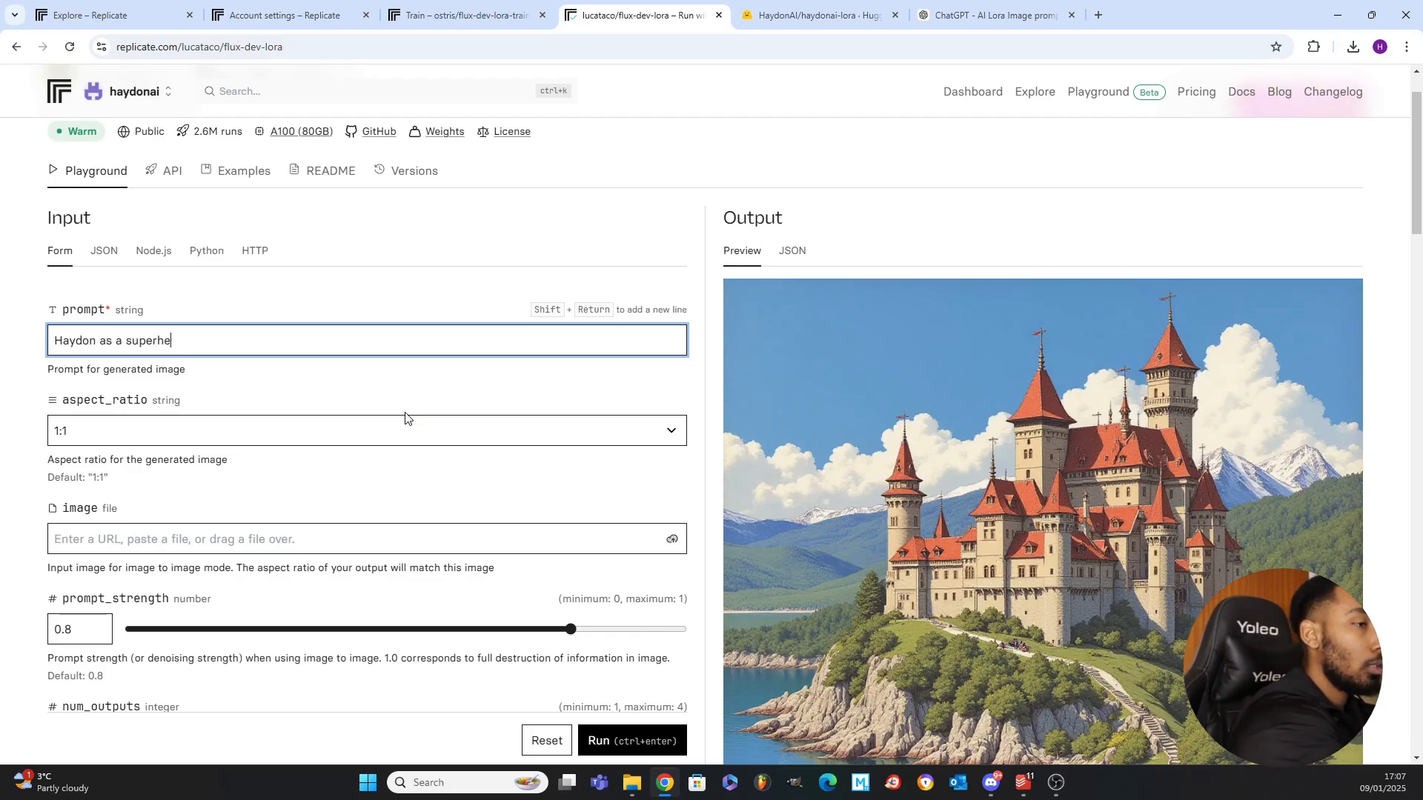
text(sa)
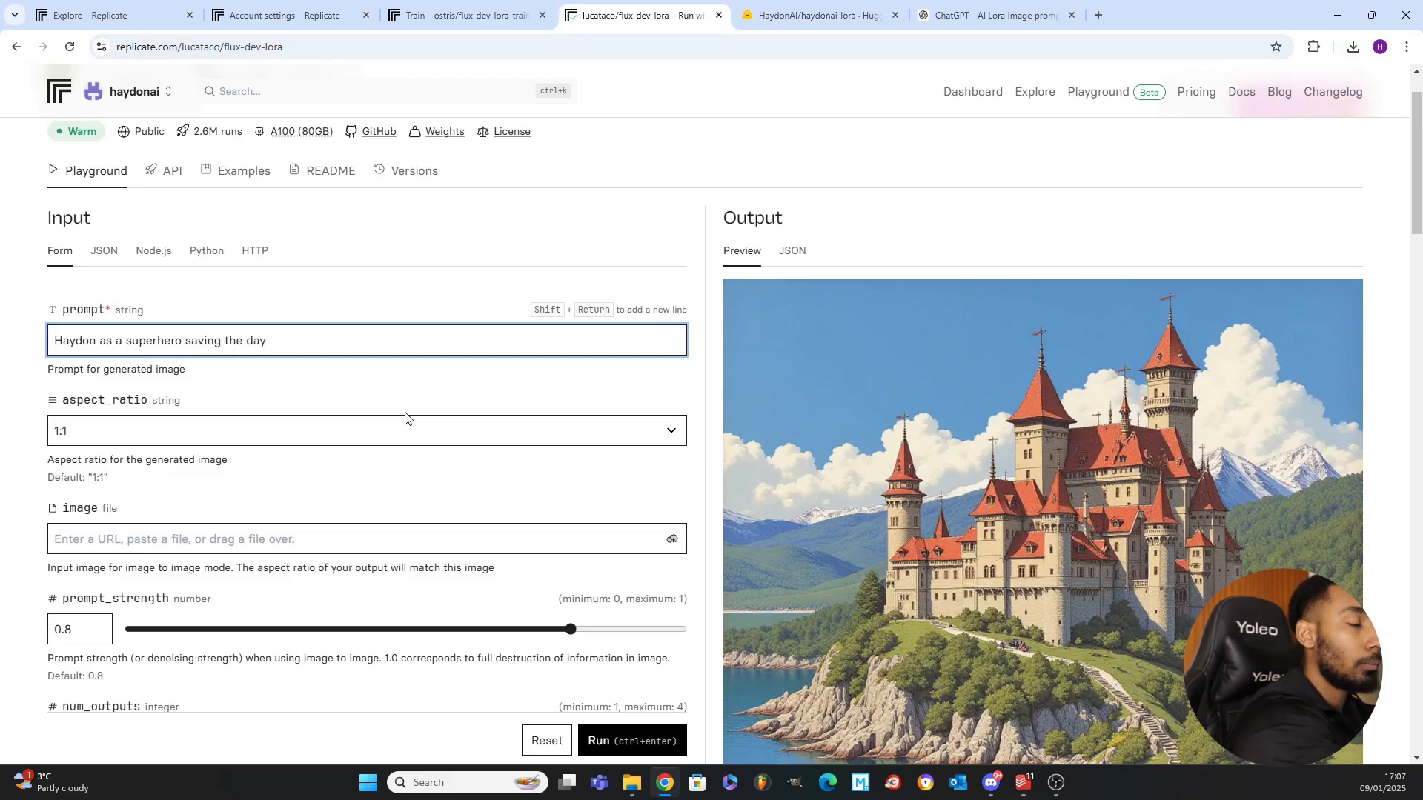
text(ving the day.)
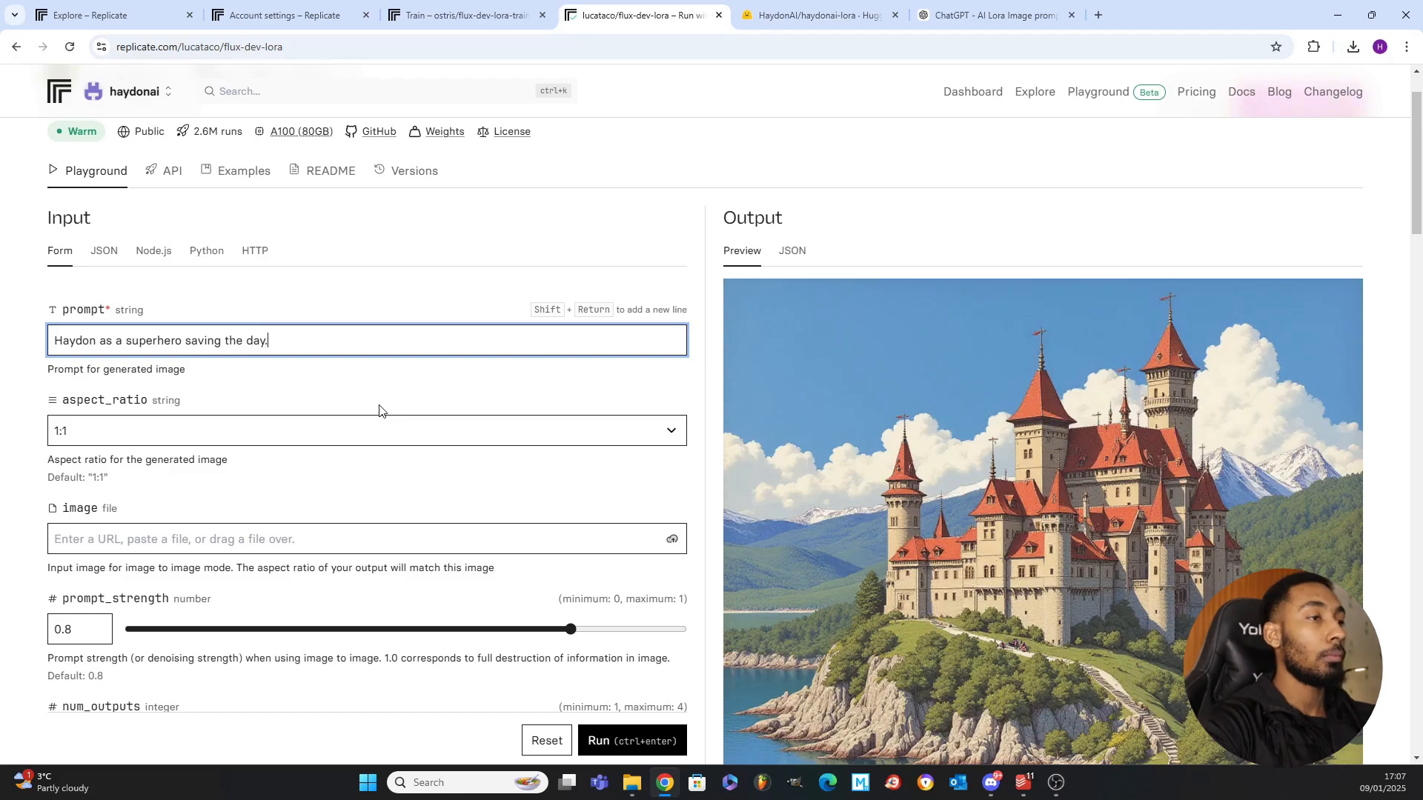
click(123, 432)
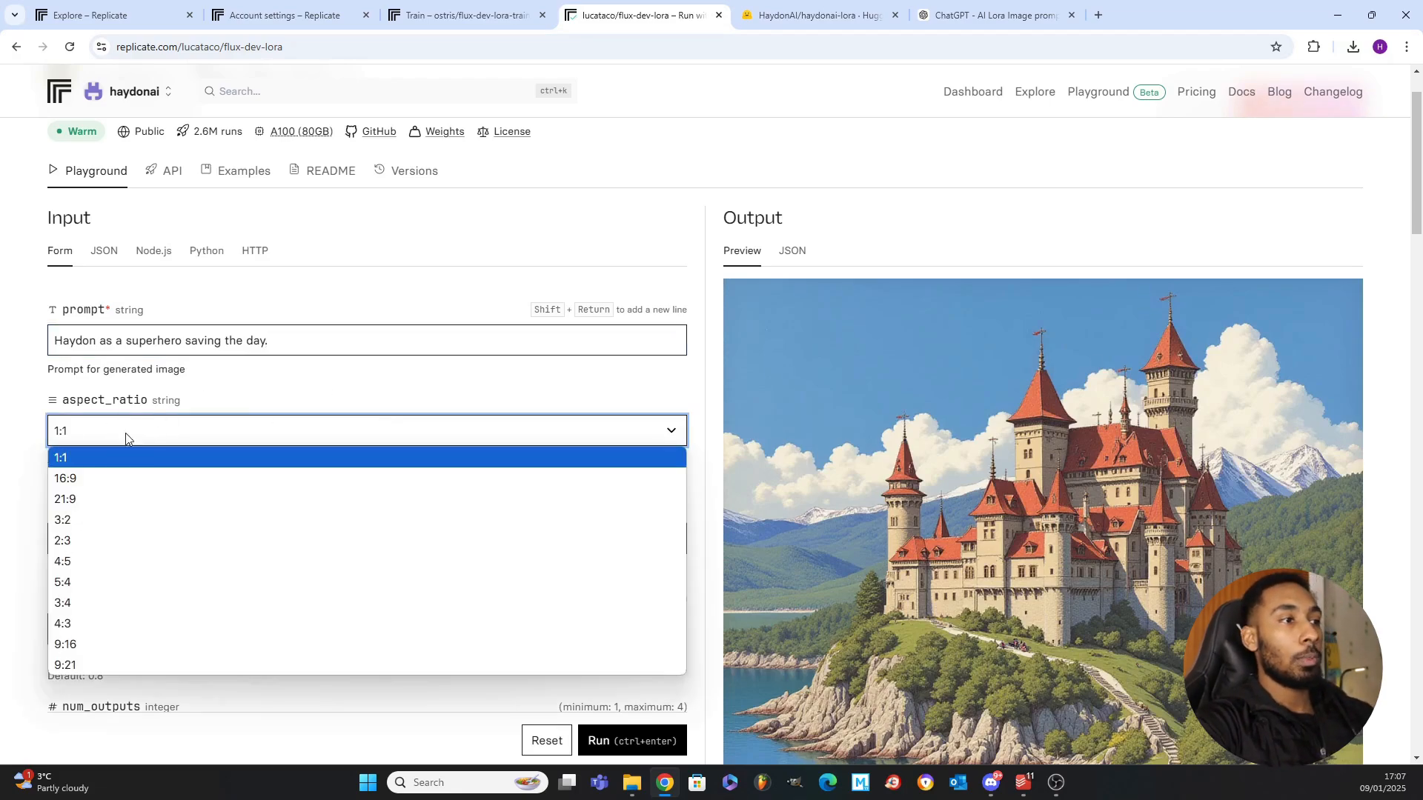
click(89, 480)
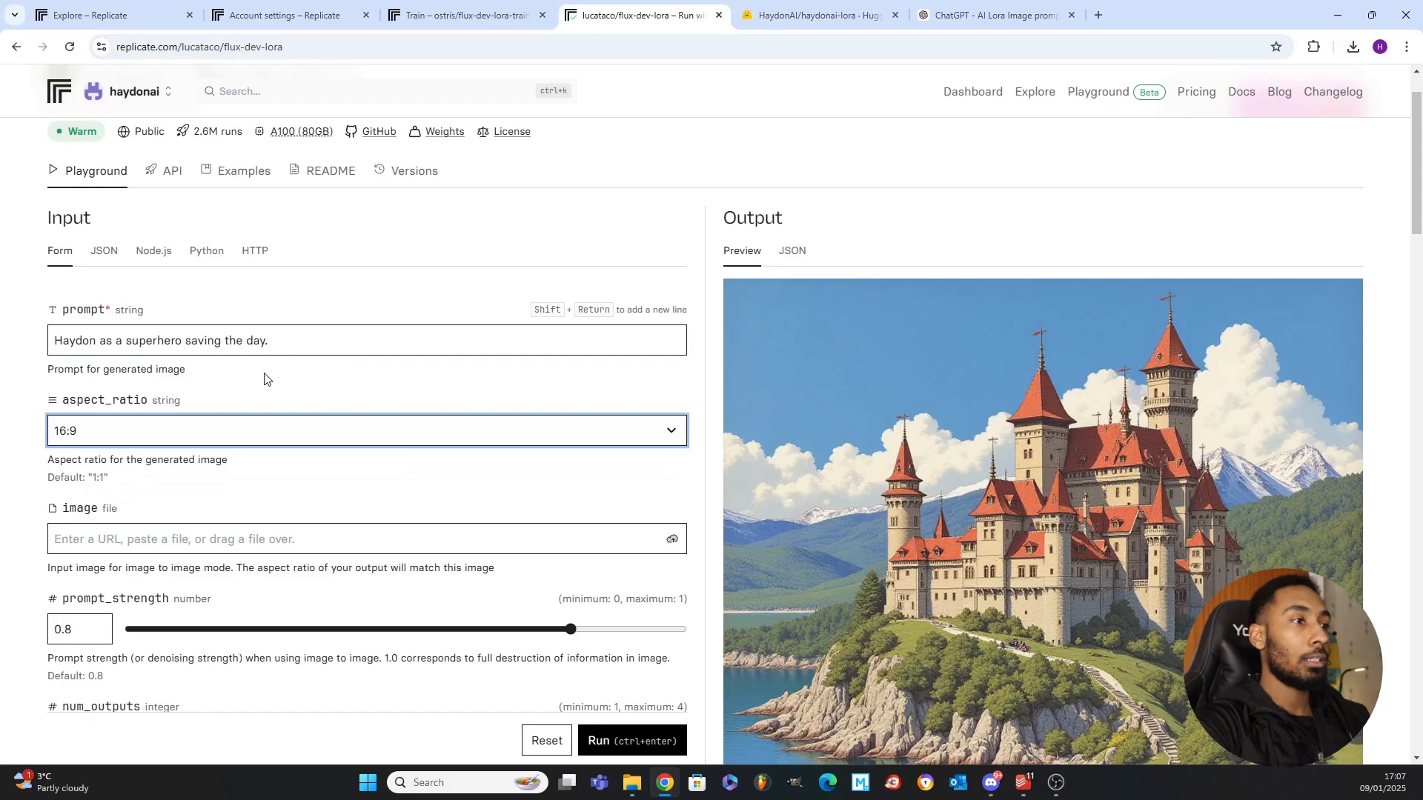
Replace the default hf_lora value with the repository ID copied from the Hugging Face LoRA model page.
scroll(265, 379, down, 3)
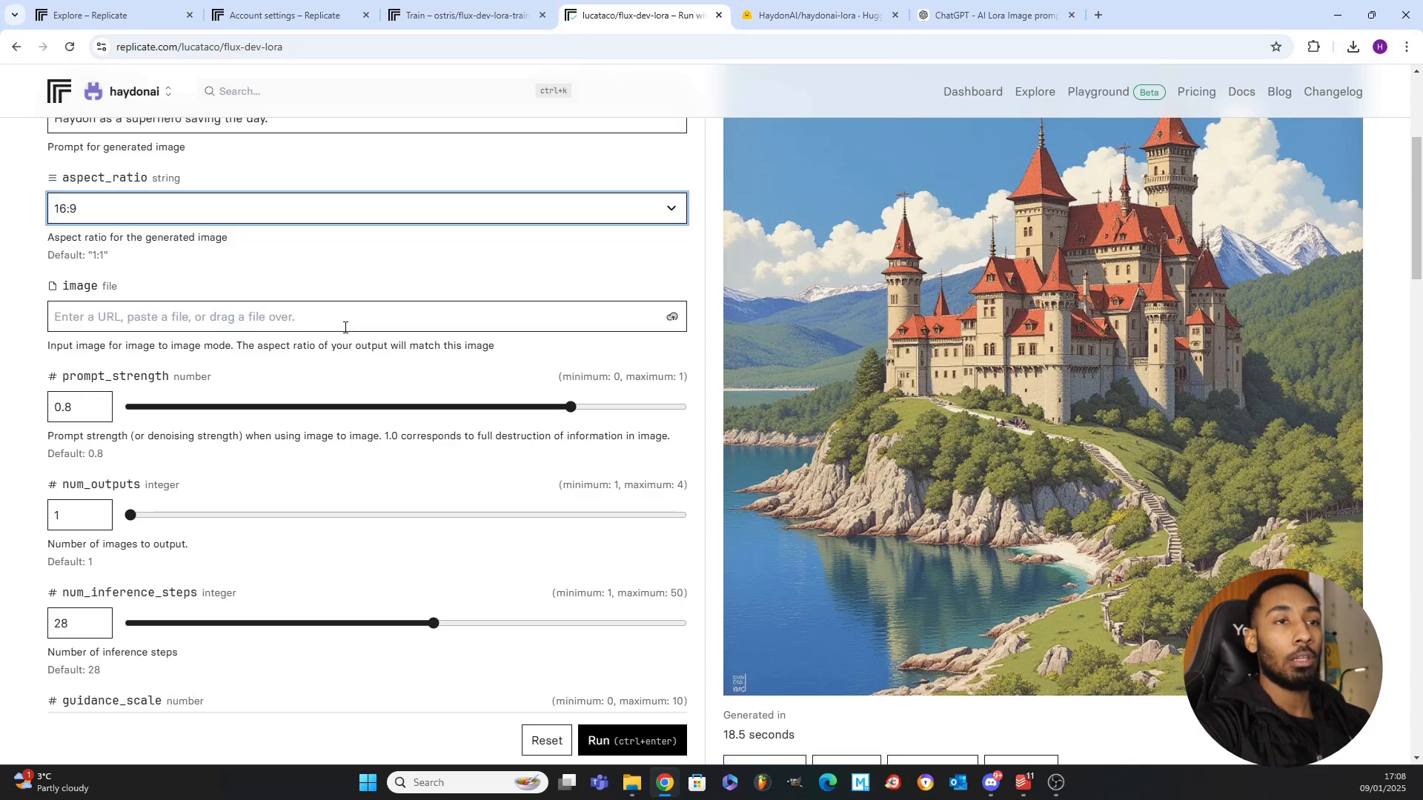
scroll(231, 325, down, 2)
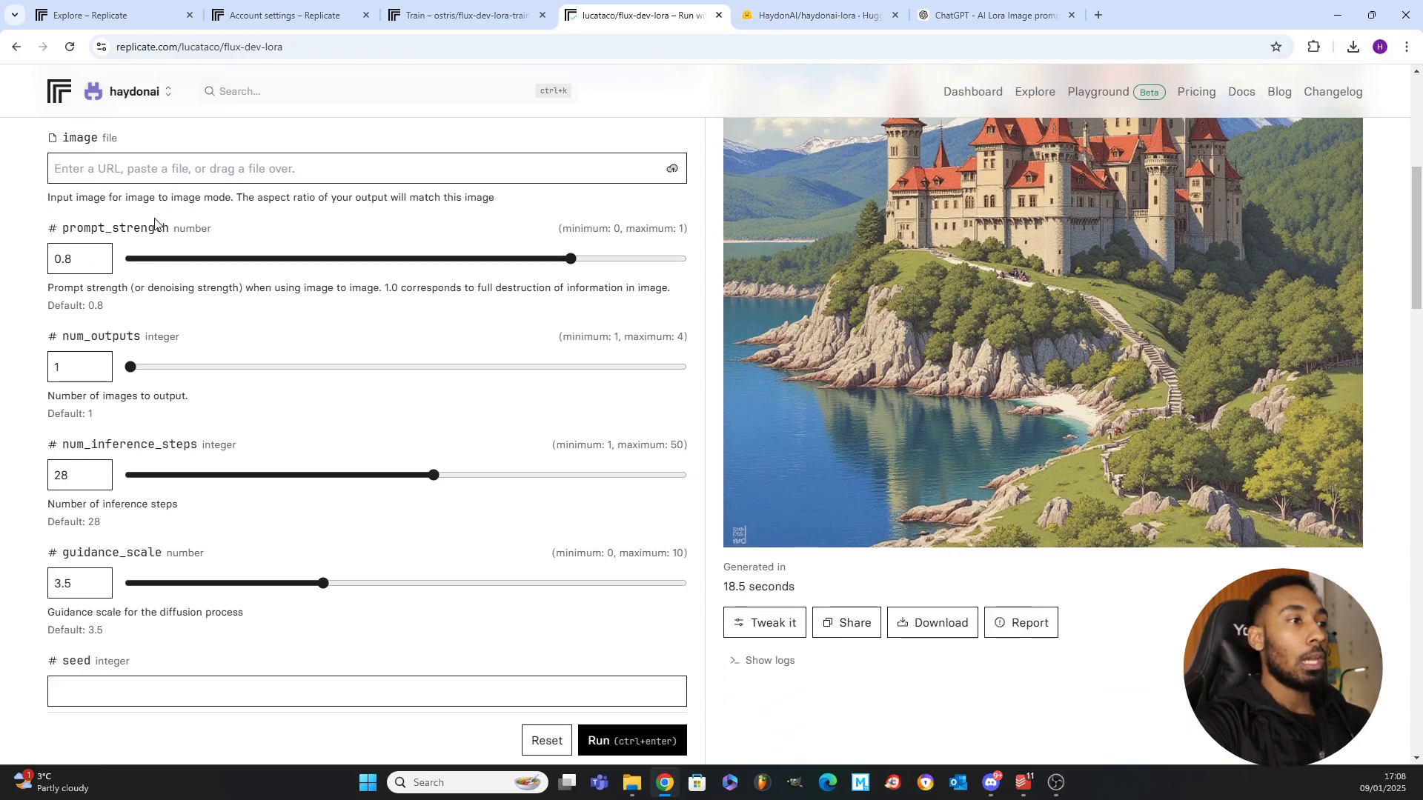
scroll(164, 317, down, 3)
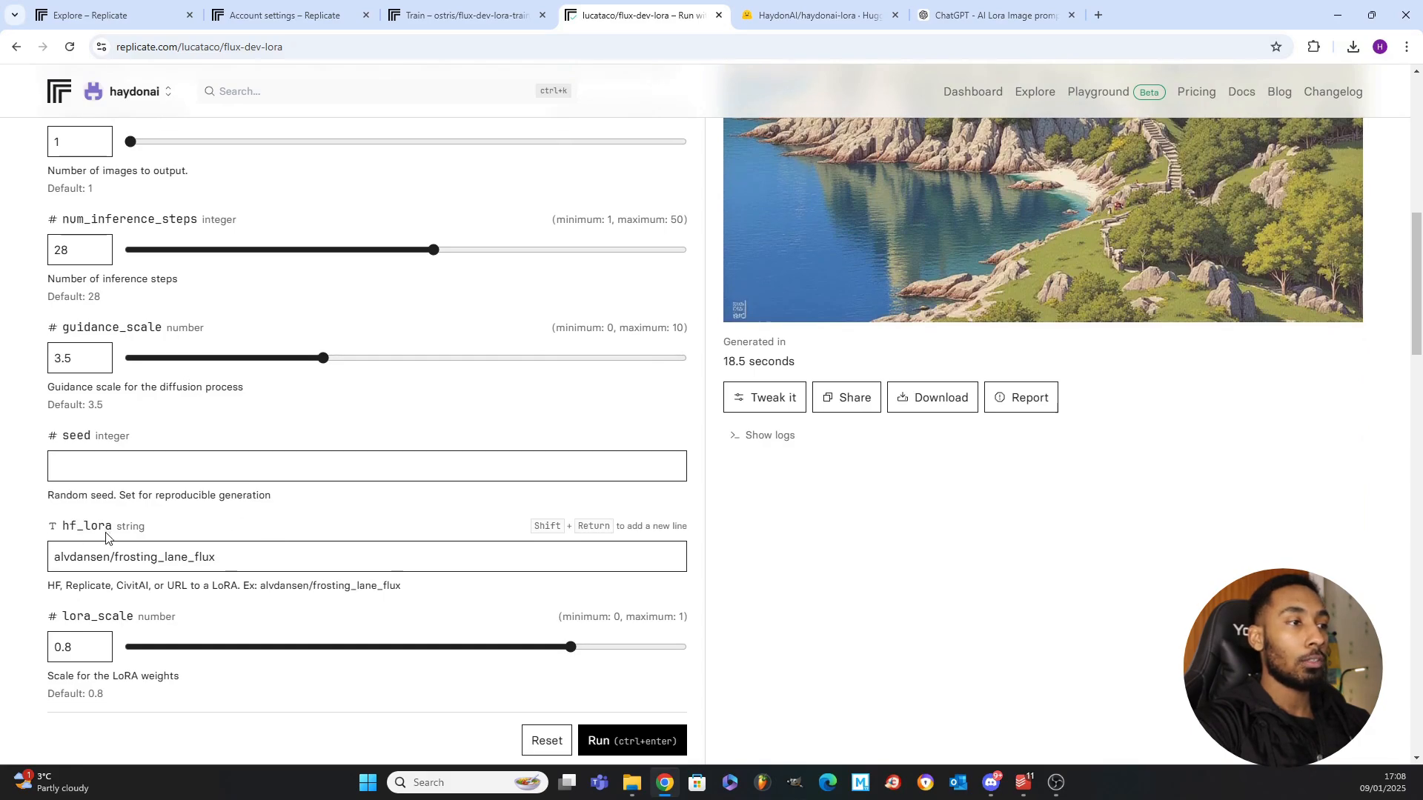
scroll(272, 495, down, 1)
click(786, 15)
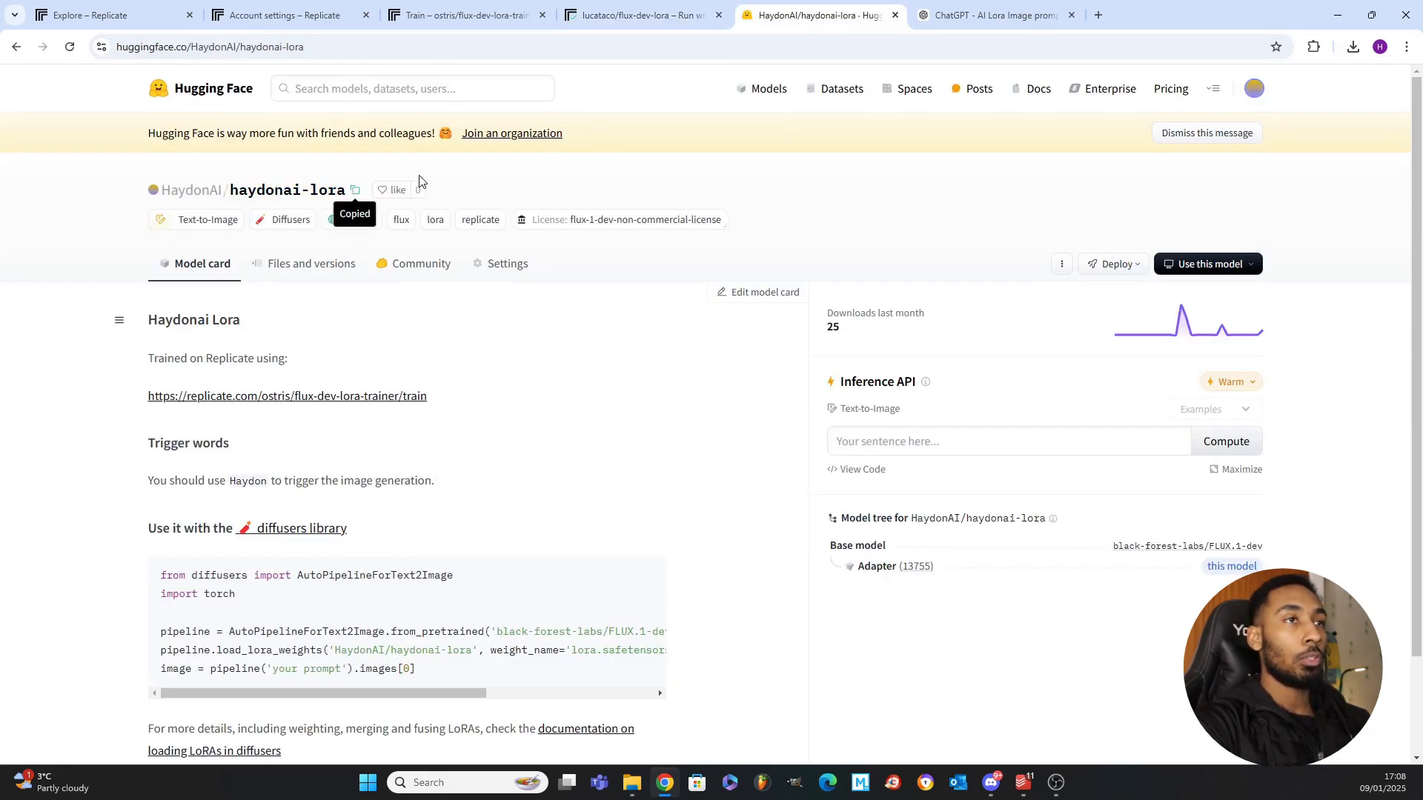
click(617, 15)
drag(216, 486, 53, 486)
right_click(154, 490)
click(193, 227)
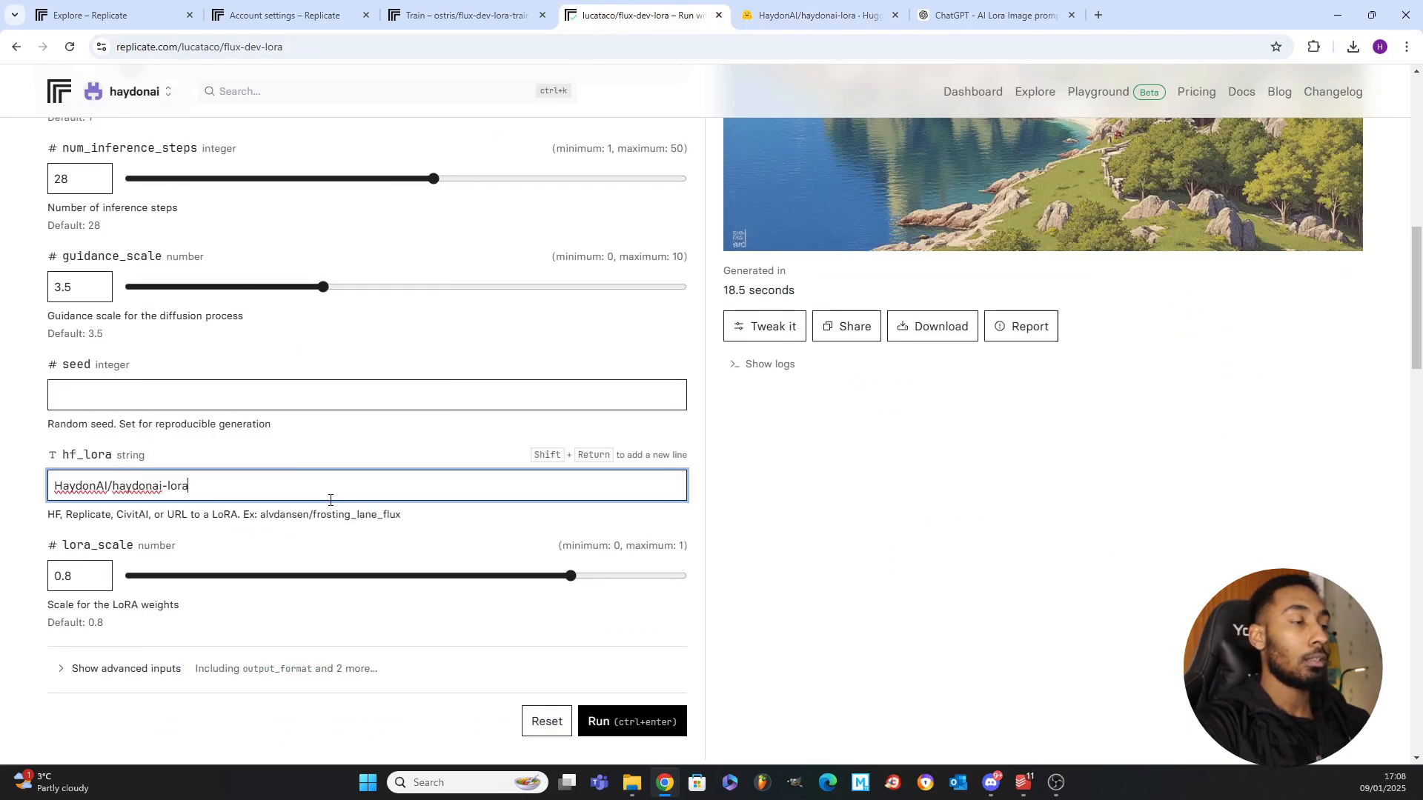
Set lora_scale to its maximum of 1.
scroll(252, 545, down, 1)
scroll(282, 524, down, 3)
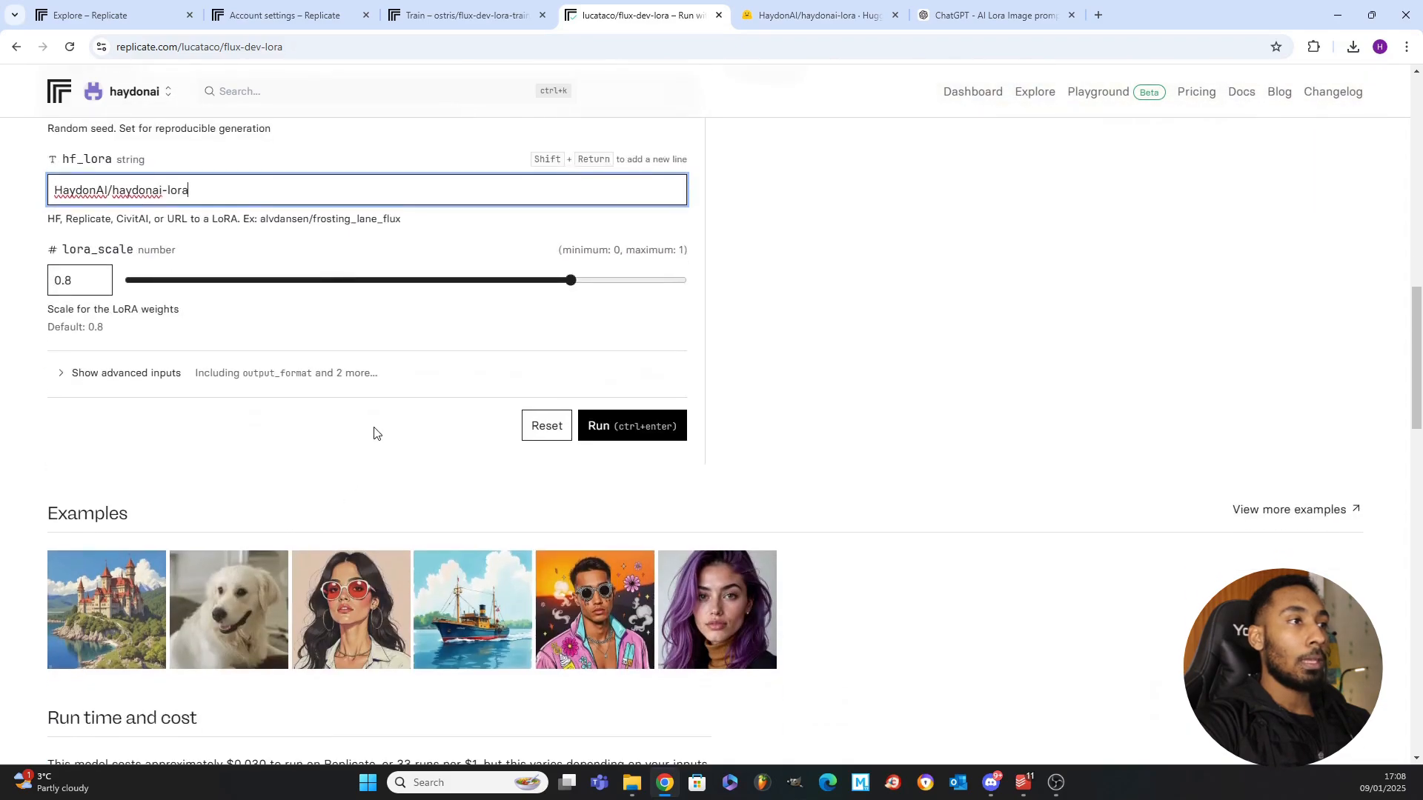
scroll(415, 437, up, 2)
drag(575, 435, 826, 441)
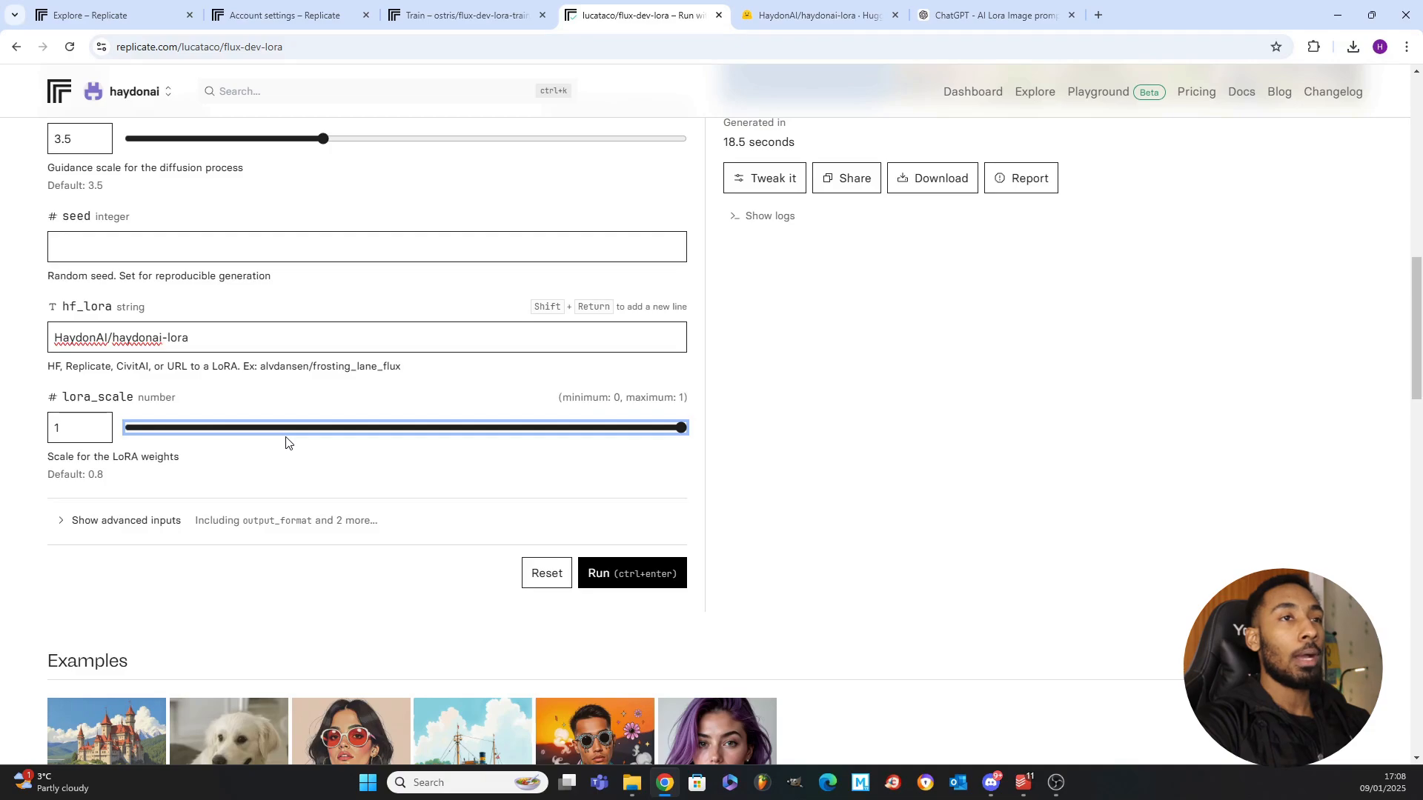
Reveal the advanced inputs and set output_format to jpg.
click(71, 525)
scroll(138, 532, down, 1)
scroll(138, 532, down, 2)
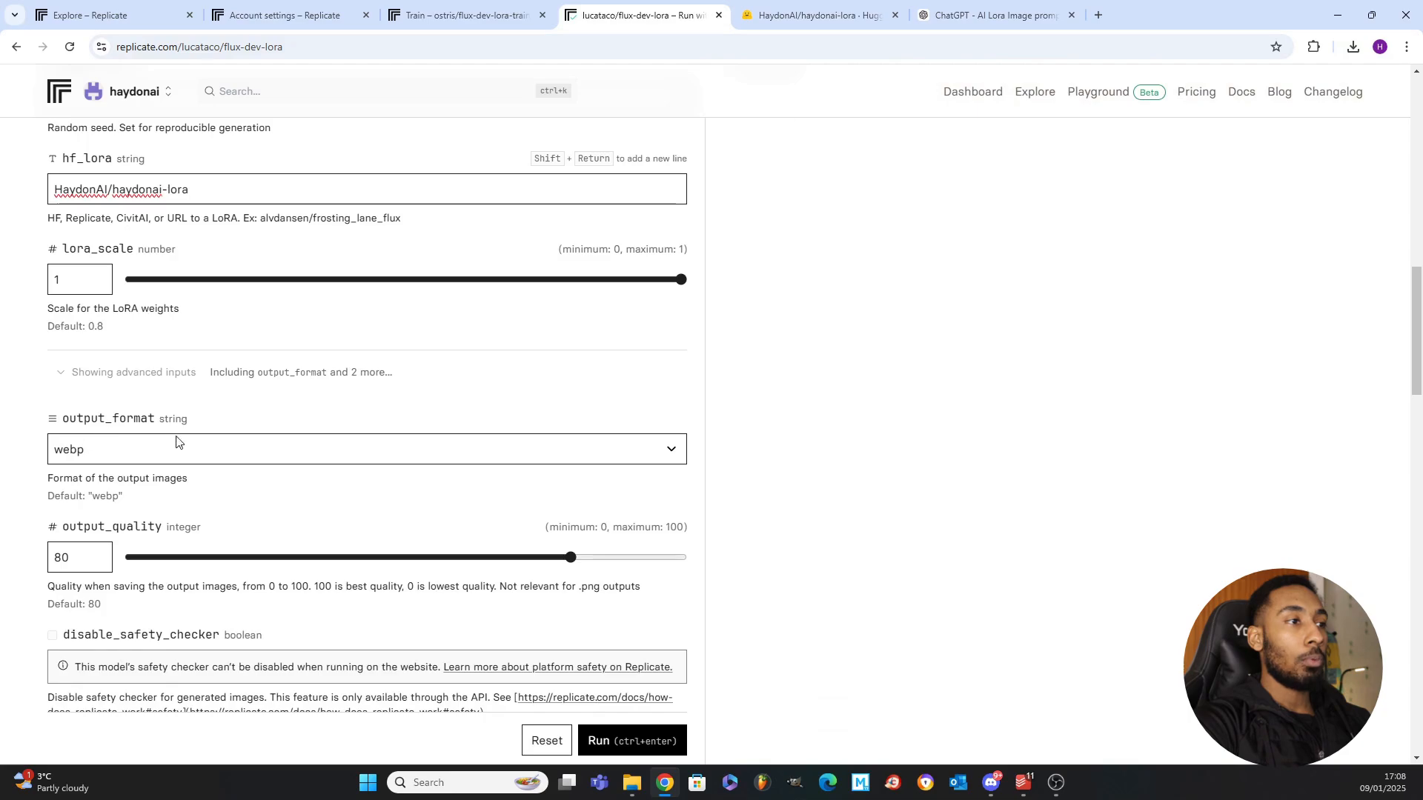
click(96, 450)
click(87, 497)
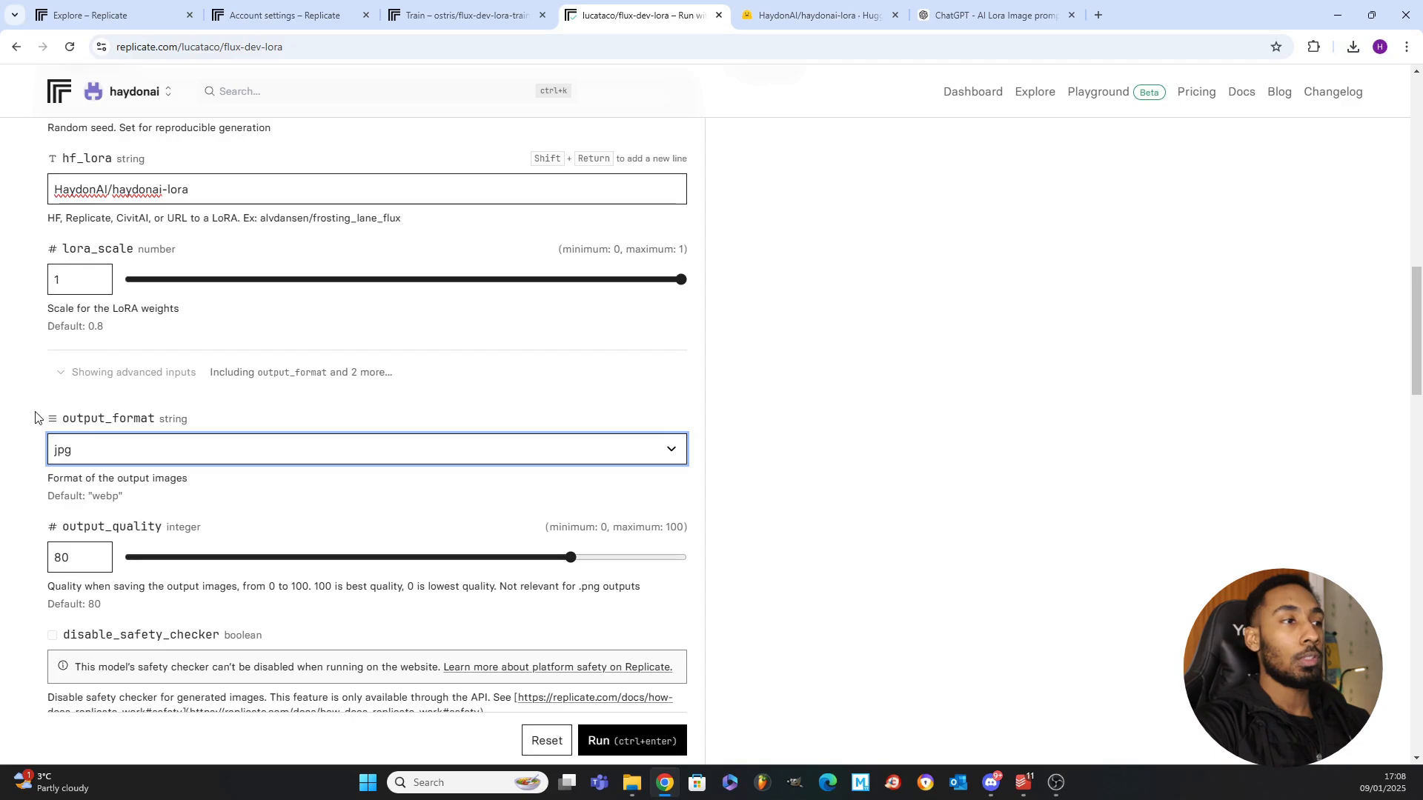
click(101, 450)
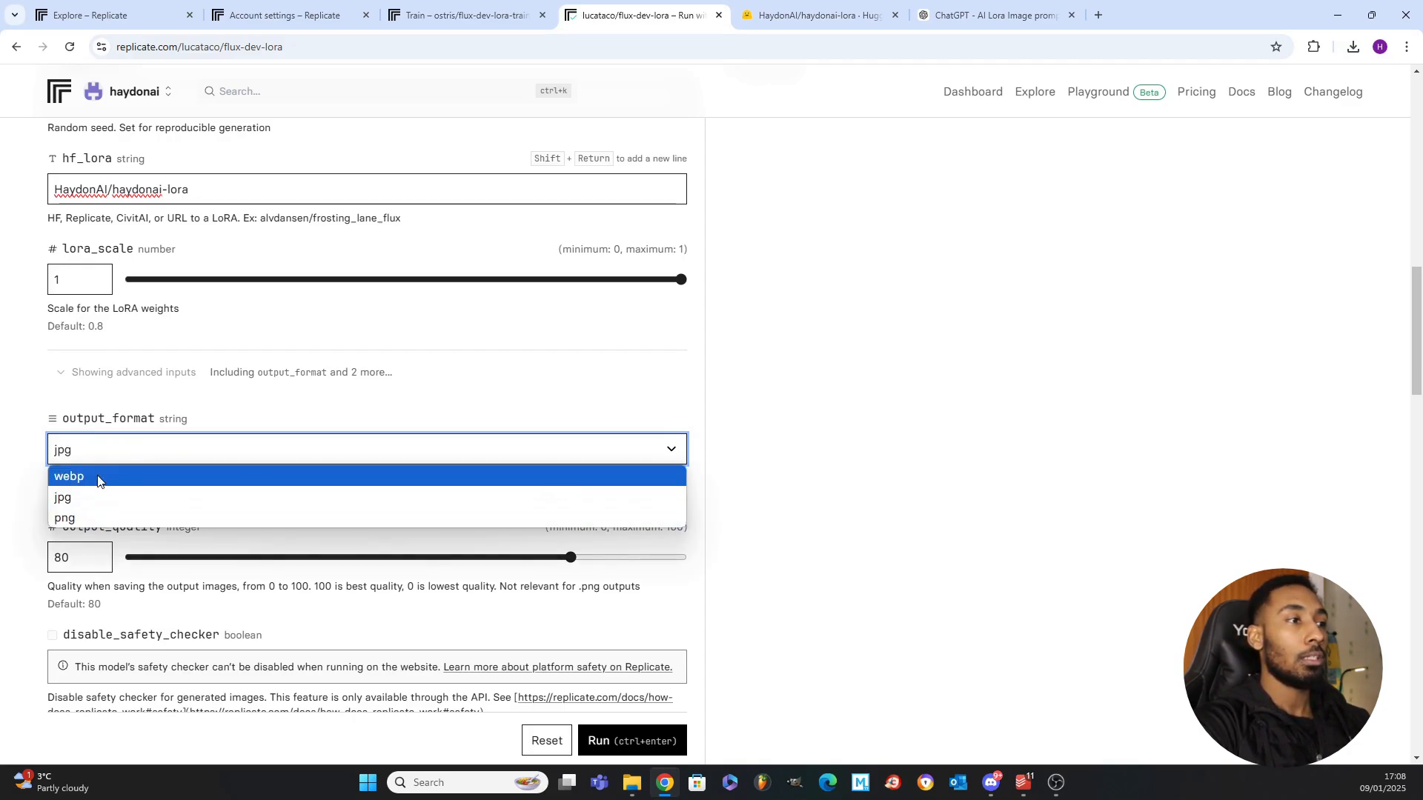
click(125, 452)
Run flux-dev-lora with the configured inputs and view the generated superhero image.
scroll(159, 511, down, 3)
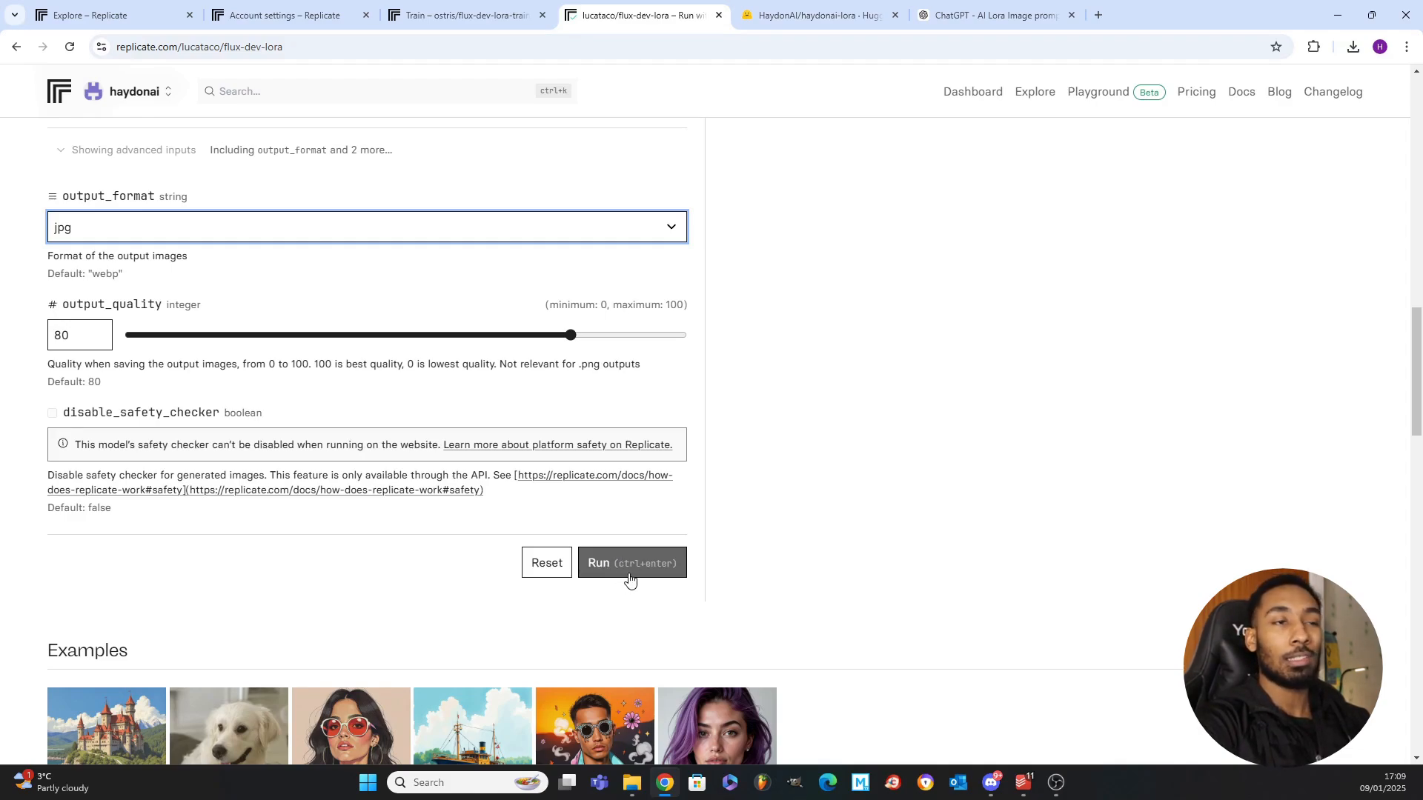
click(632, 573)
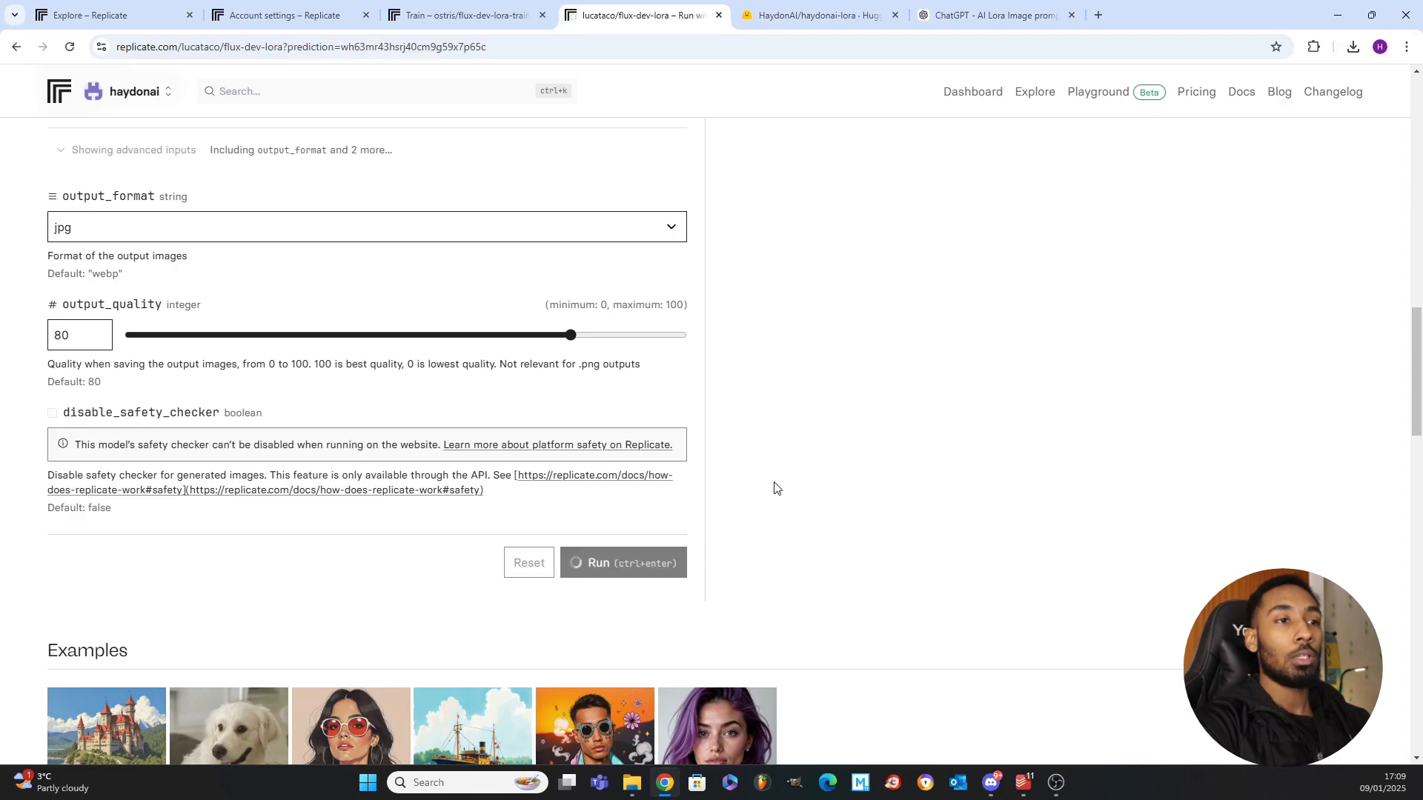
scroll(772, 486, up, 15)
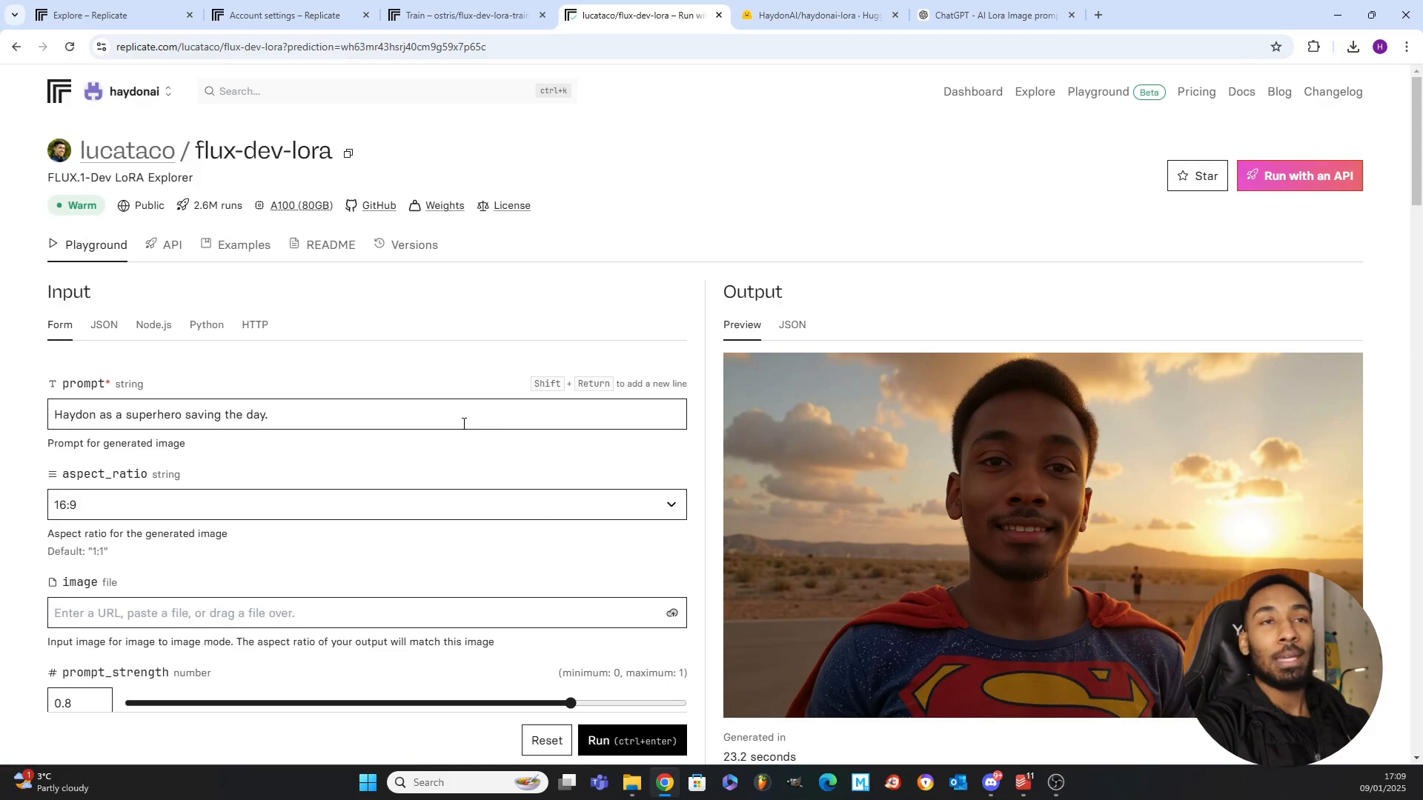
Switch to the AI Lora Image prompt Generator in ChatGPT and begin a message with "Subject:" and "Prompt:", each followed by the trigger word.
click(956, 15)
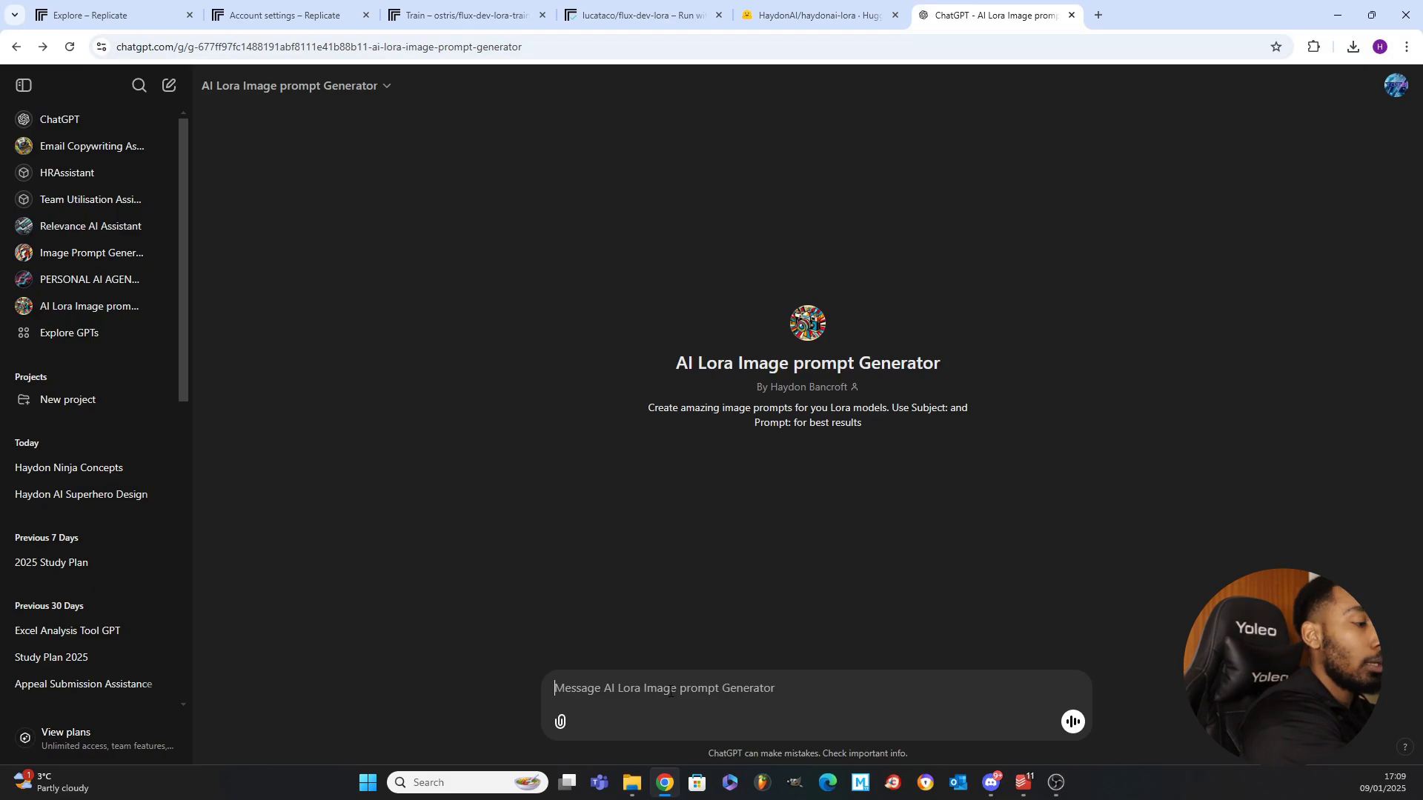
text(Subject)
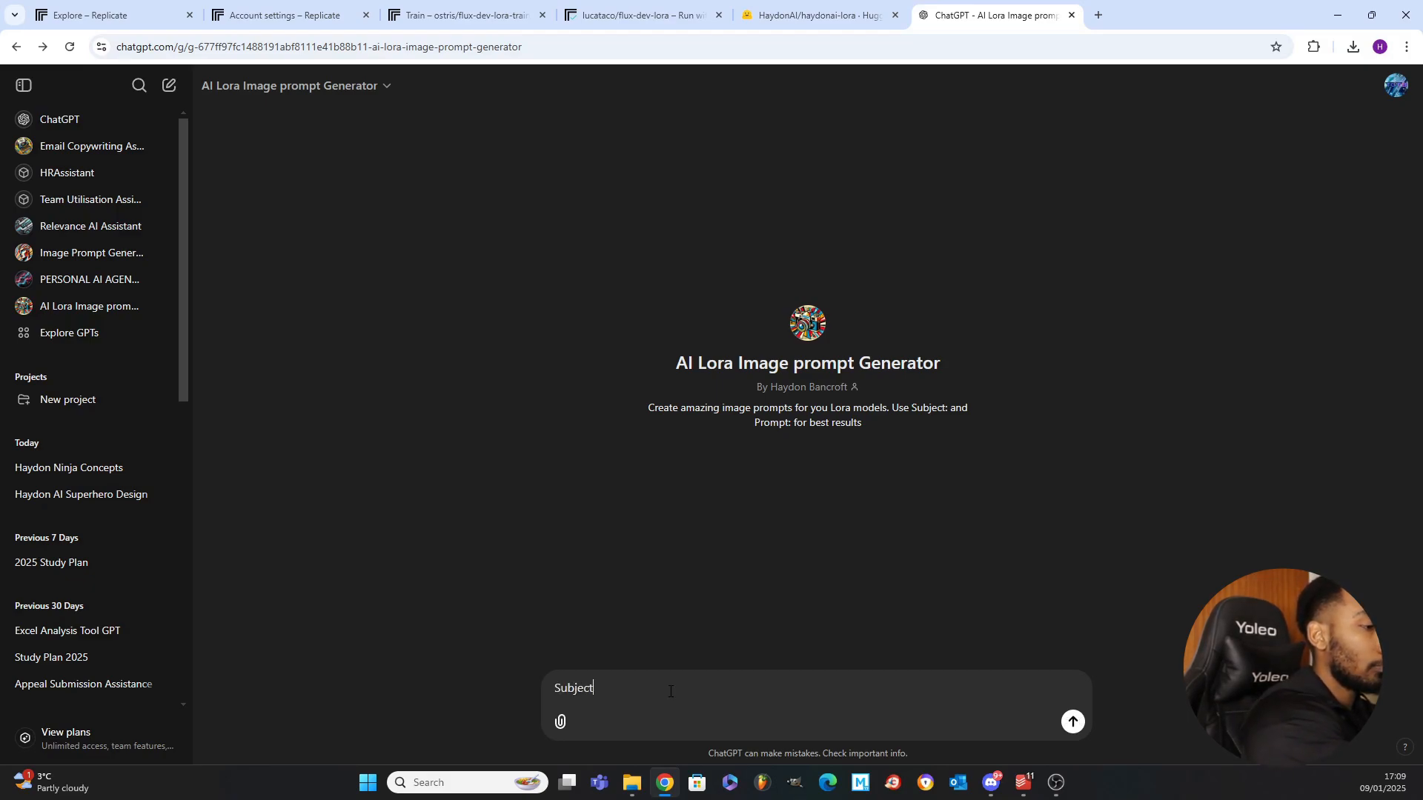
text(: Haydon)
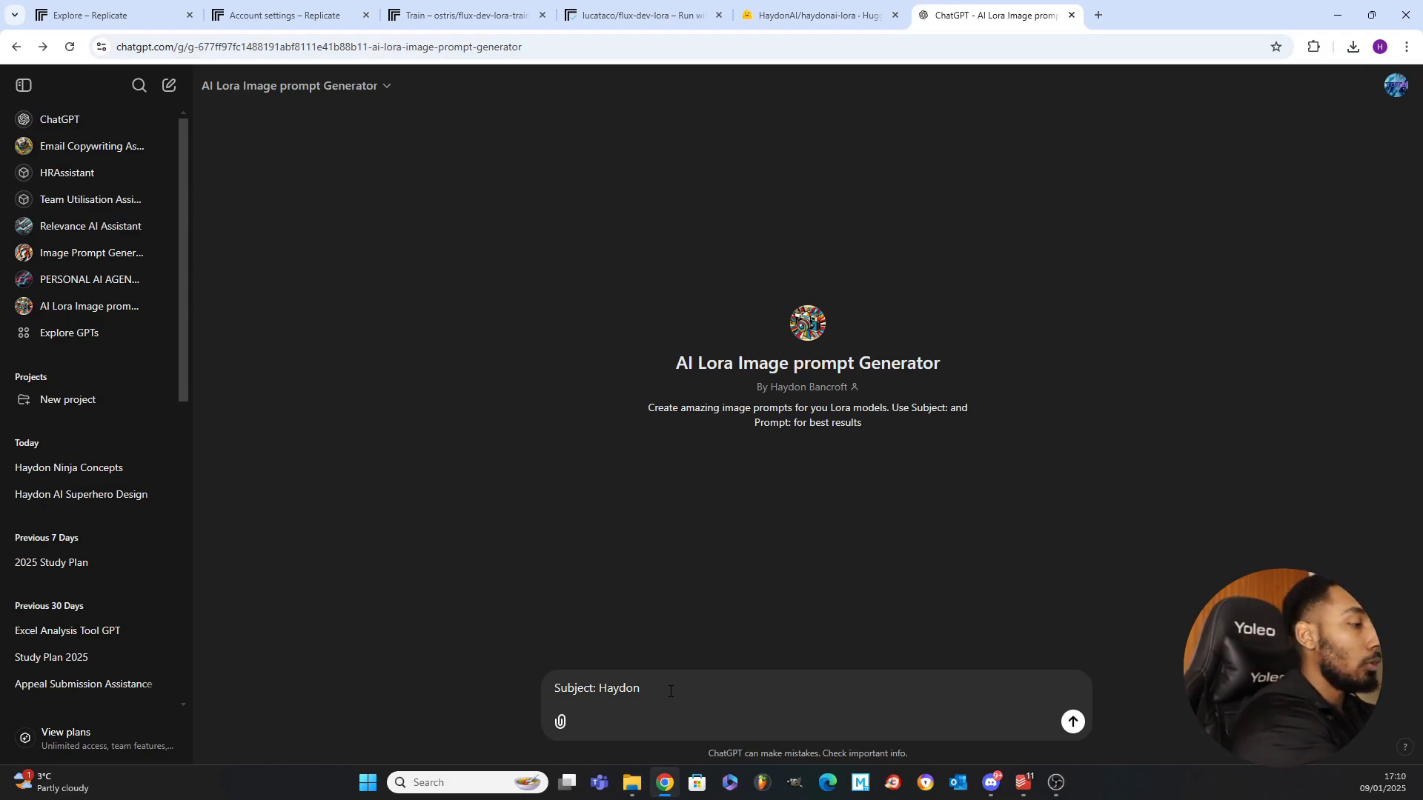
text(ompt:)
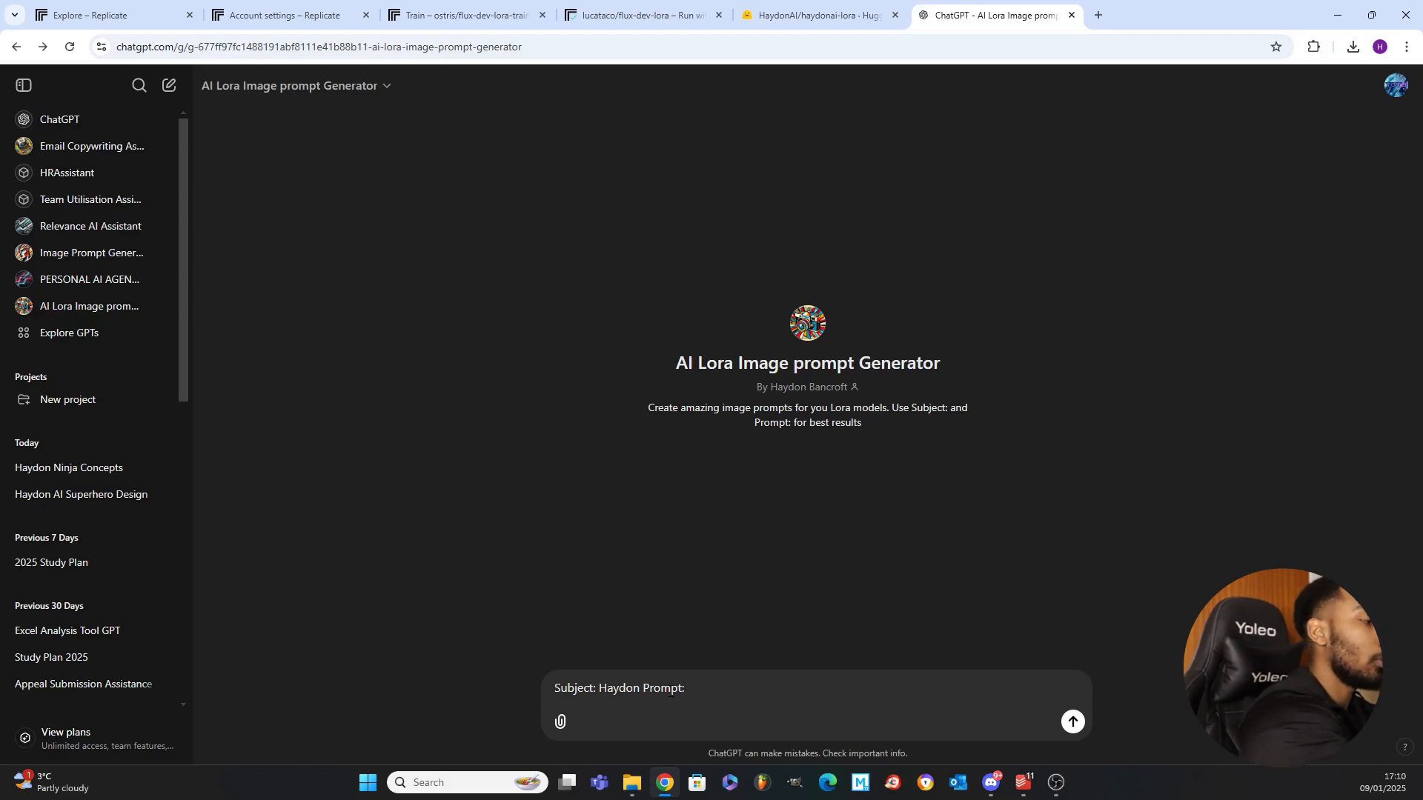
text(aydon )
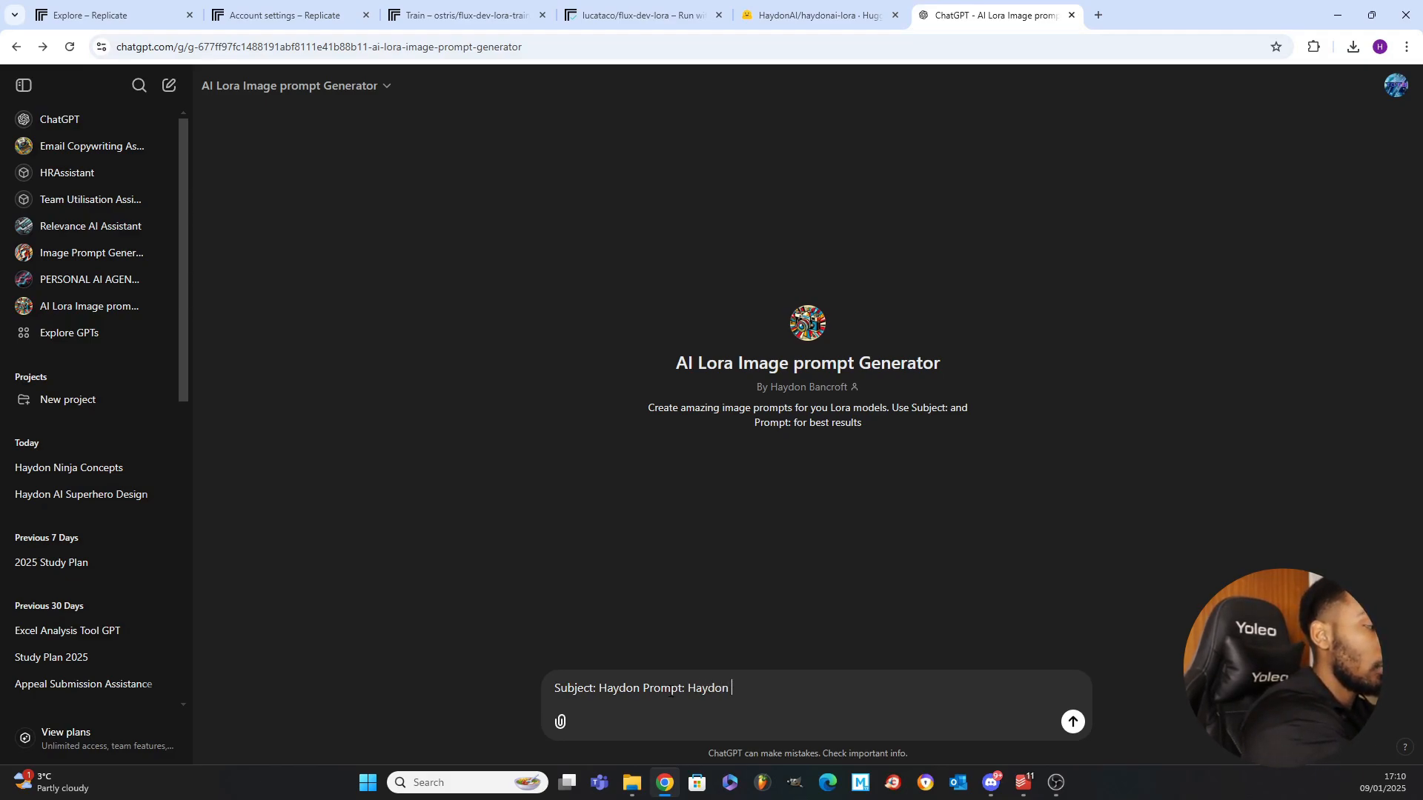
text(saving the)
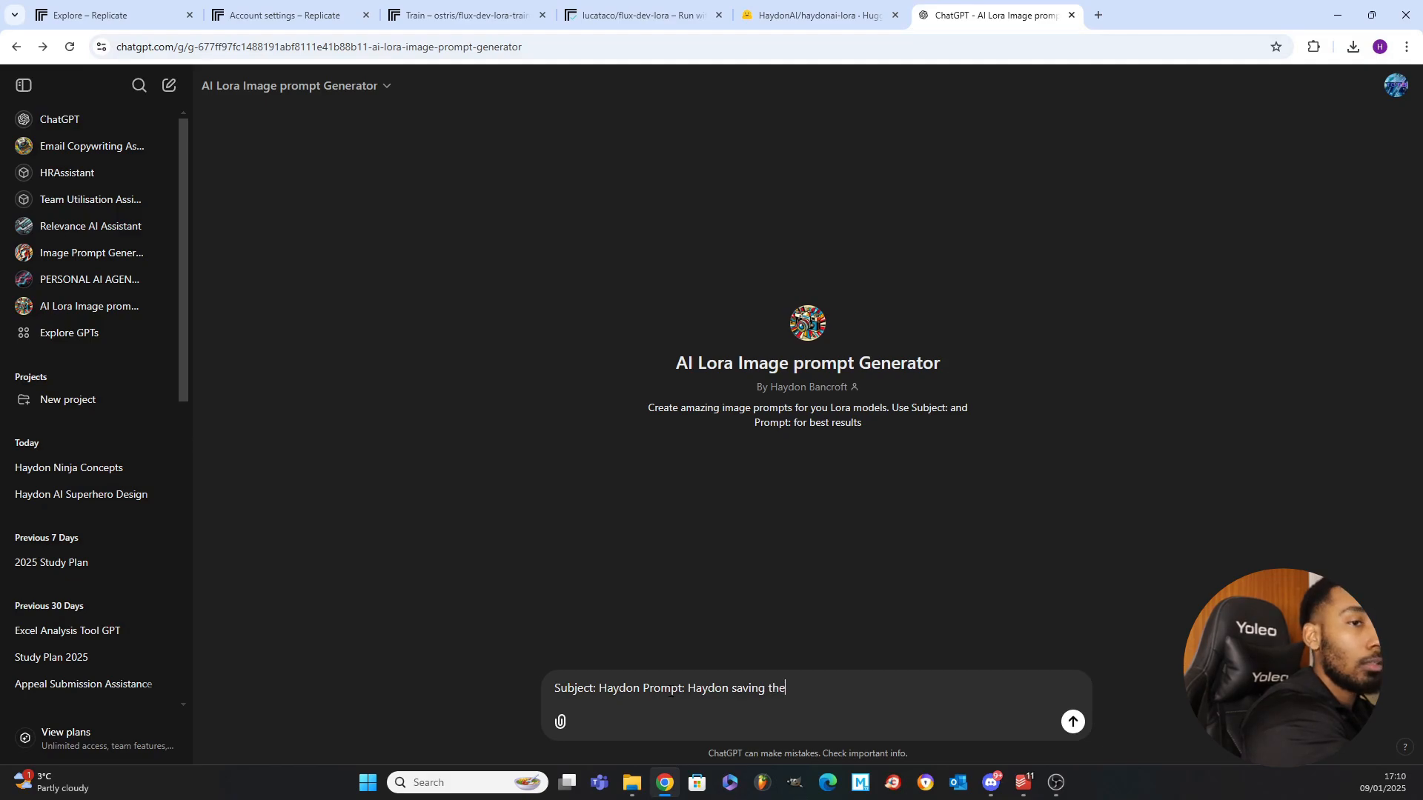
key(BackSpace)
key(BackSpace)
key(BackSpace)
key(BackSpace)
key(BackSpace)
key(BackSpace)
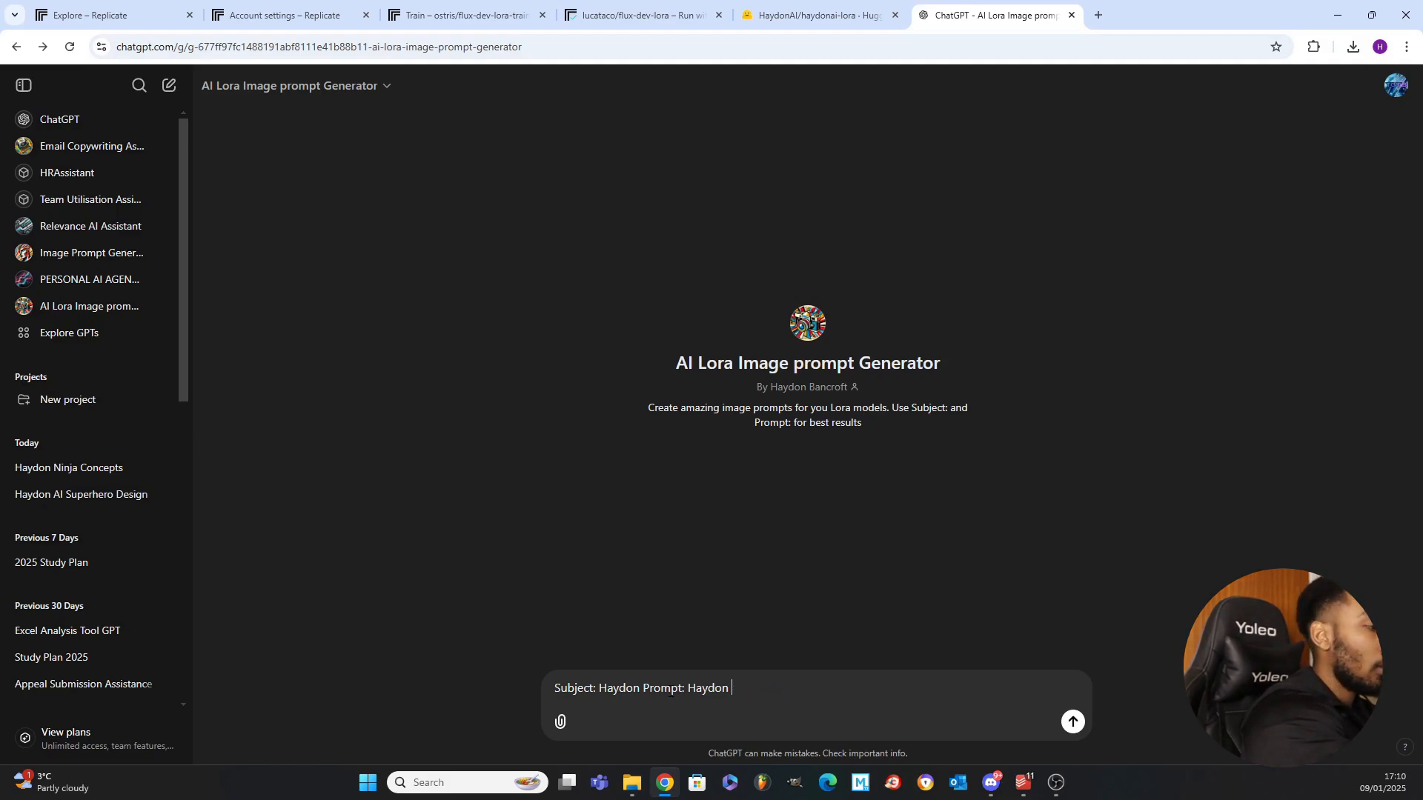
Complete the message with "as a superhero saving the day, the super suit is black with neon blue." and send it.
text(as a superher)
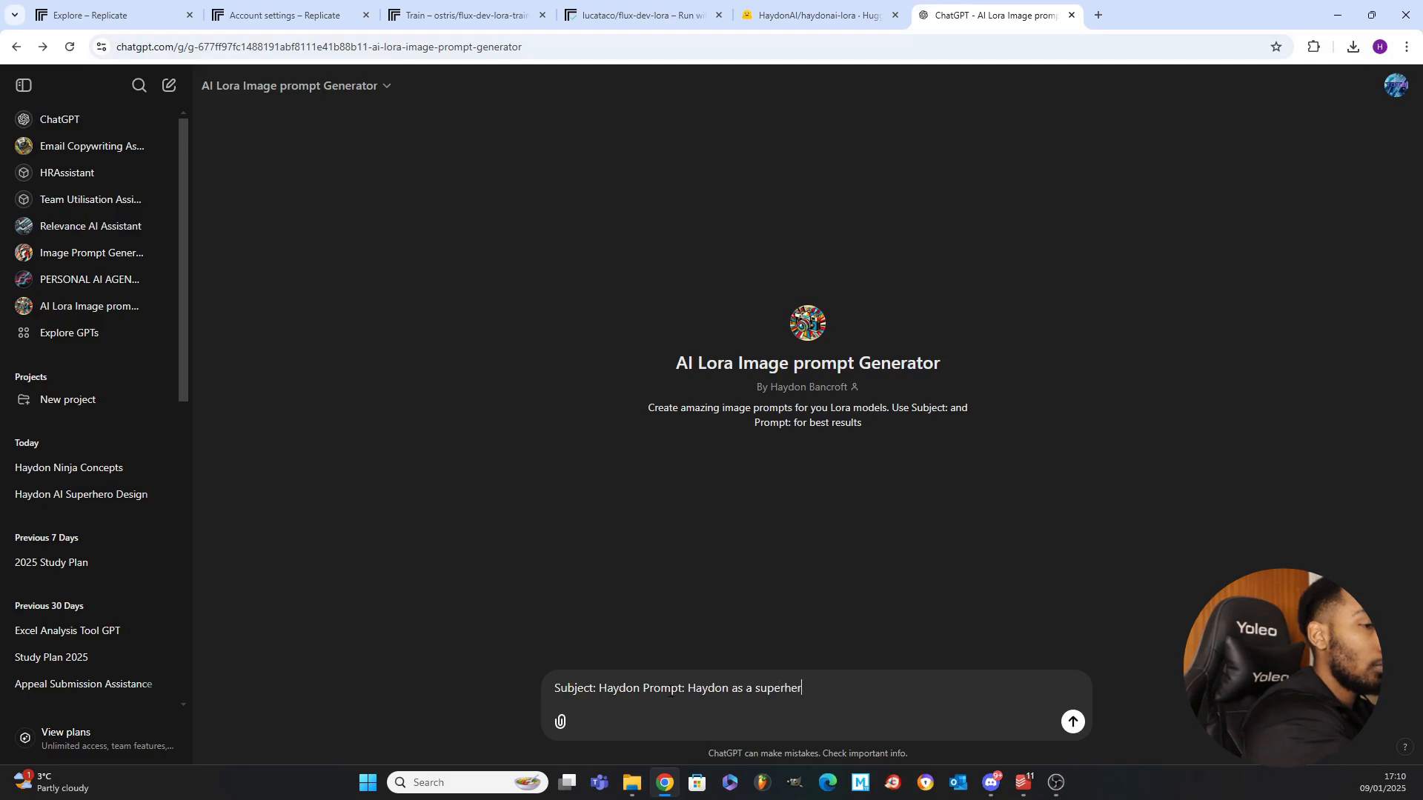
text(o saving )
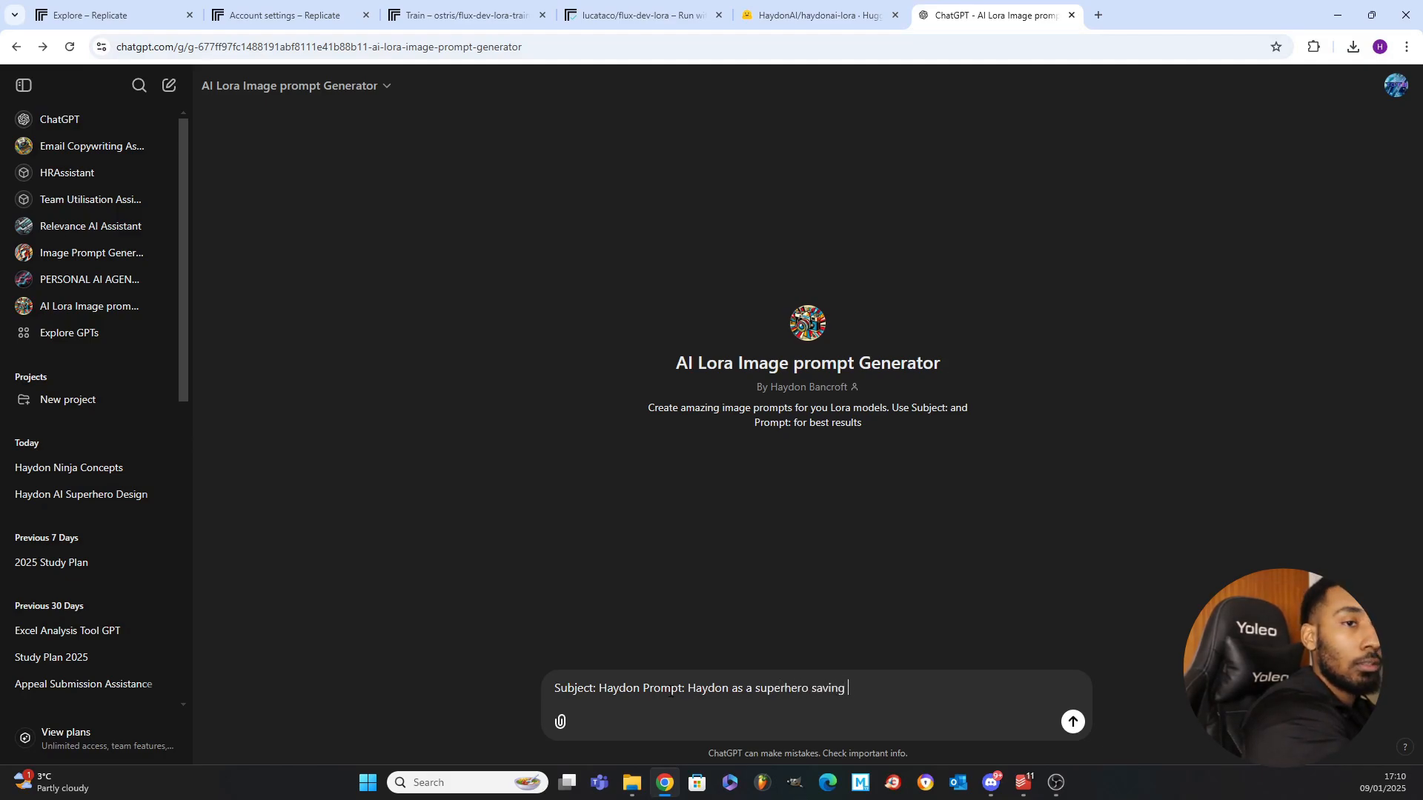
text(the day)
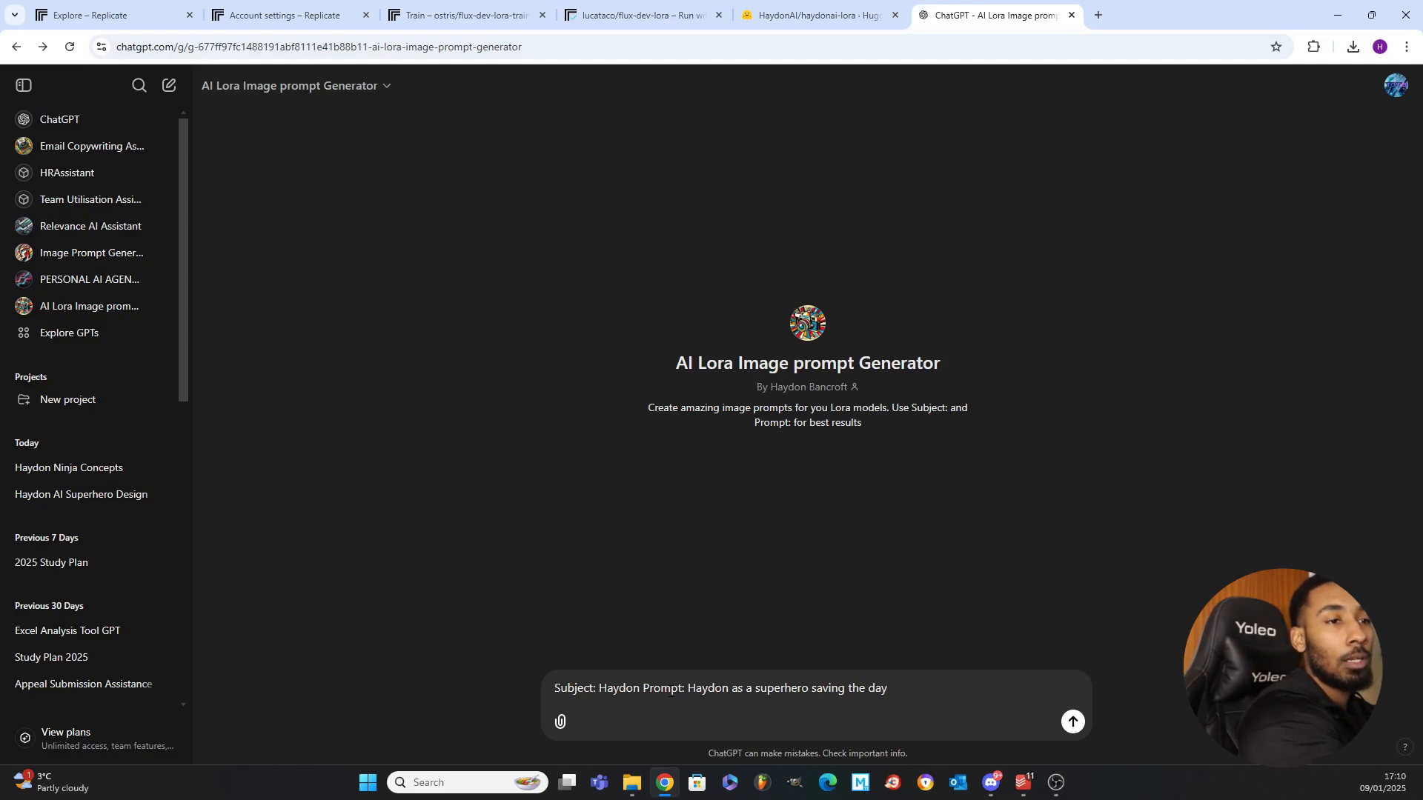
text(, t)
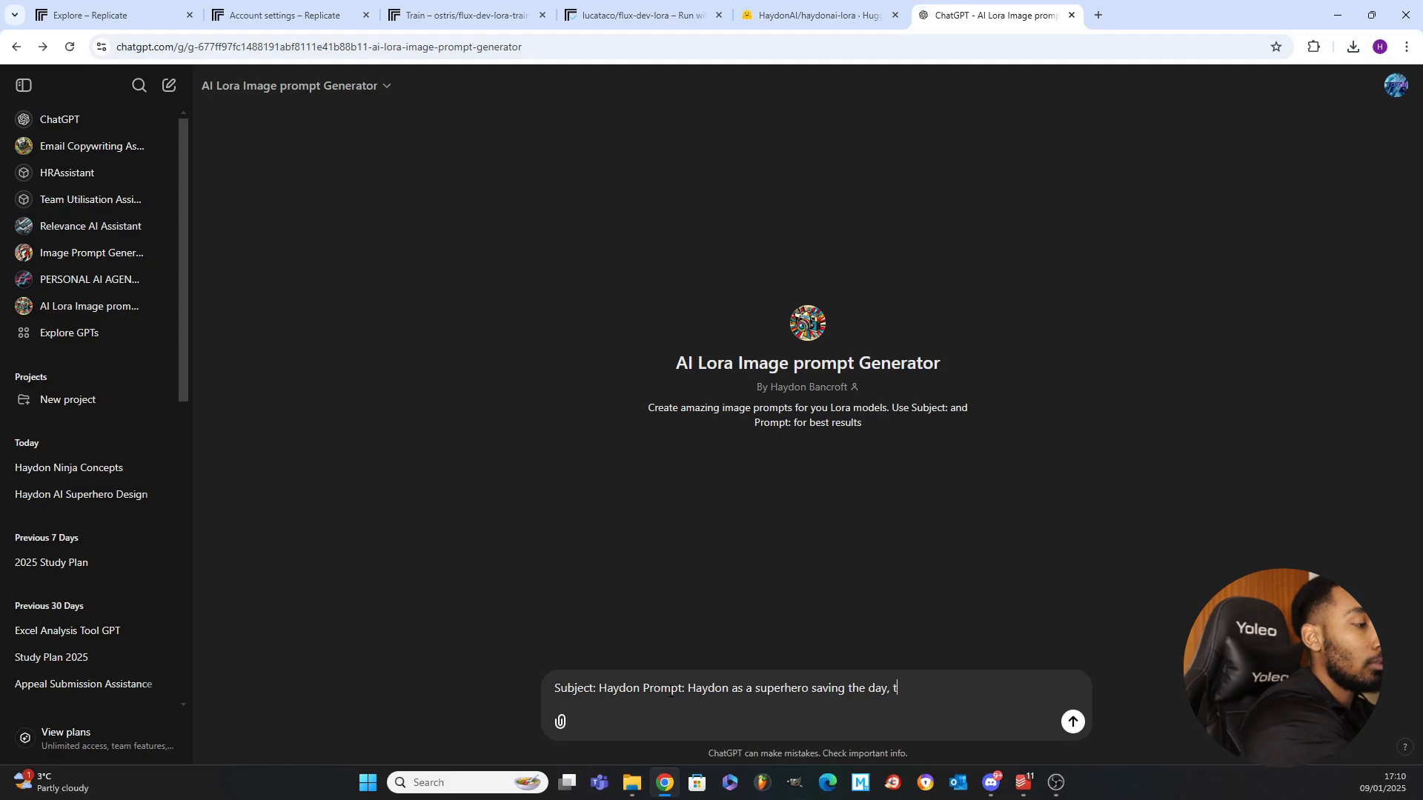
text(he super s)
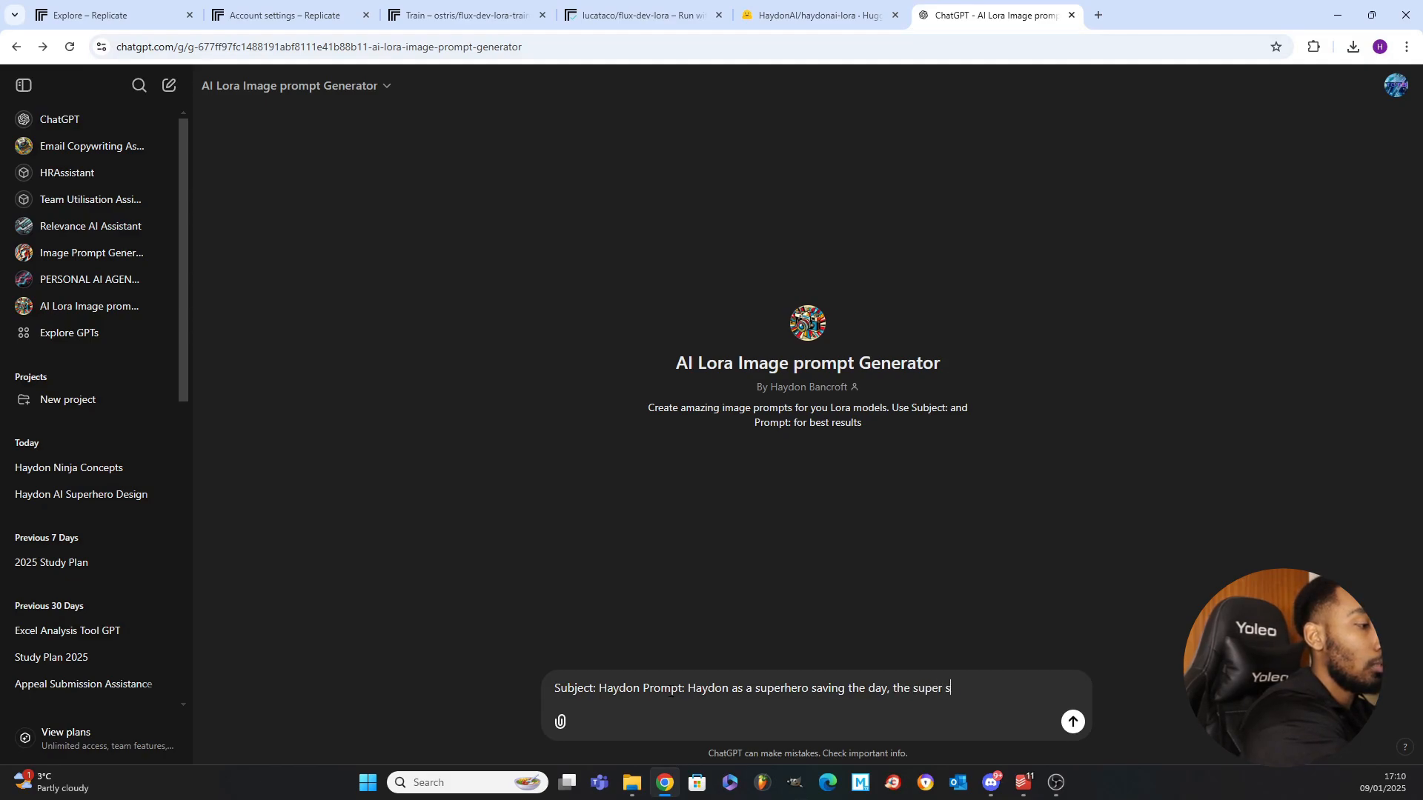
text(uit is b)
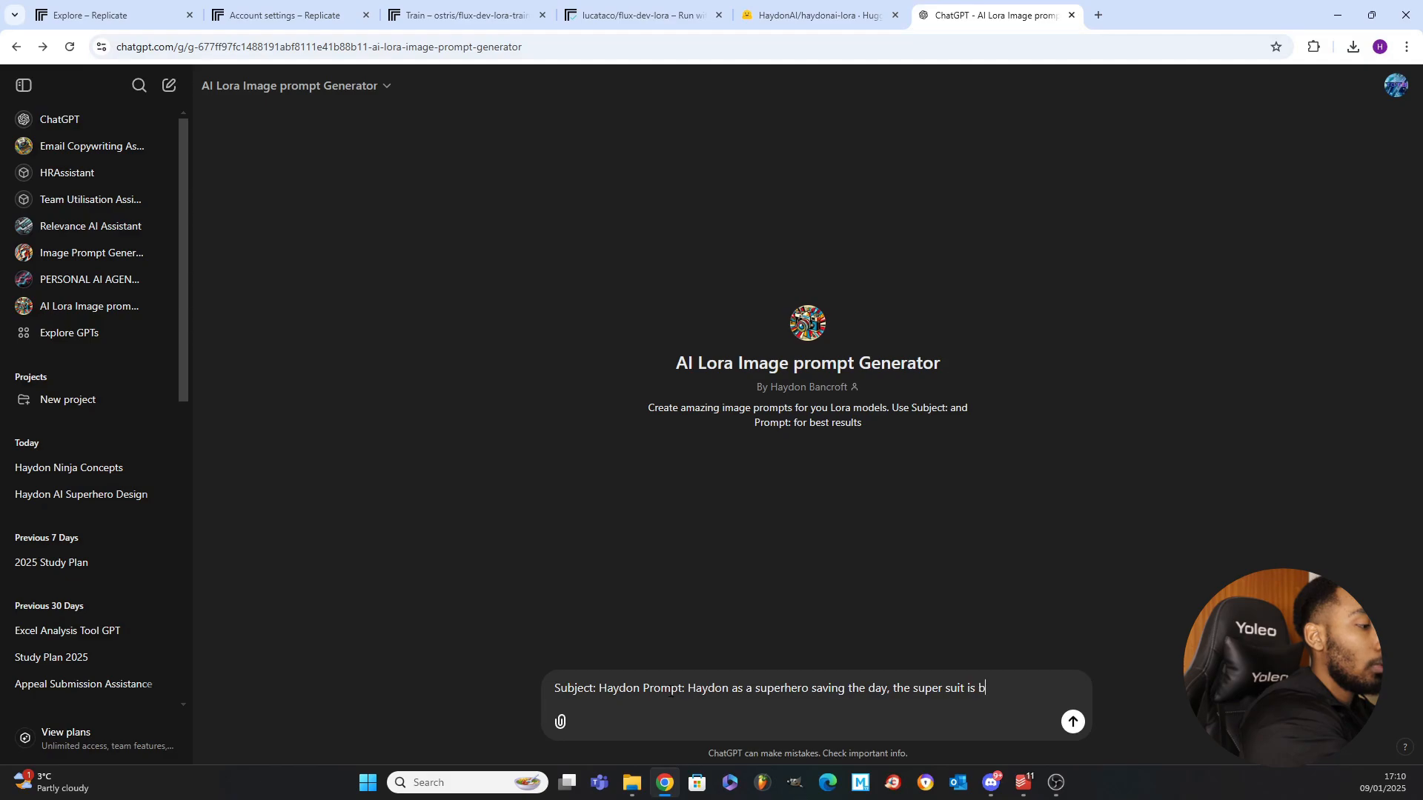
text(lack with neon)
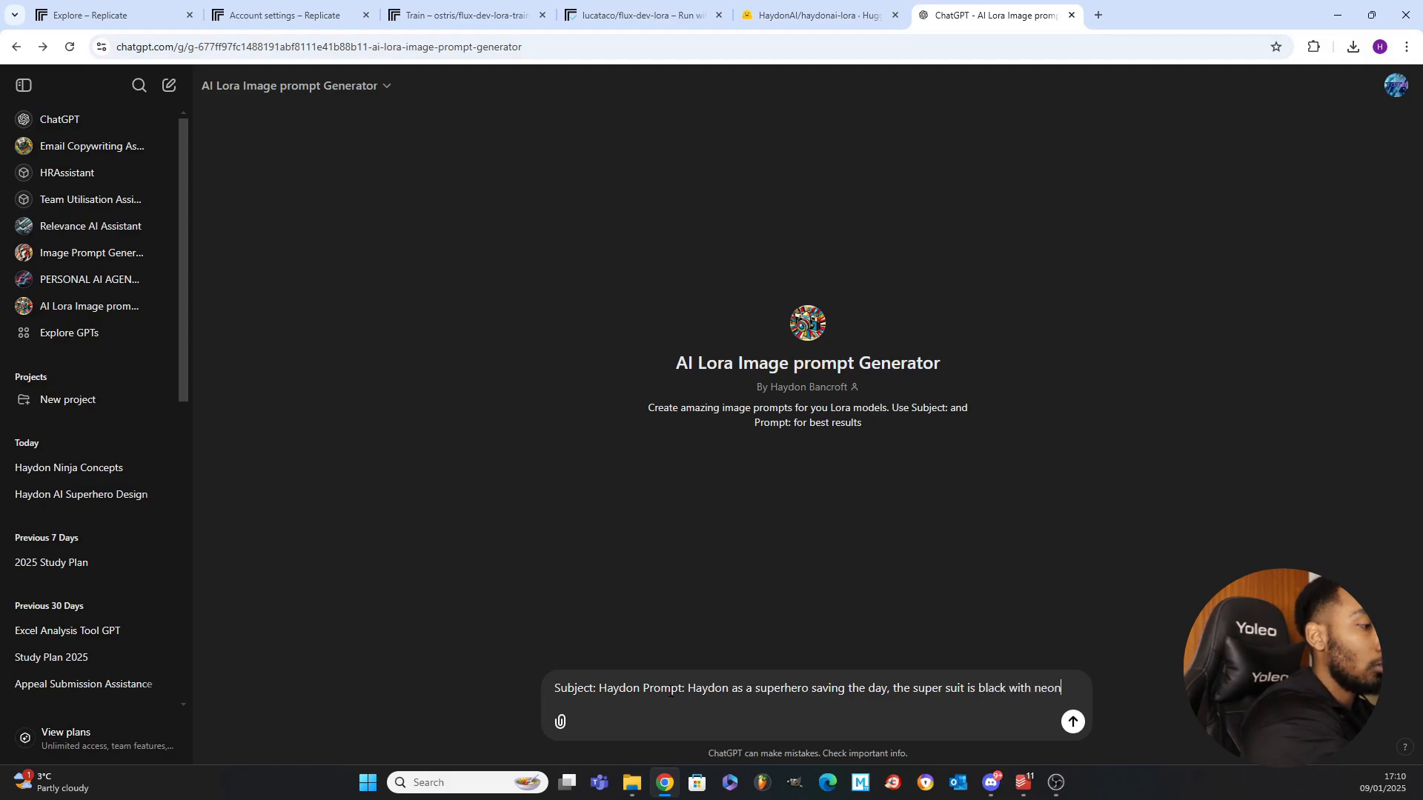
text( blue)
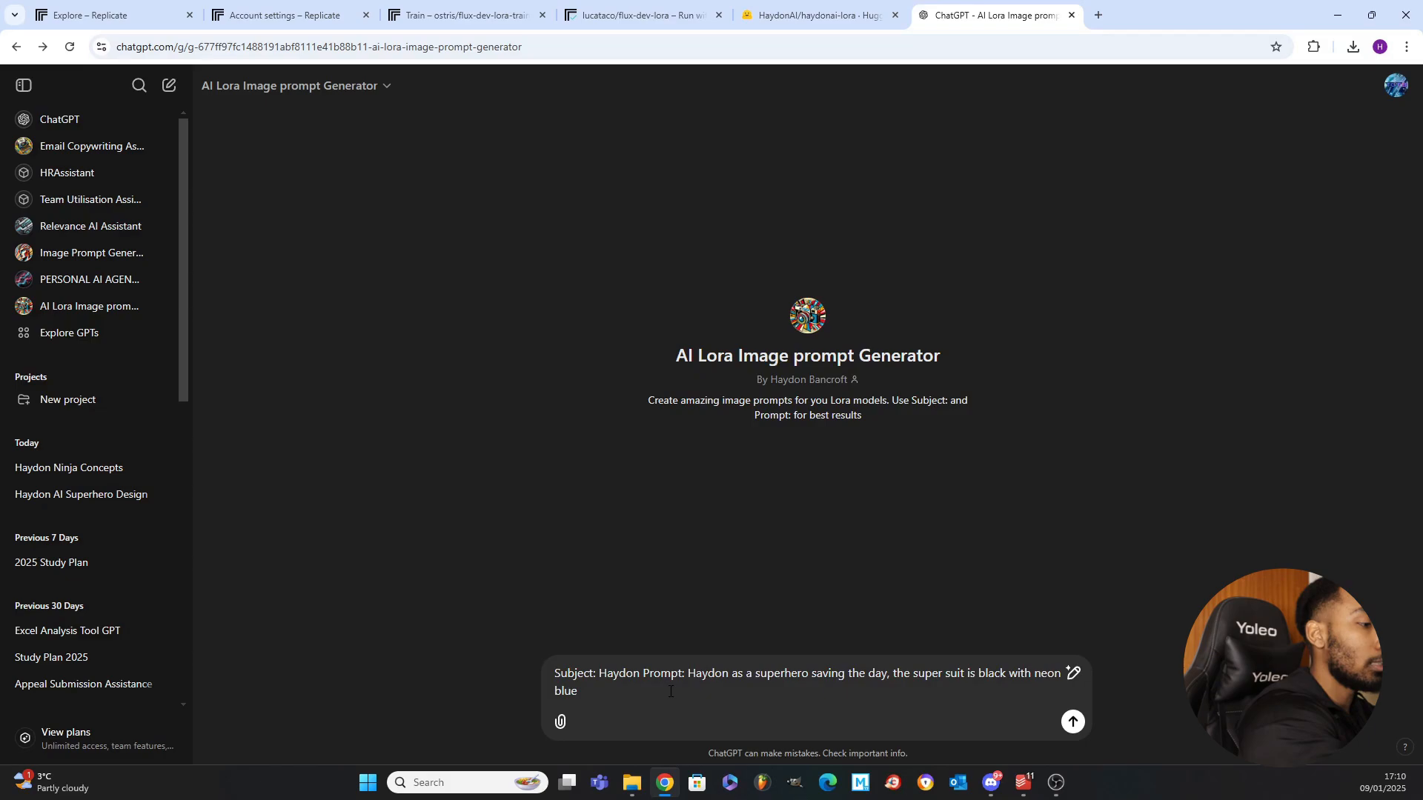
text(.)
key(Return)
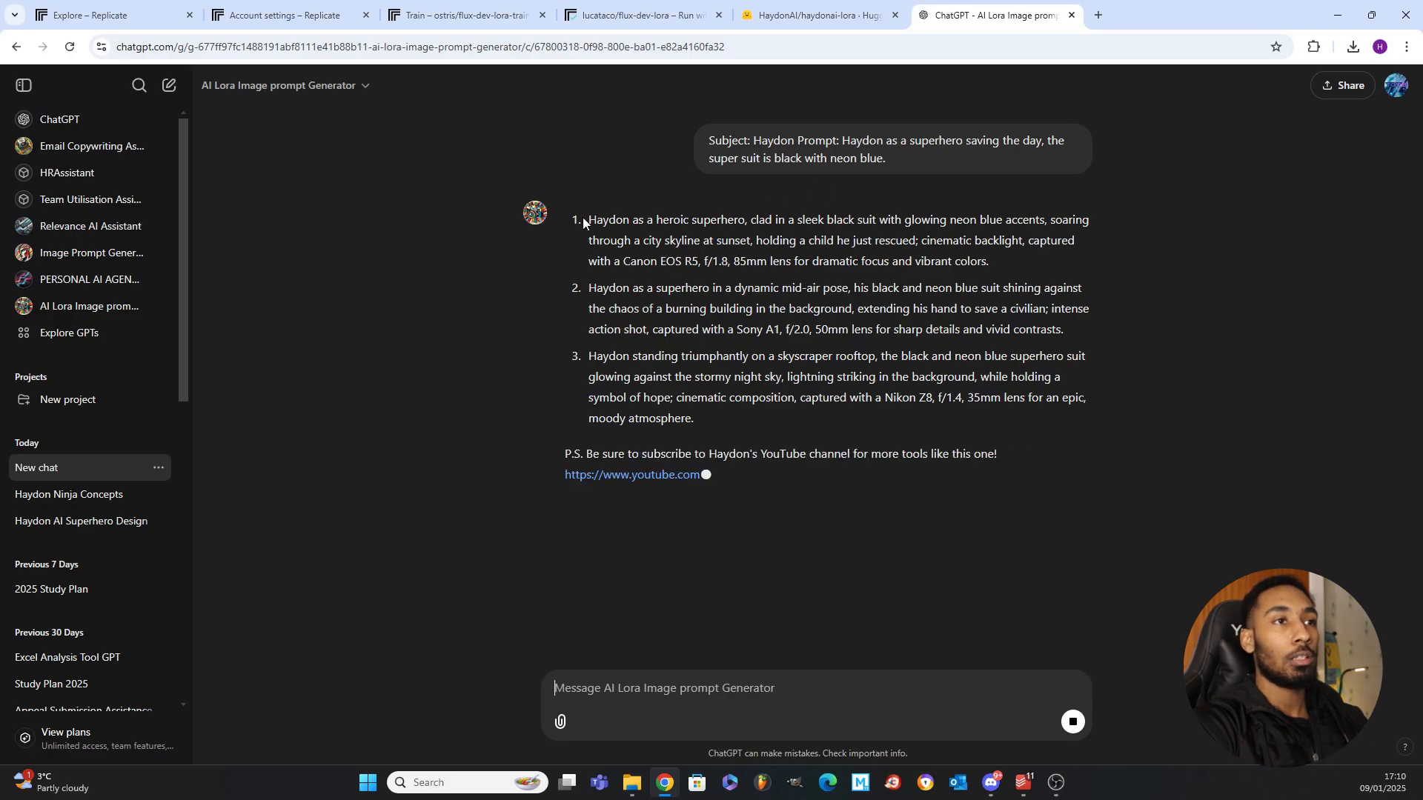
Copy the first generated prompt, the heroic superhero soaring through a city skyline at sunset, from the ChatGPT reply.
drag(589, 220, 1050, 262)
right_click(905, 237)
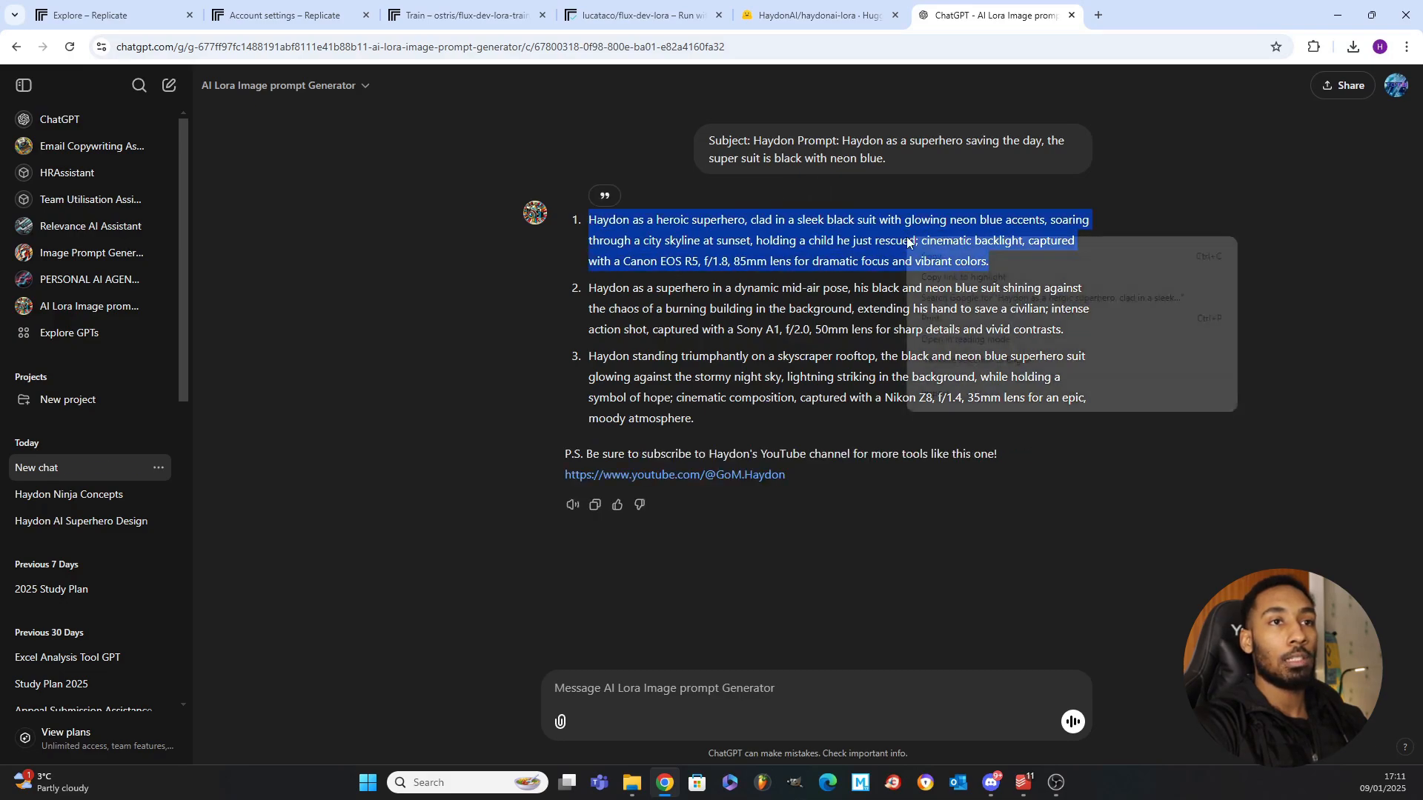
click(960, 258)
Switch to flux-dev-lora on Replicate and replace its whole prompt with the copied city-skyline superhero prompt.
click(637, 15)
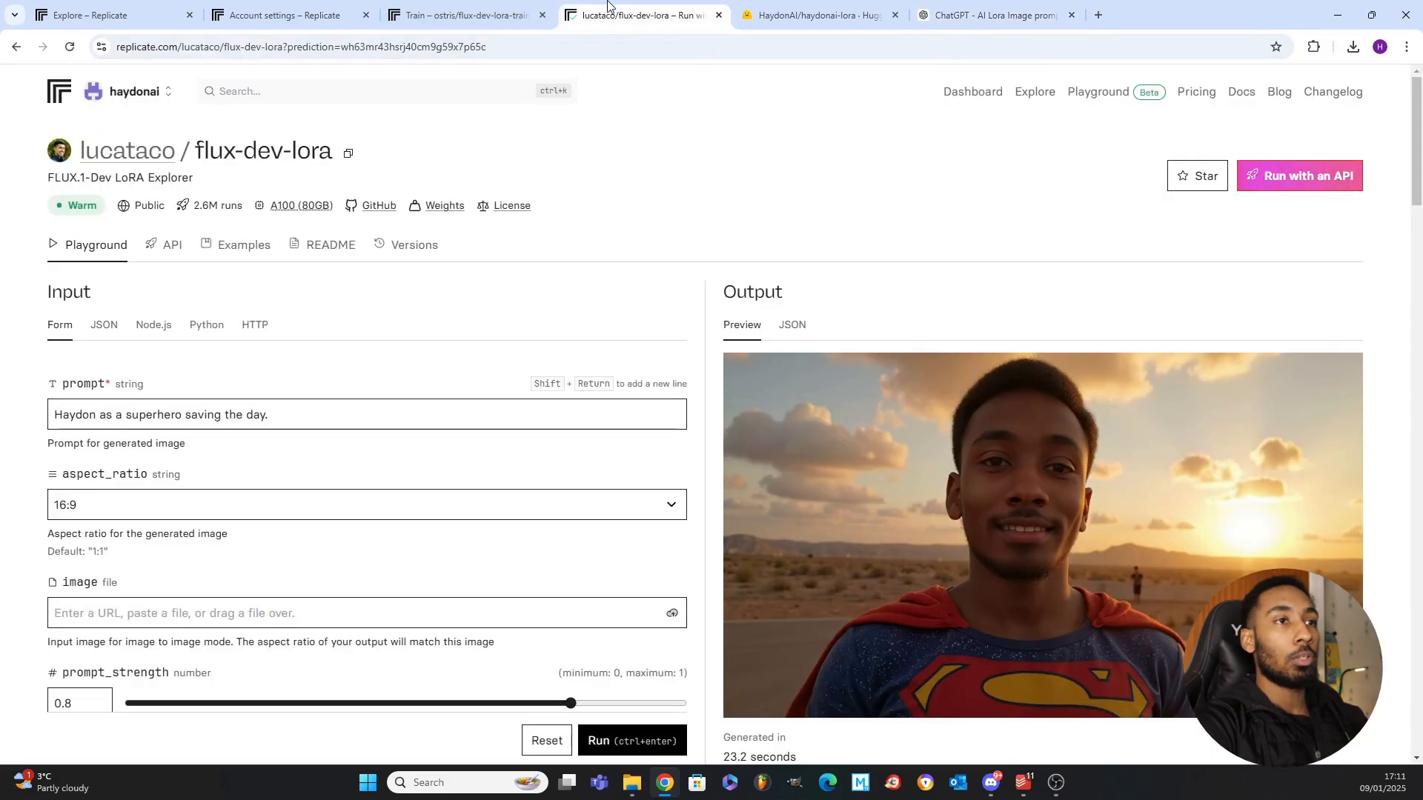
click(297, 414)
key(ctrl+a)
right_click(146, 412)
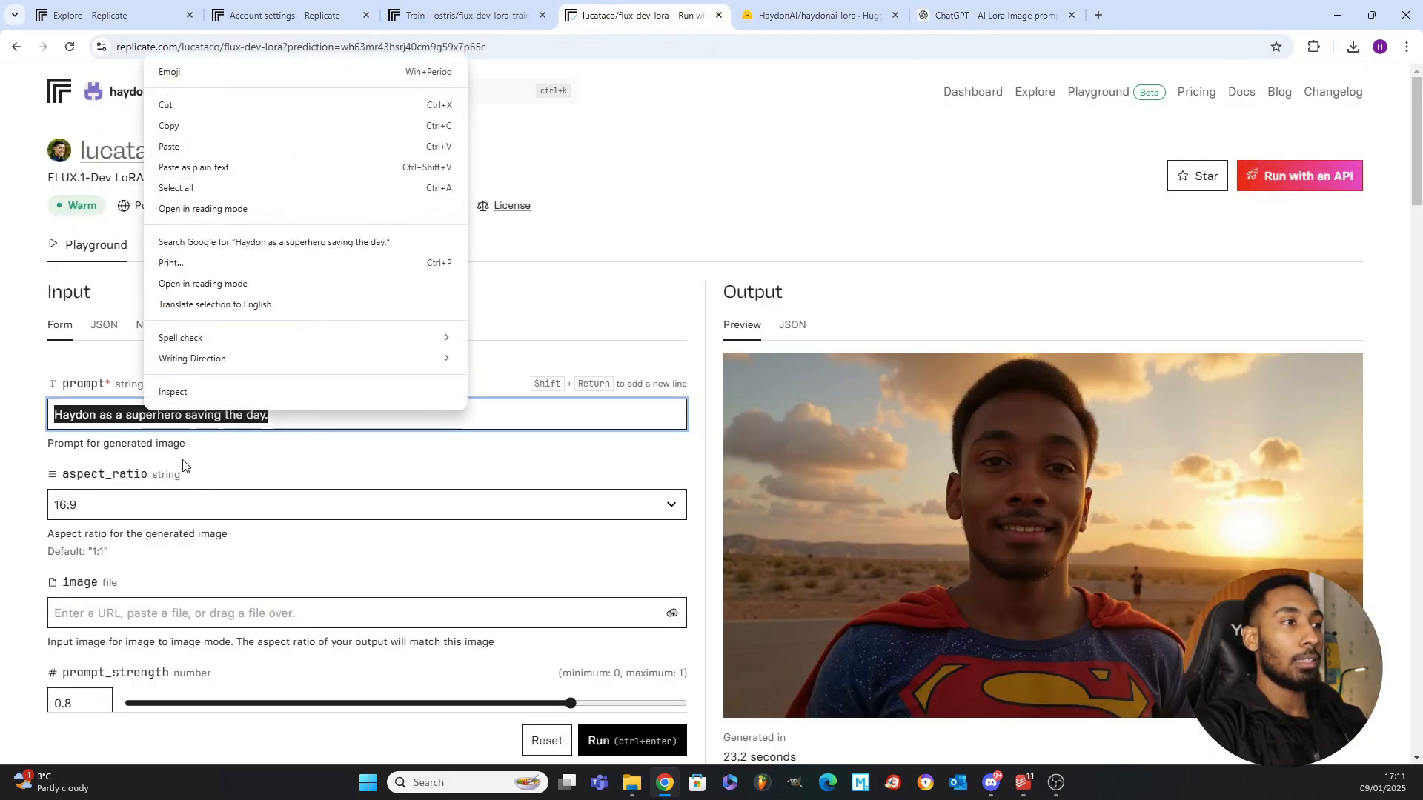
click(189, 149)
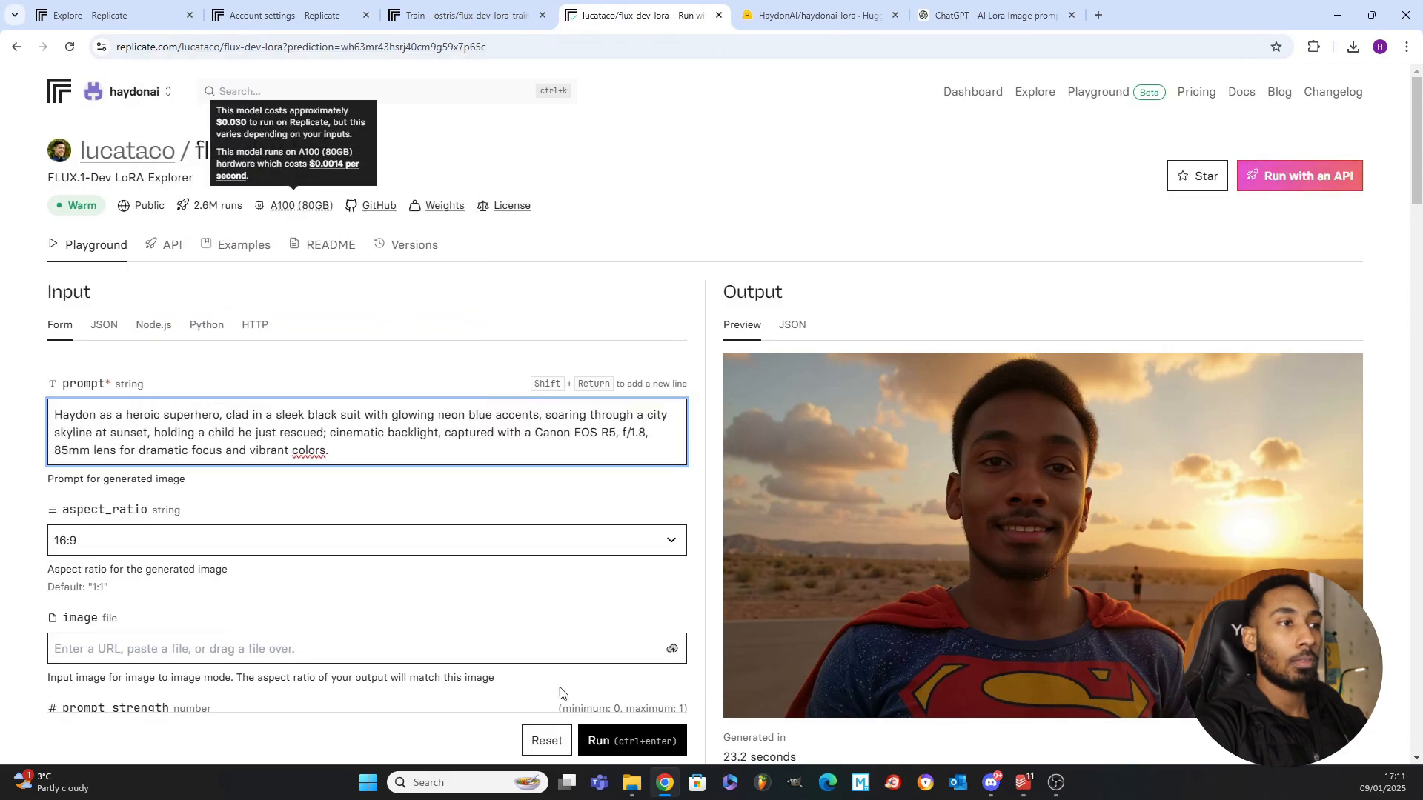
Run flux-dev-lora with the city-skyline prompt and look over the generated image.
click(630, 741)
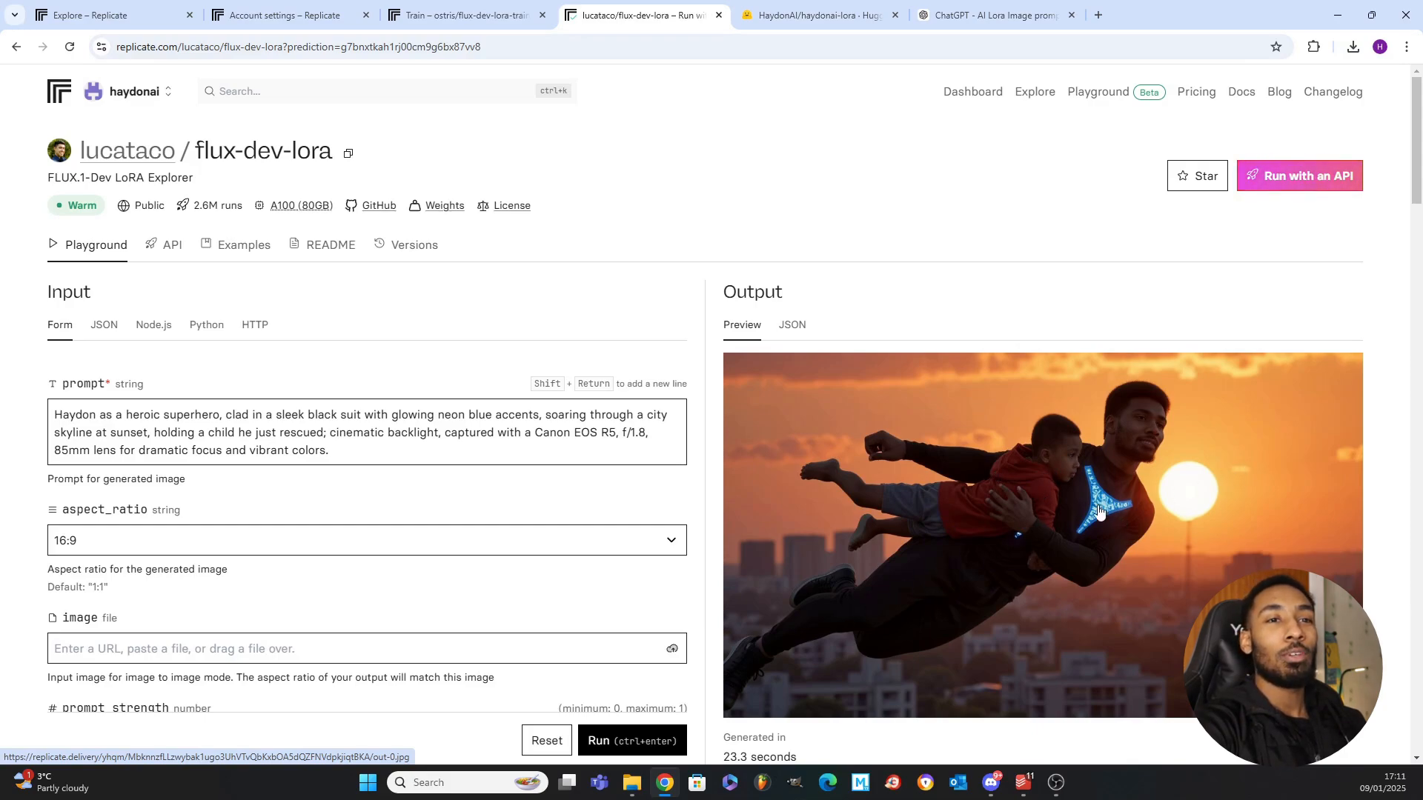
scroll(426, 448, down, 3)
scroll(482, 459, up, 3)
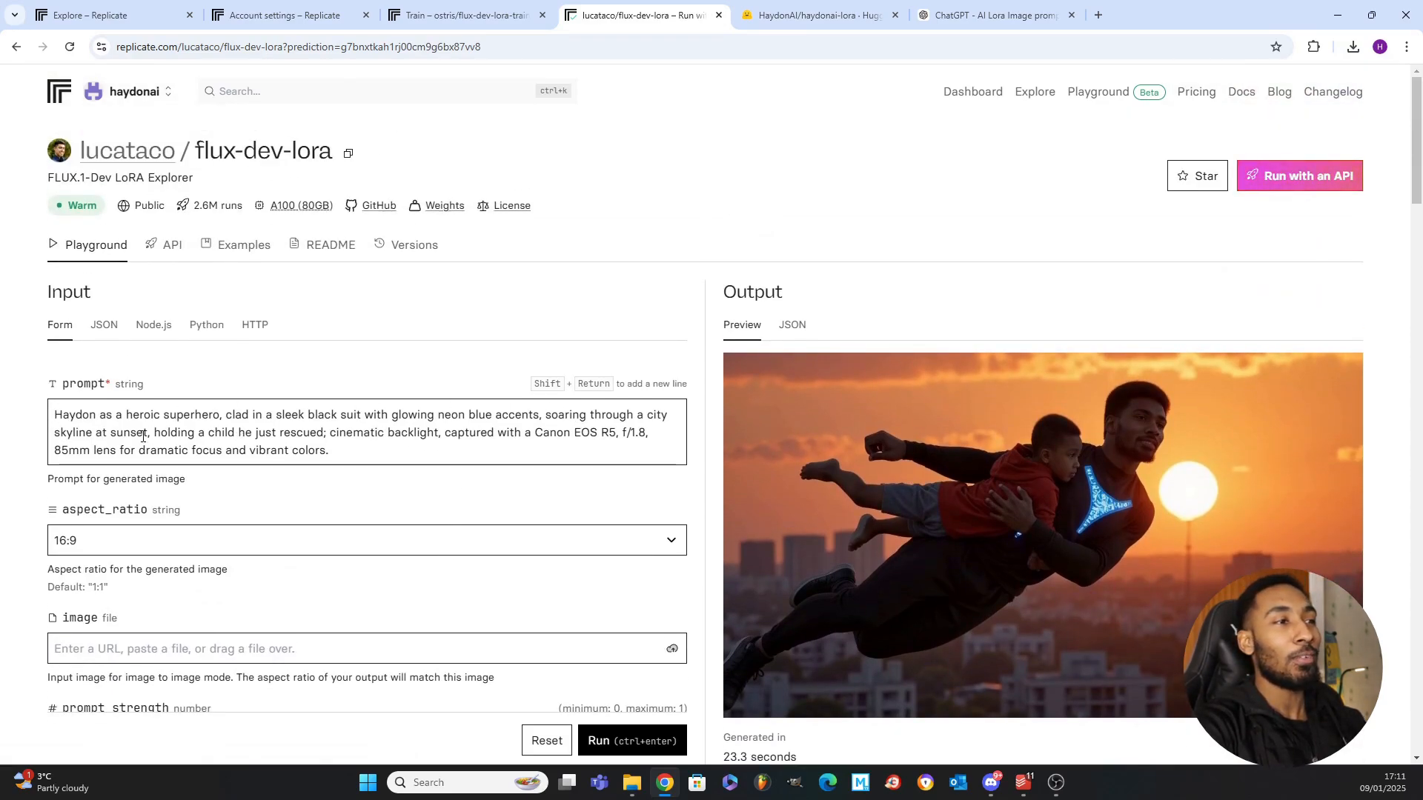
Return to ChatGPT and copy the third prompt, the superhero standing triumphantly on a skyscraper rooftop.
click(993, 14)
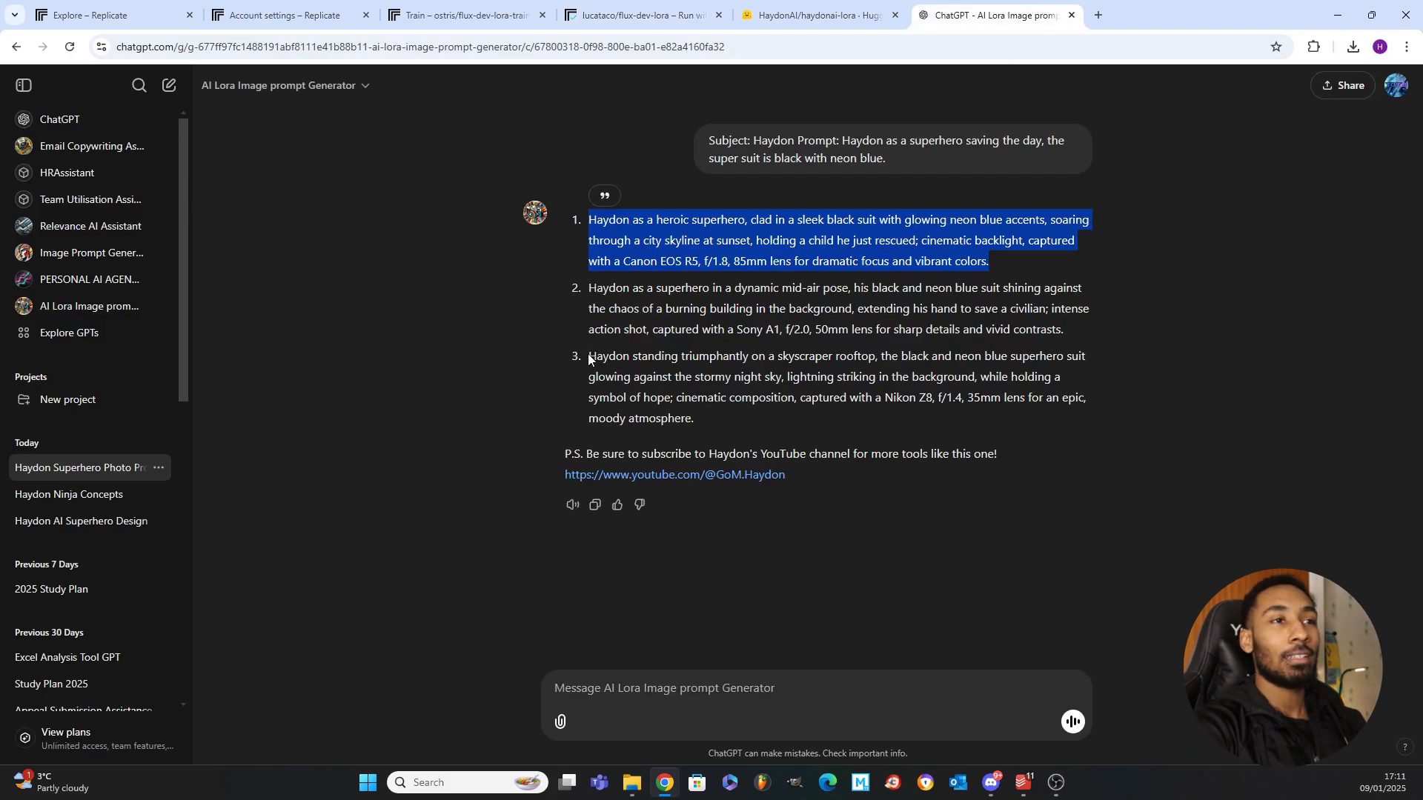
drag(589, 357, 840, 419)
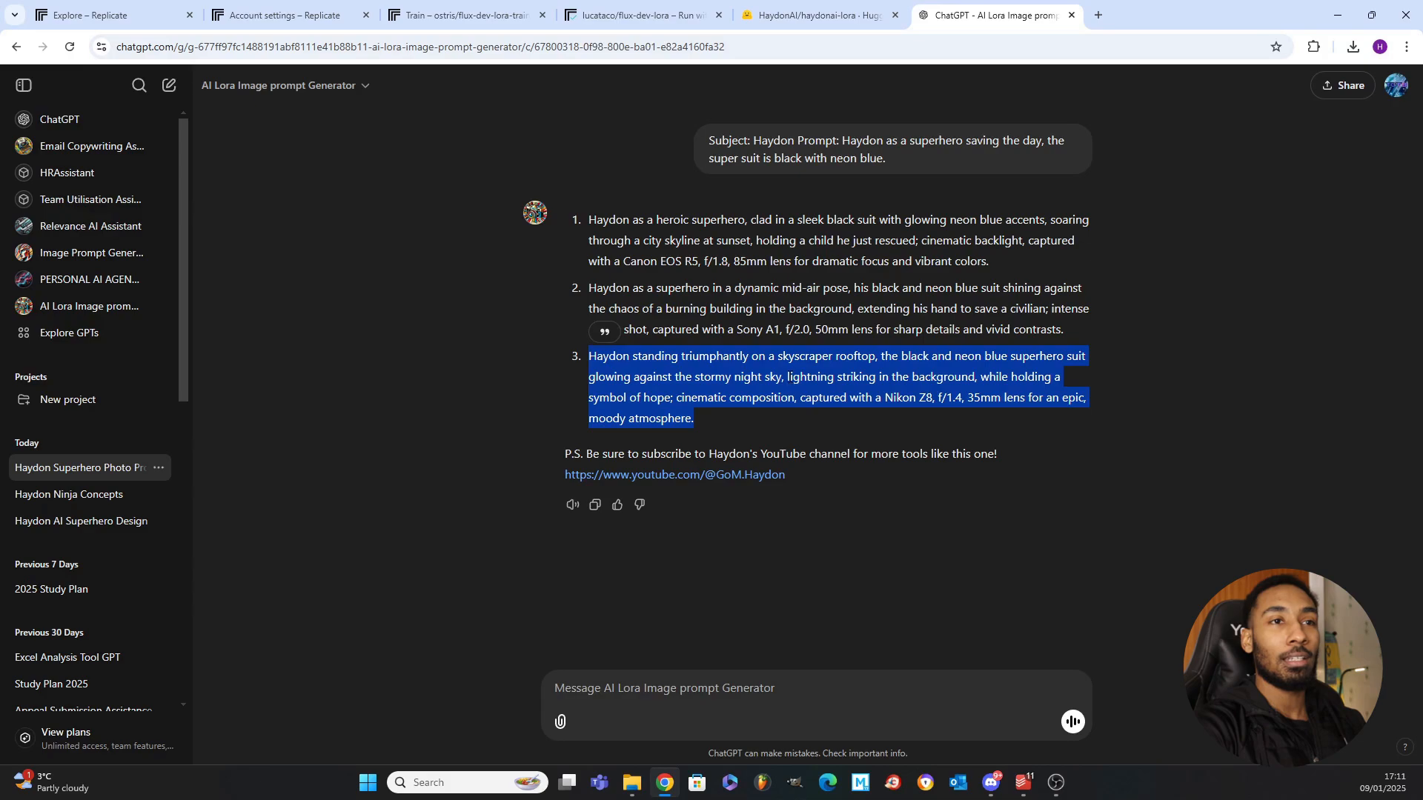
right_click(785, 372)
click(831, 417)
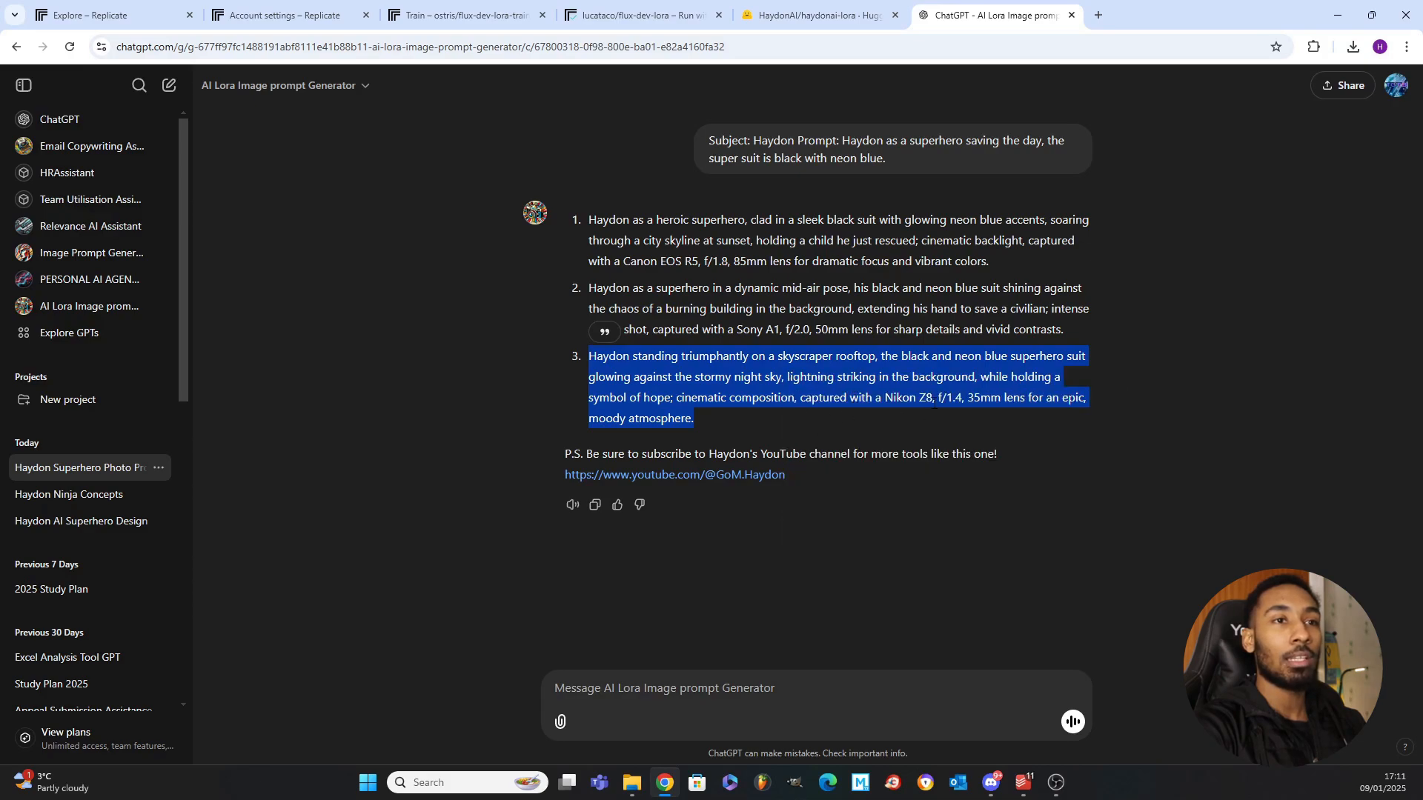
Switch to flux-dev-lora on Replicate, replace the prompt with the copied skyscraper-rooftop one and generate the image.
click(799, 9)
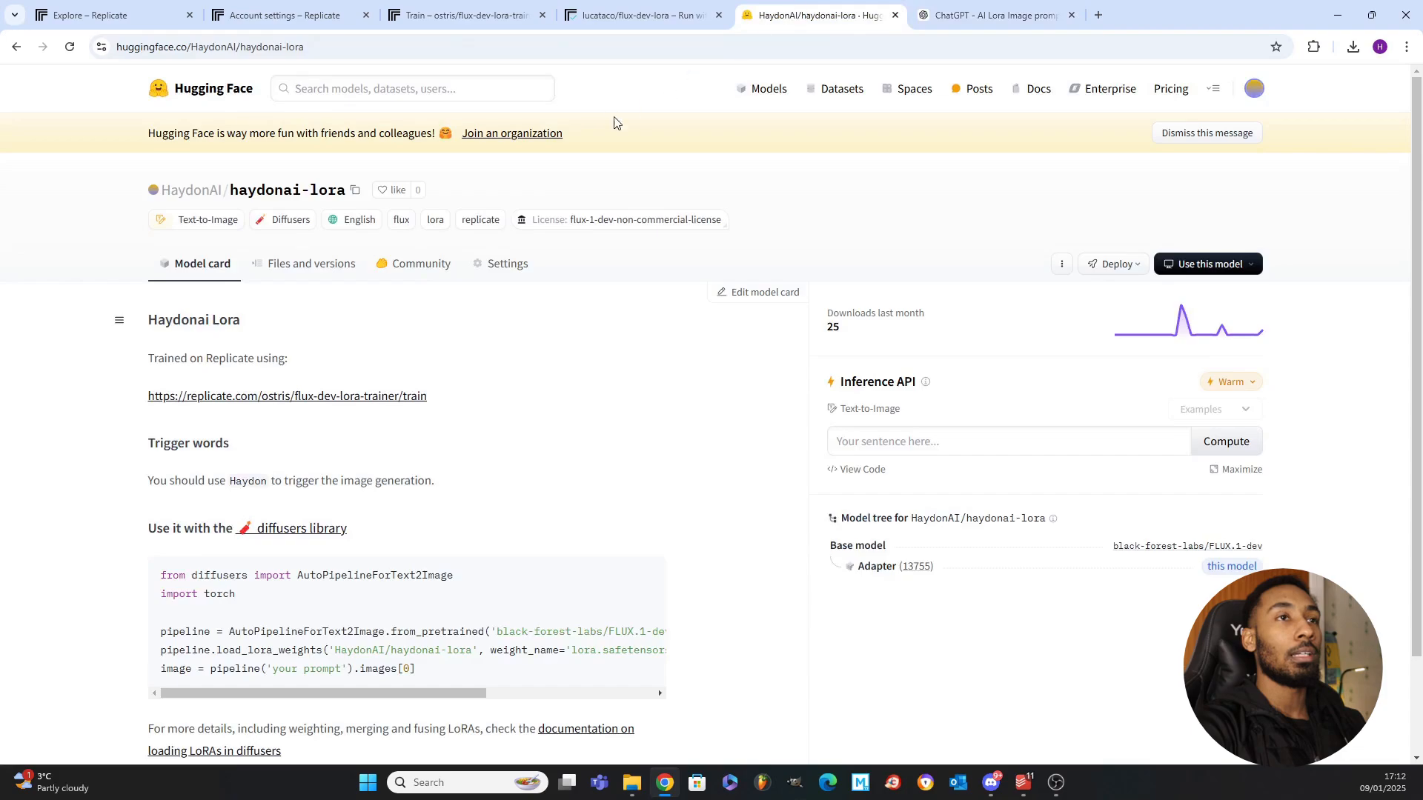
click(630, 6)
drag(370, 452, 33, 414)
right_click(121, 419)
click(175, 158)
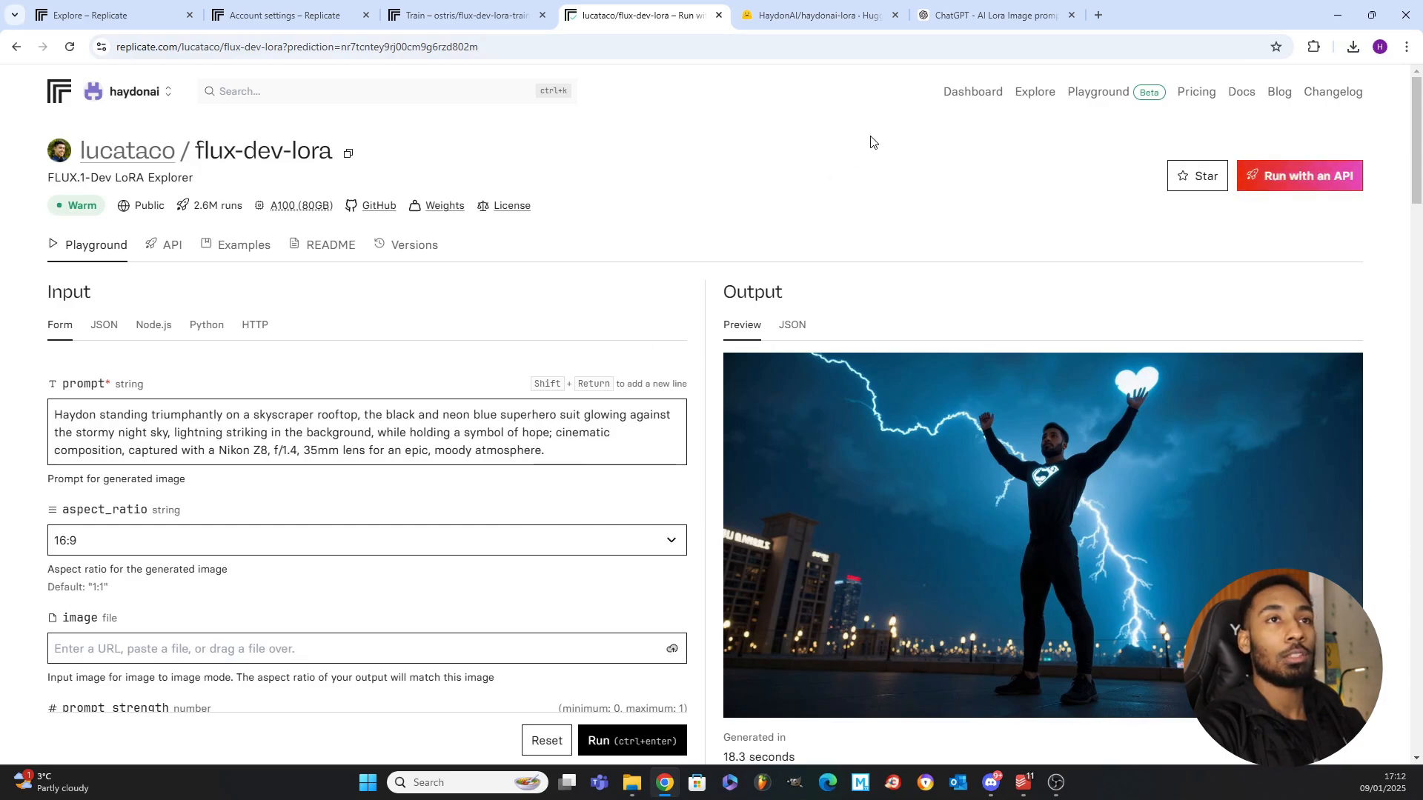
click(955, 8)
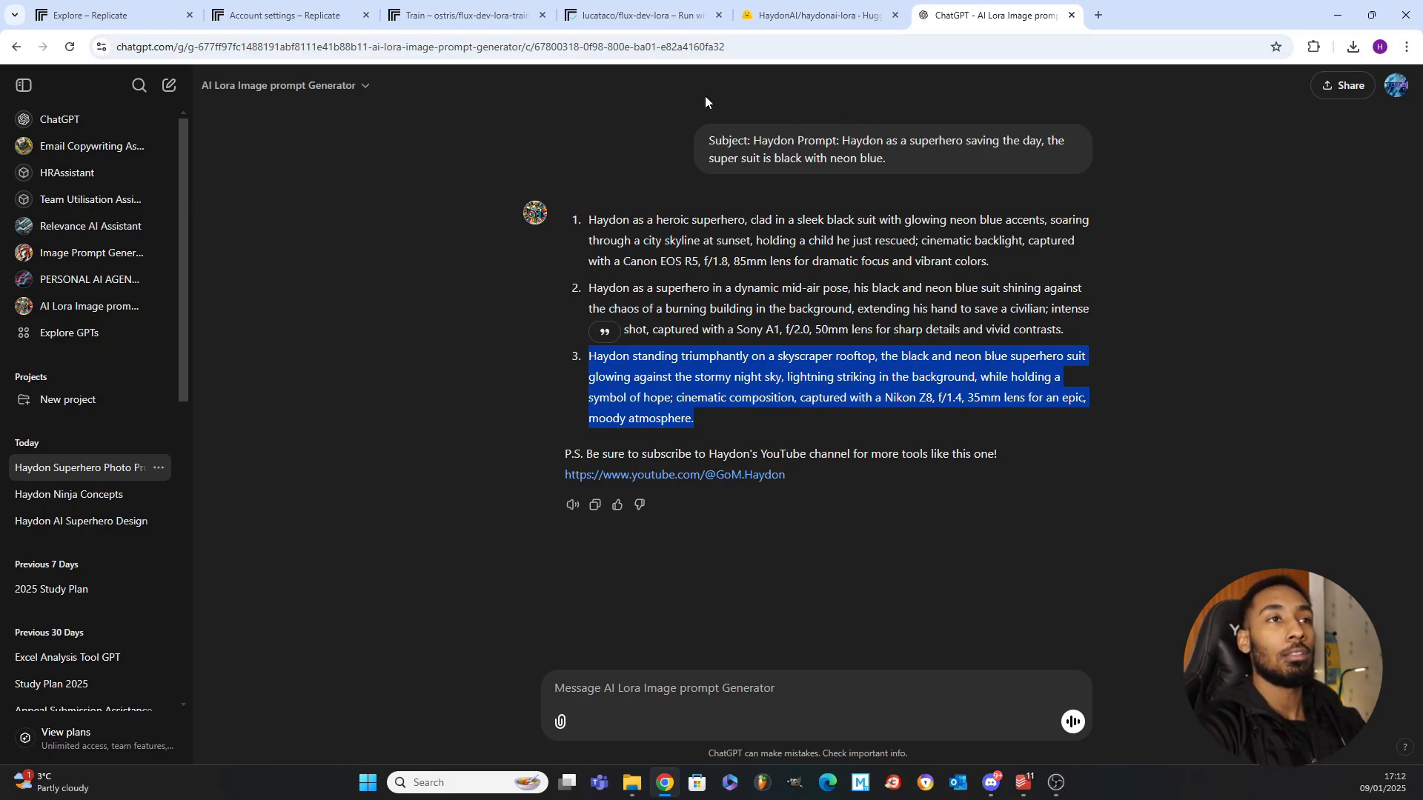
click(630, 16)
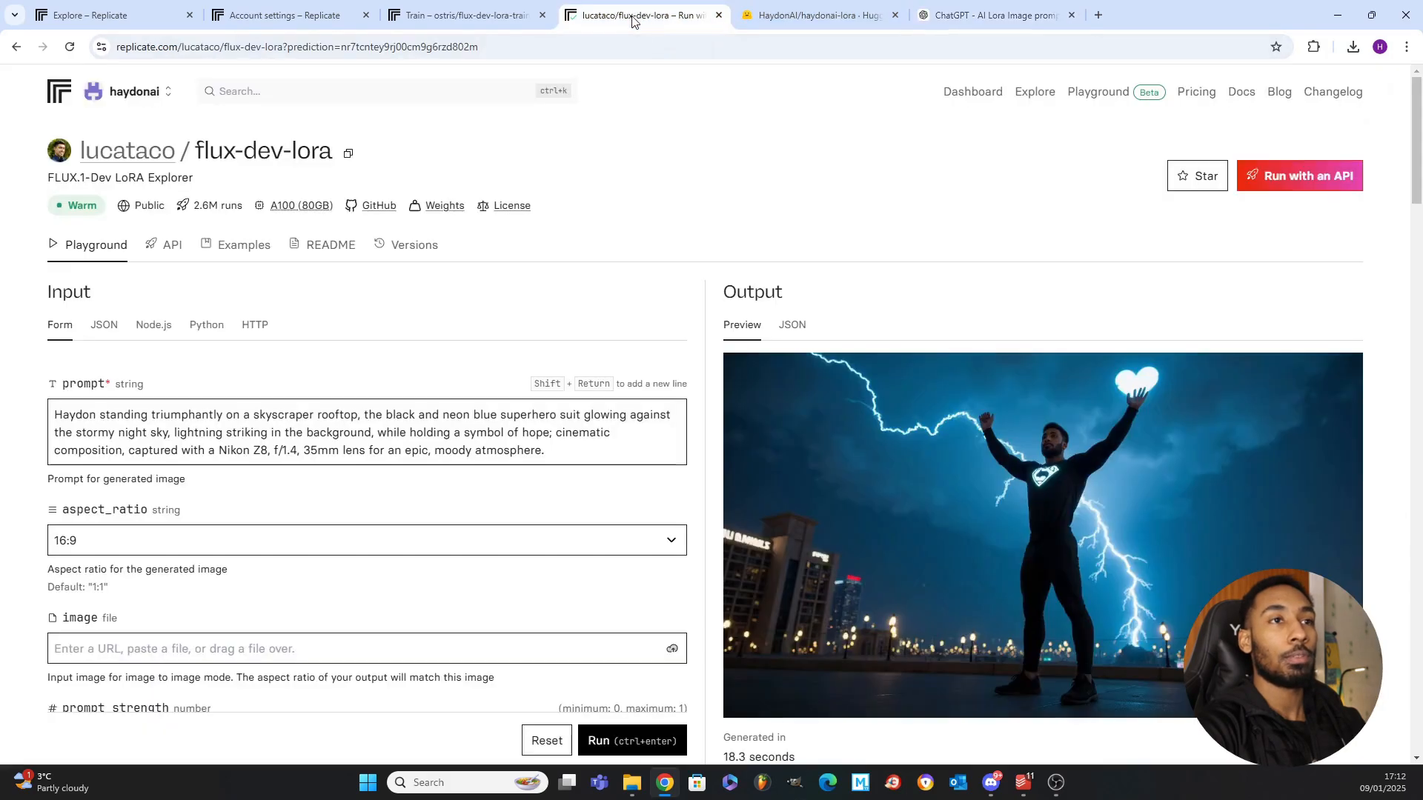